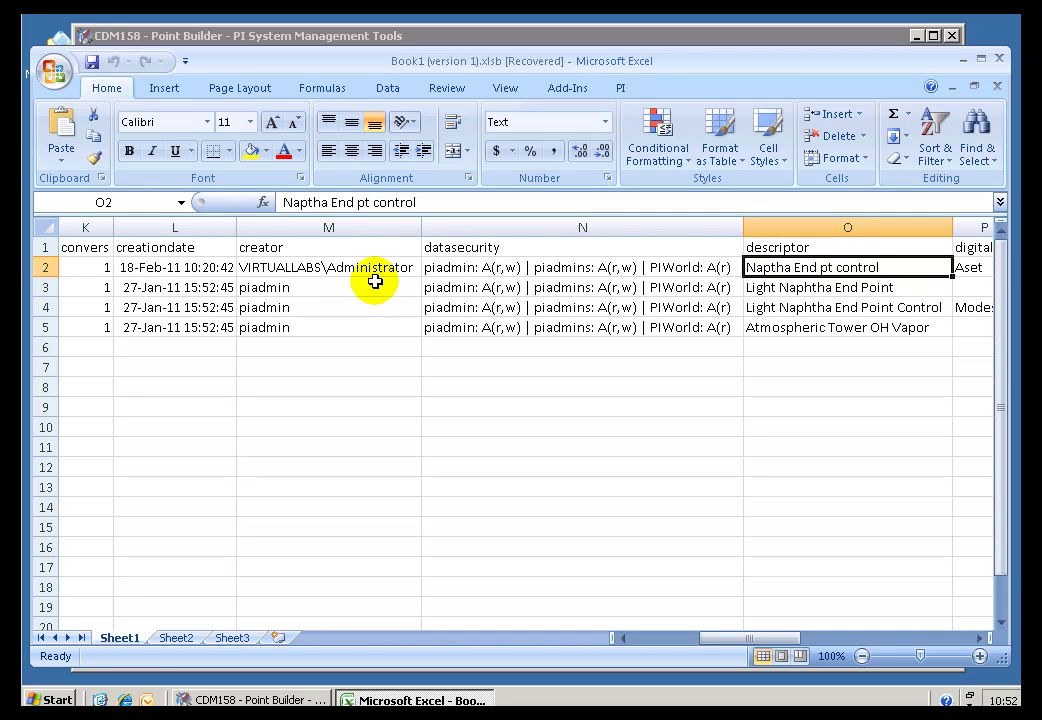
Change the descriptor of tag ACDM158 in cell O2 to Xxxxx XXXxxx XXXX
click(347, 202)
key(shift+Home)
key(Left)
key(shift+End)
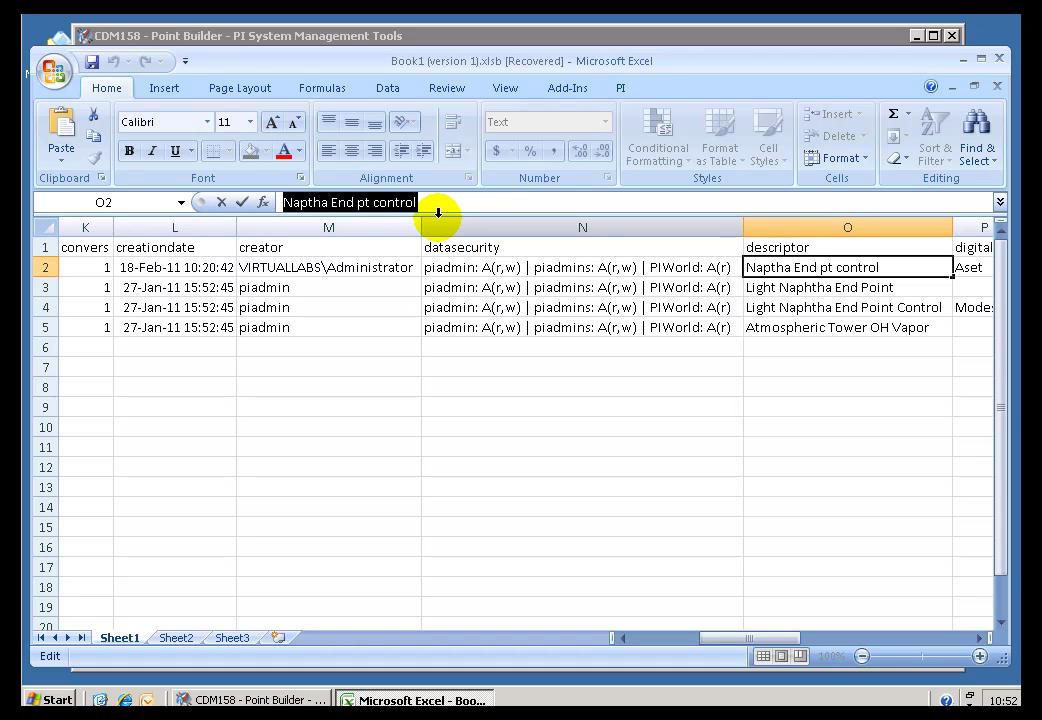
text(Xxxxx XXXxxx XXXX)
key(Return)
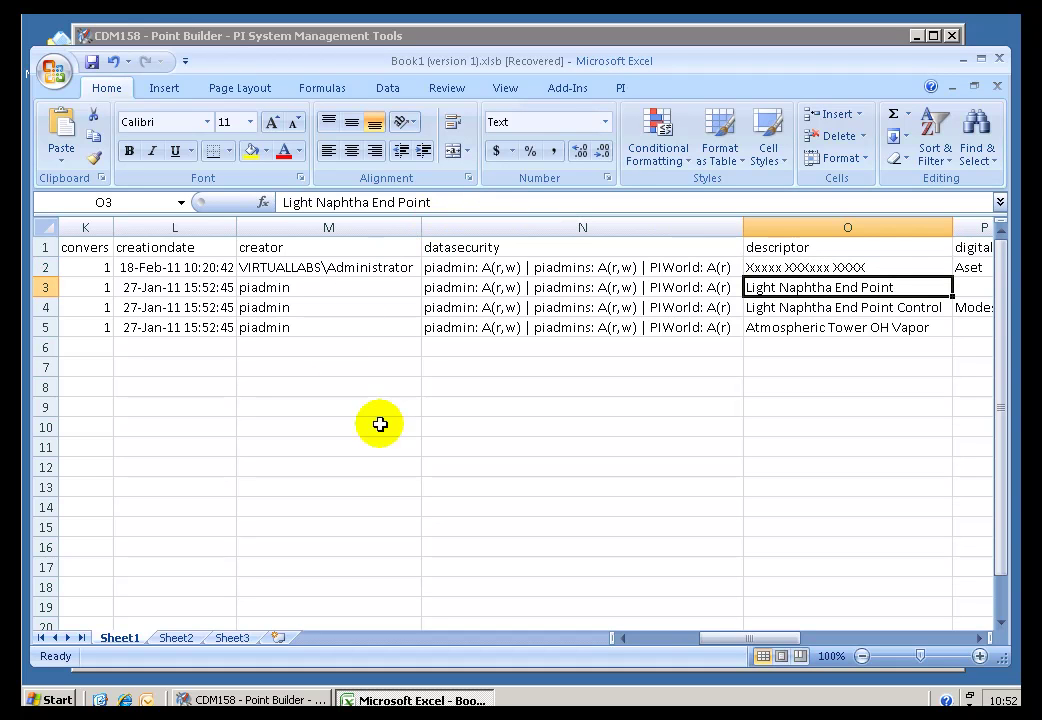
Remove the selection marks from the CDEP158, CDM158 and CDT158 rows
click(635, 646)
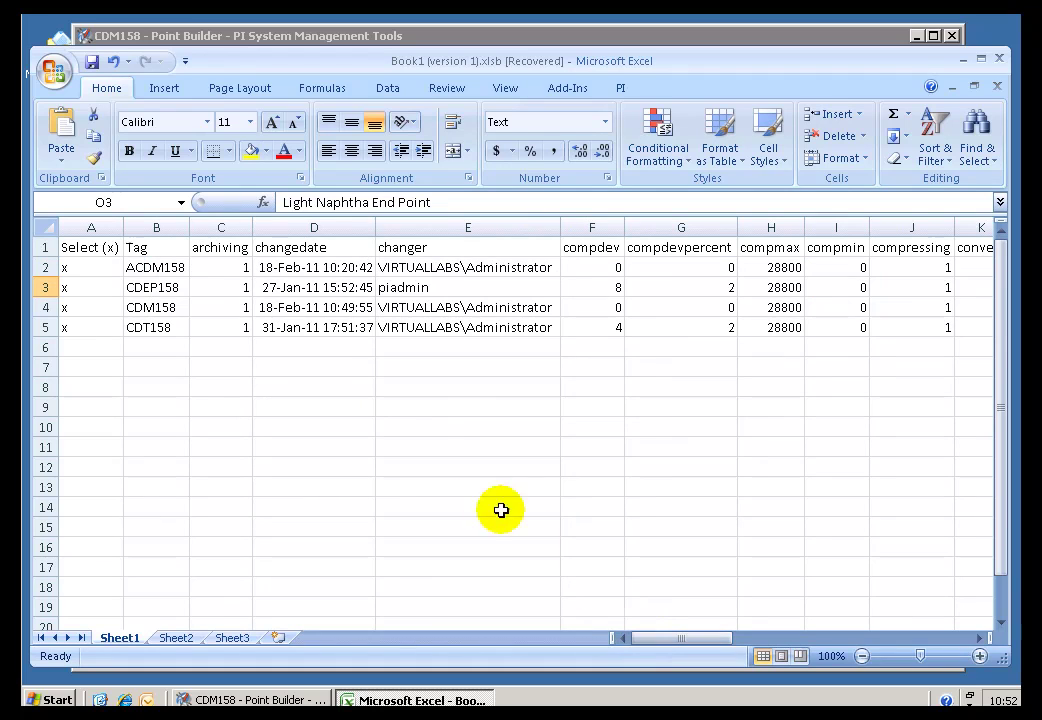
click(93, 289)
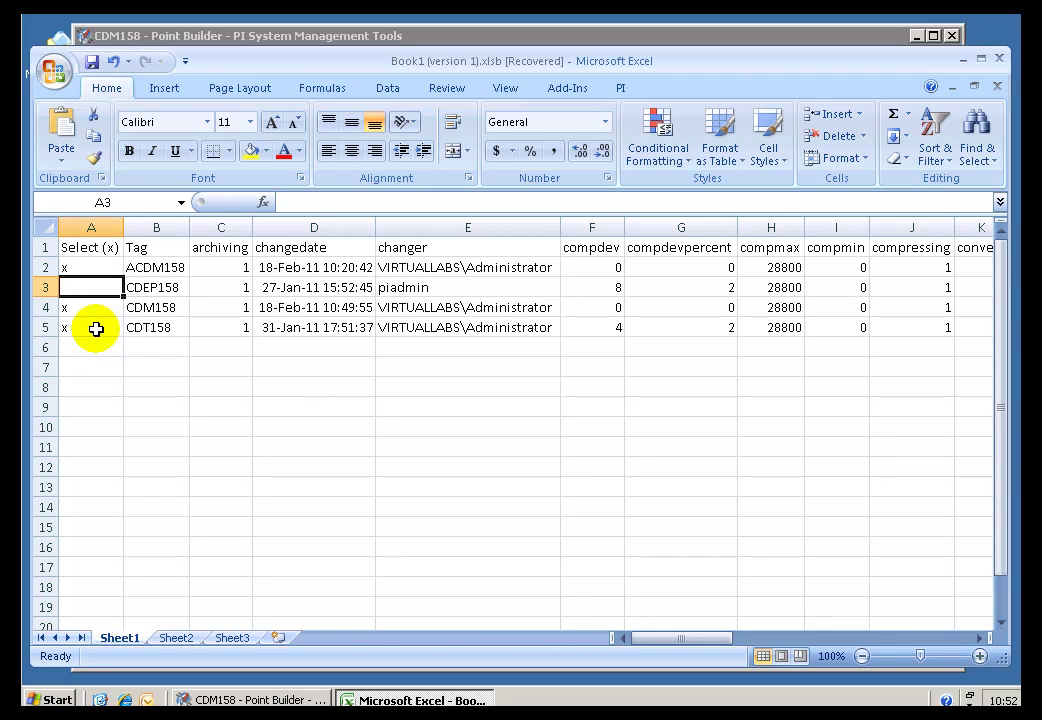
key(Down)
key(Delete)
key(Down)
key(Down)
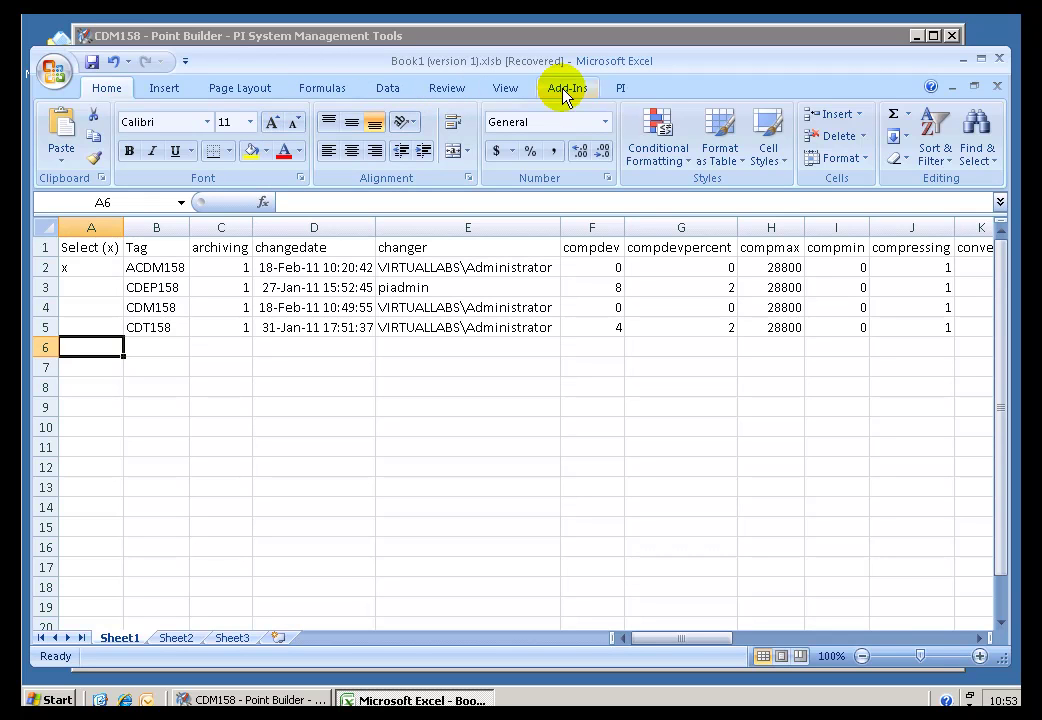
Mark all tags on the sheet as selected with the PI-SMT add-in
click(562, 90)
click(86, 115)
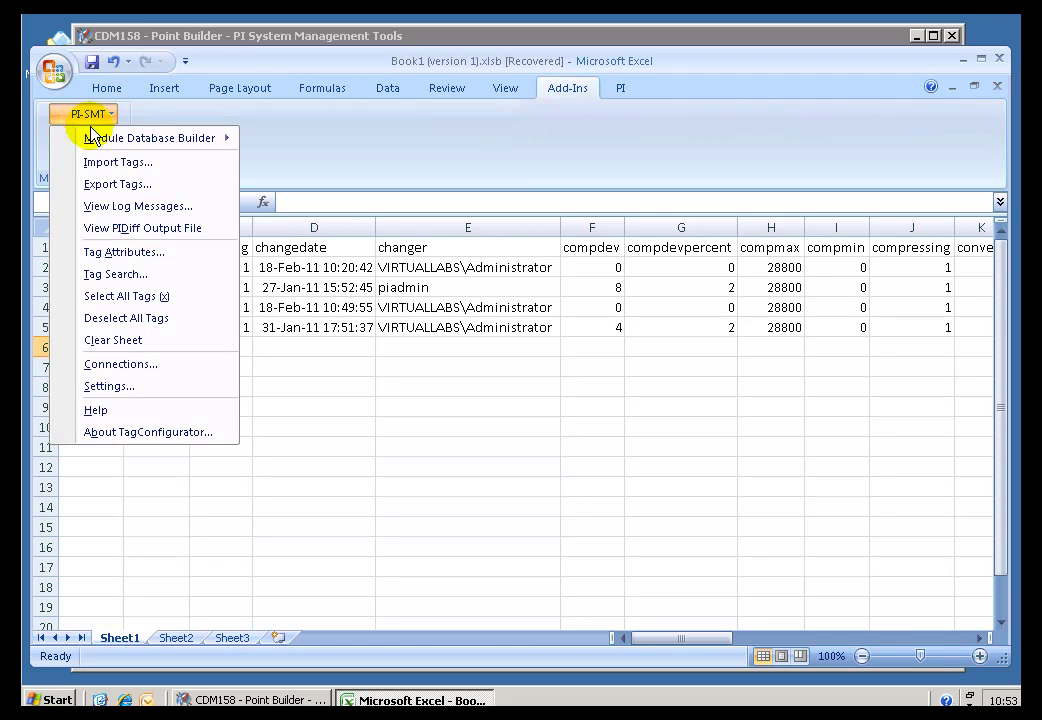
click(143, 296)
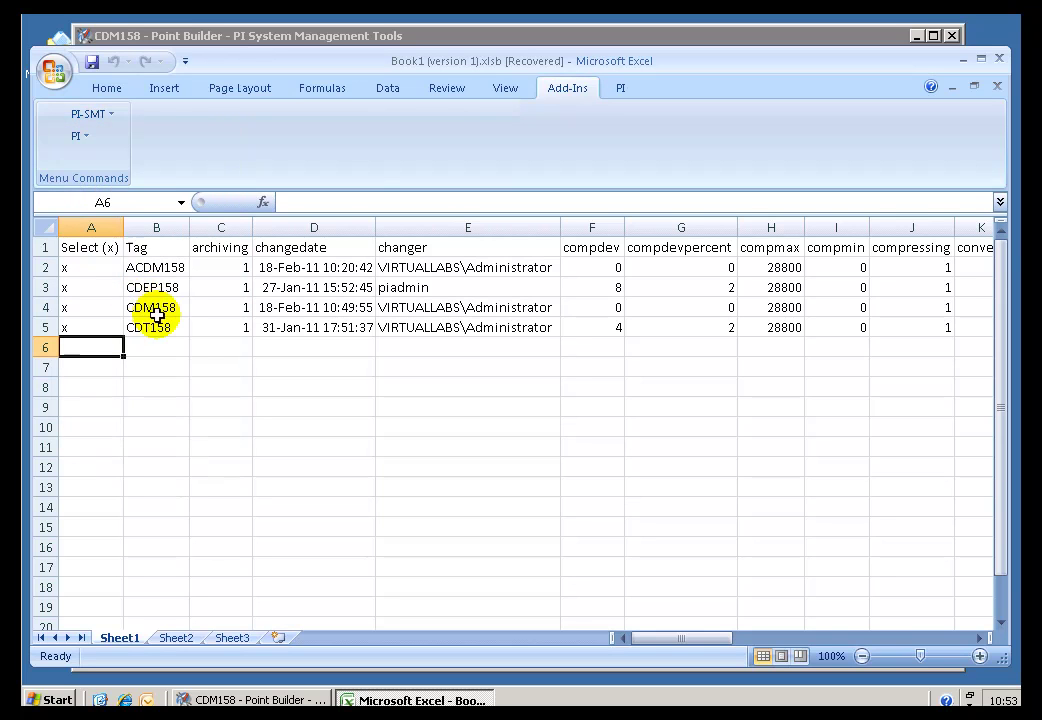
Deselect all tags with the PI-SMT add-in and mark only ACDM158 with an x
click(86, 113)
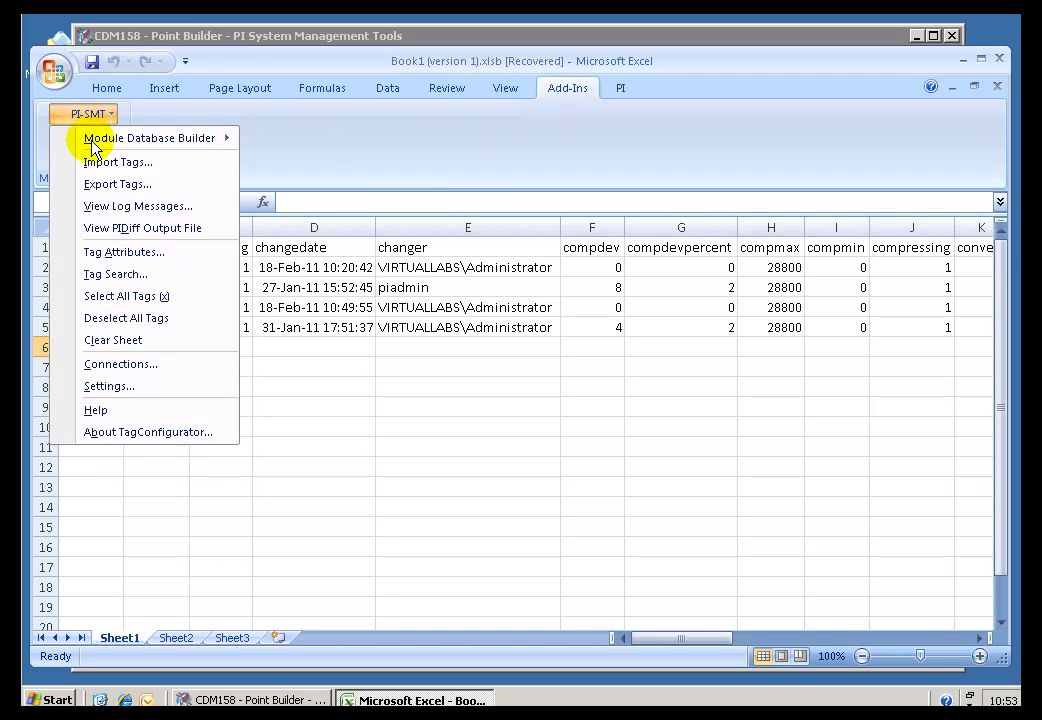
click(138, 320)
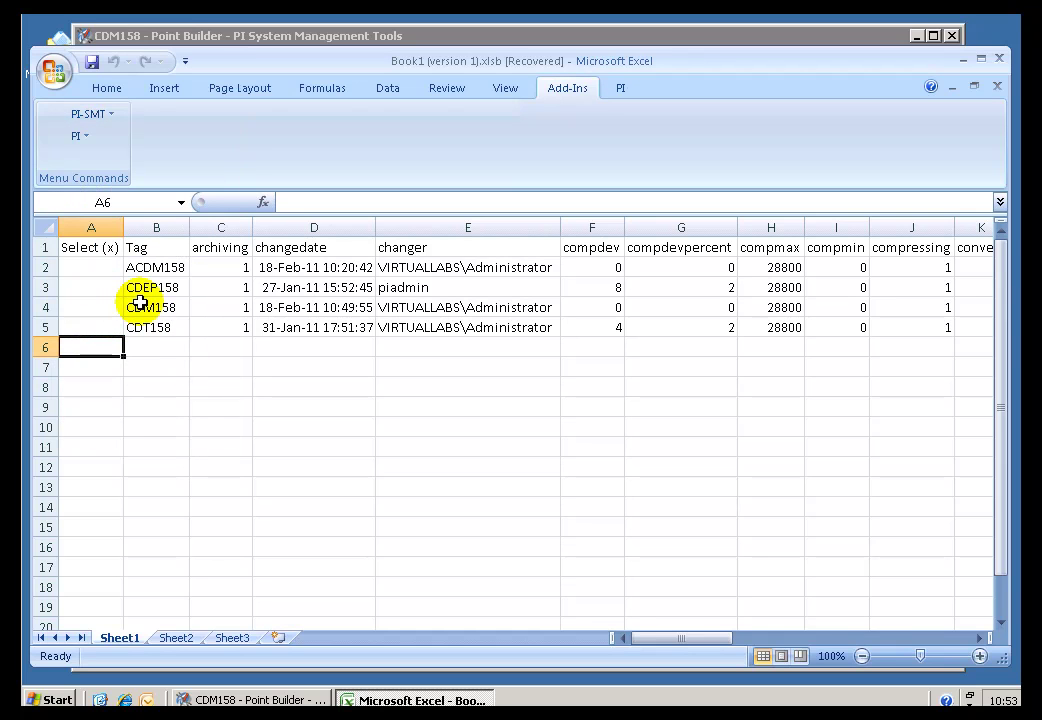
click(87, 270)
text(x)
key(Return)
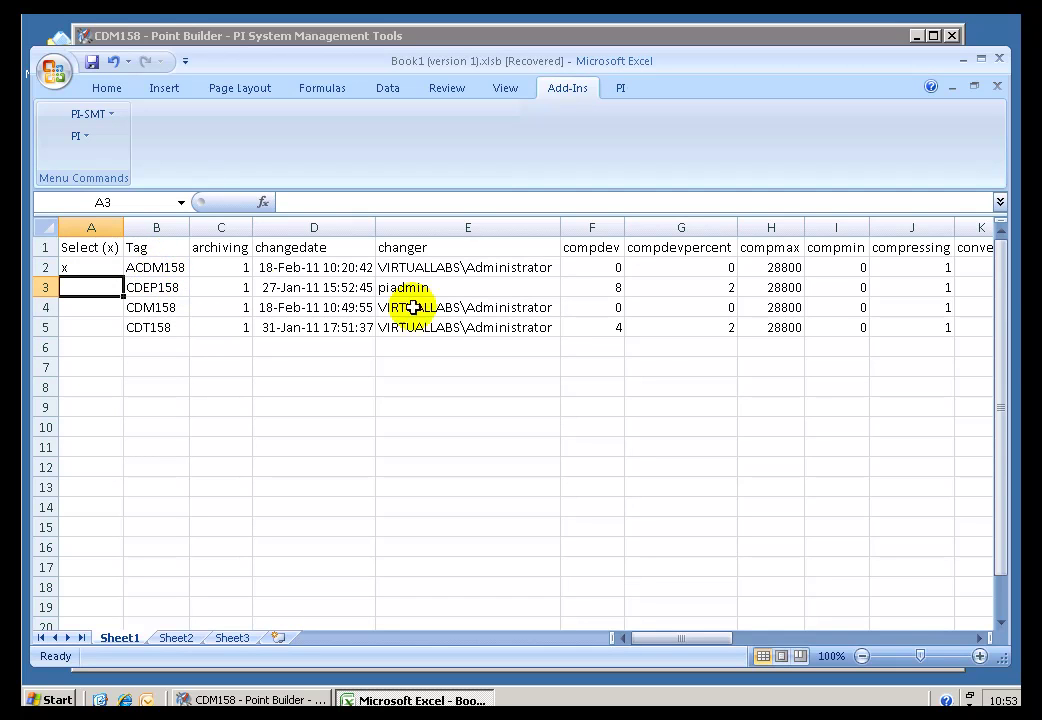
Start a PI-SMT tag export, choosing the classic point class and Edit mode
click(100, 120)
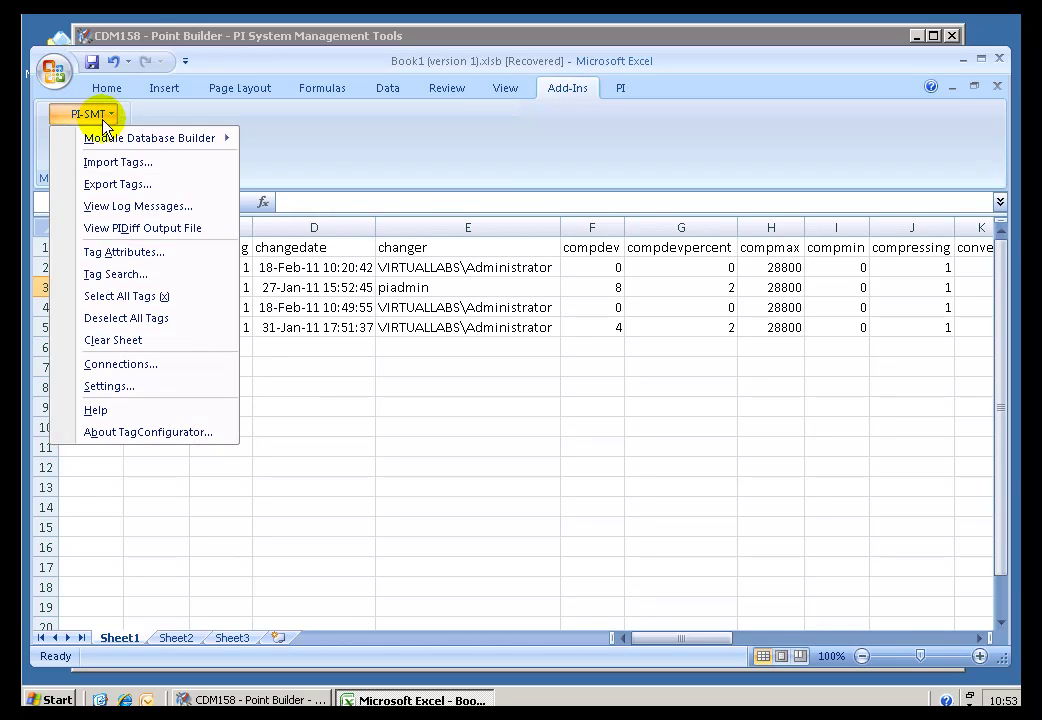
click(116, 186)
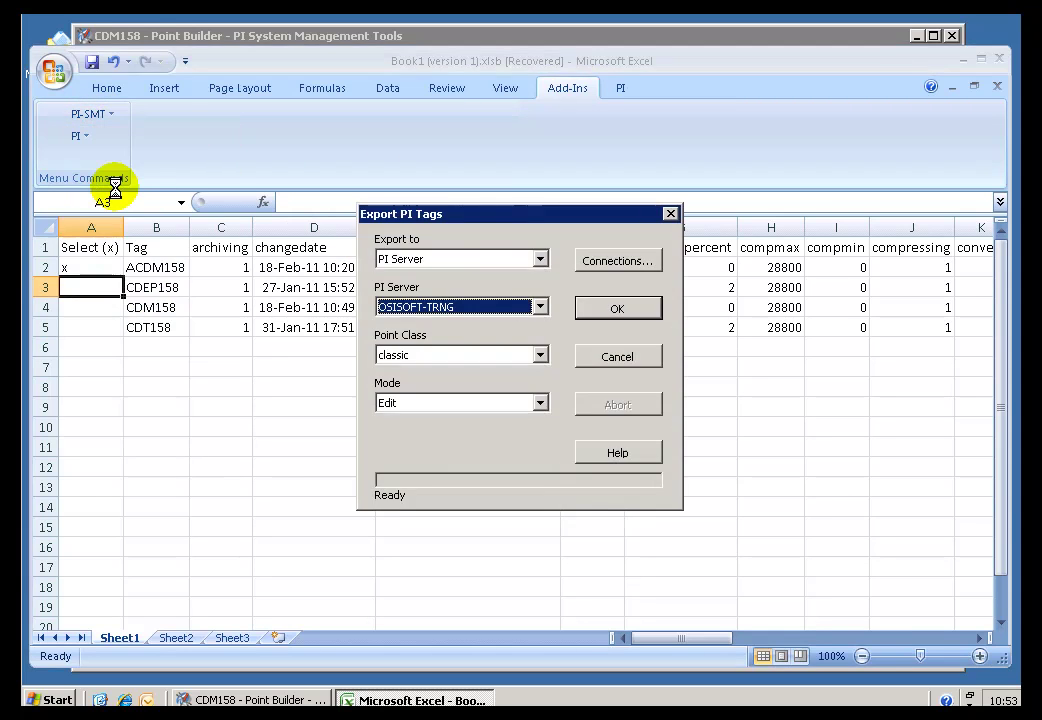
click(539, 356)
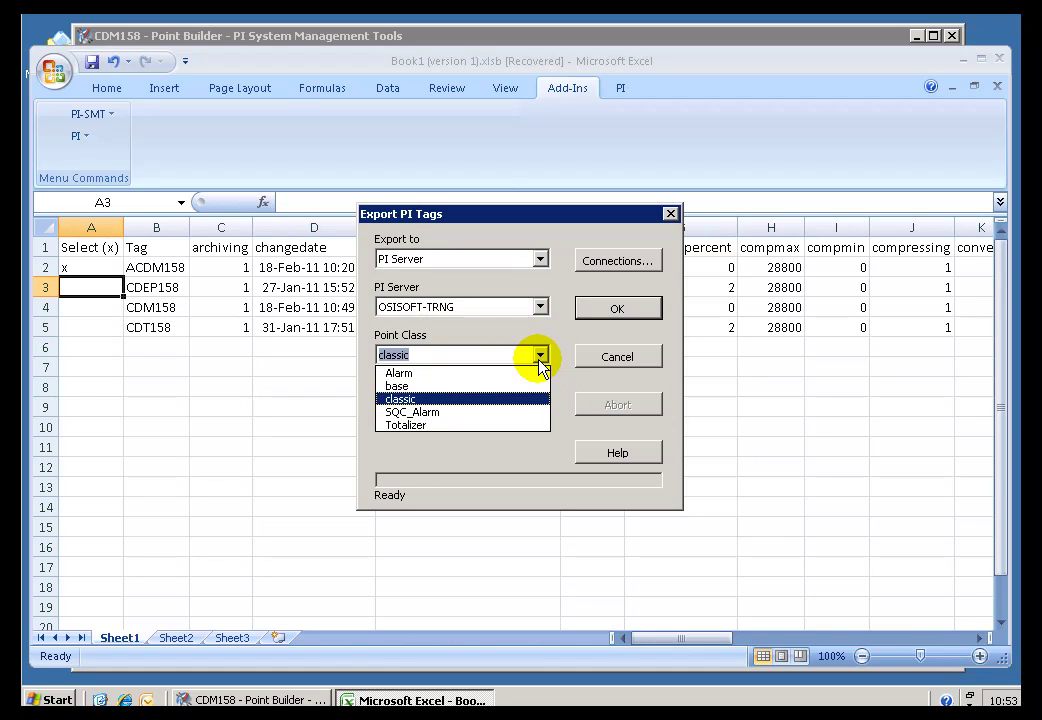
click(428, 399)
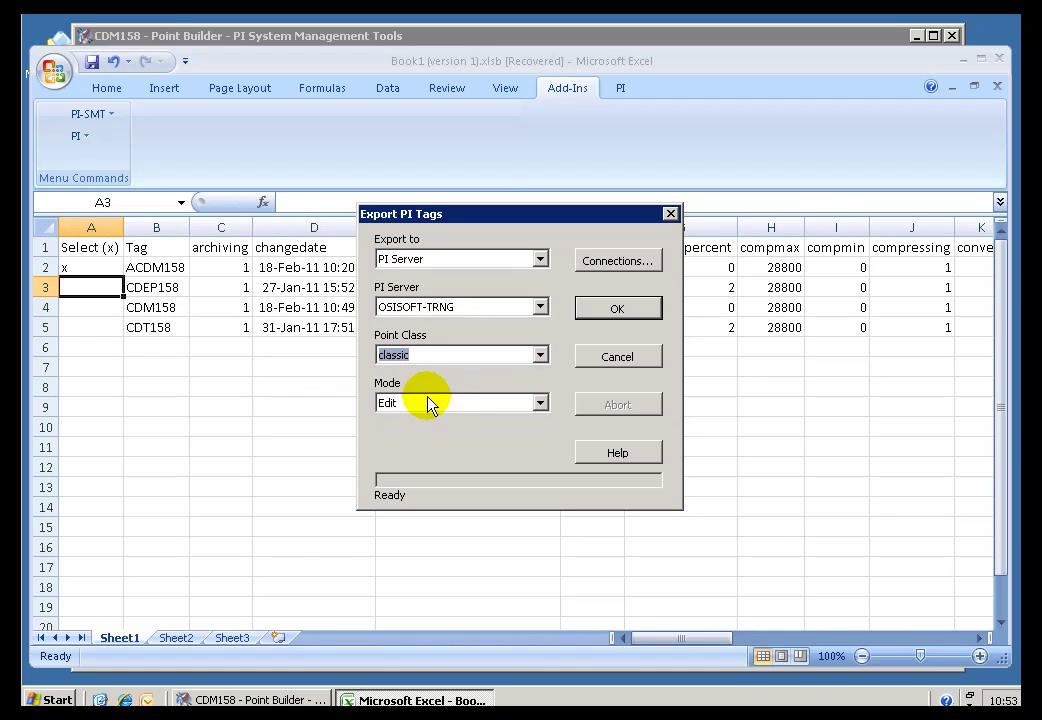
click(540, 404)
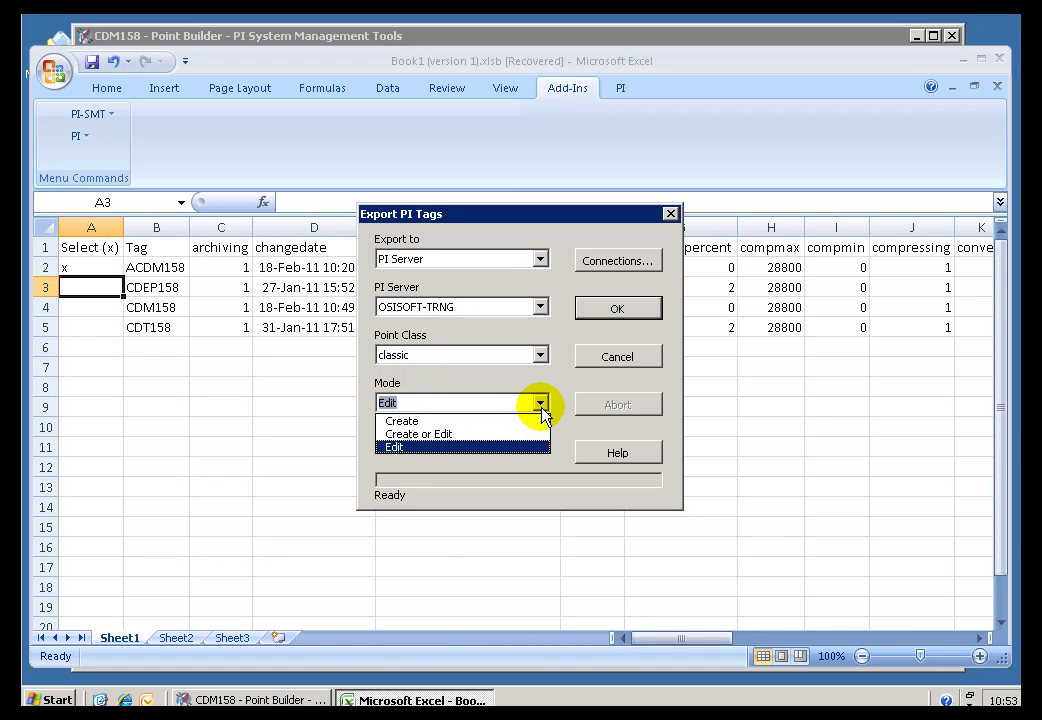
click(403, 448)
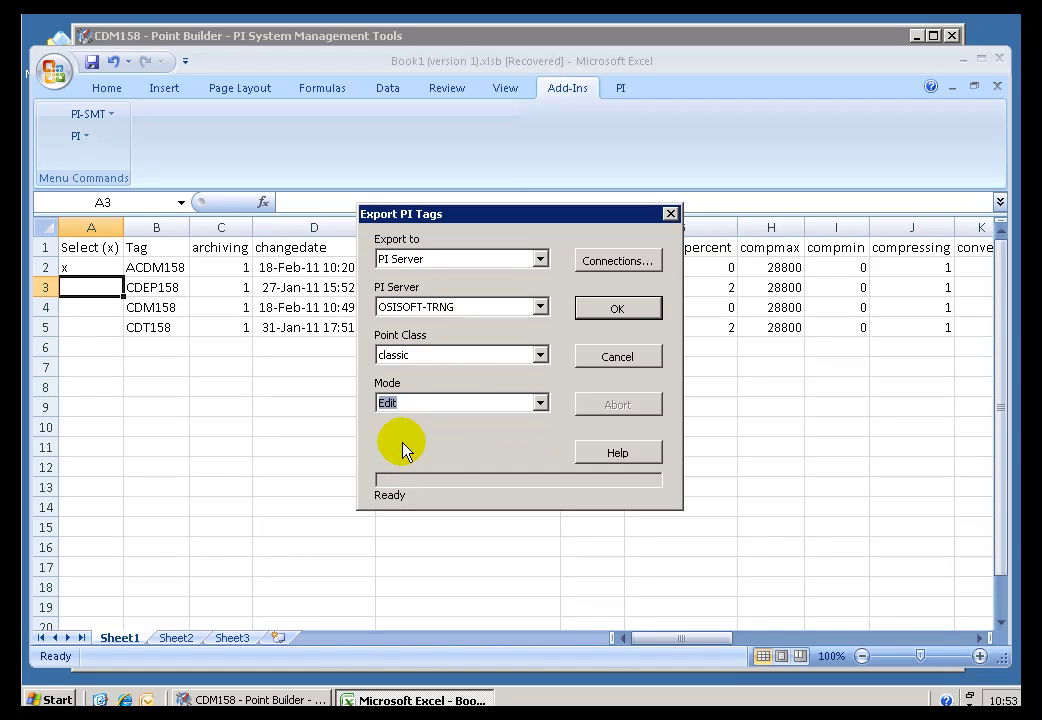
Try to export the marked tag to the OSISOFT-TRNG PI Server in Create mode and dismiss the message log
click(507, 404)
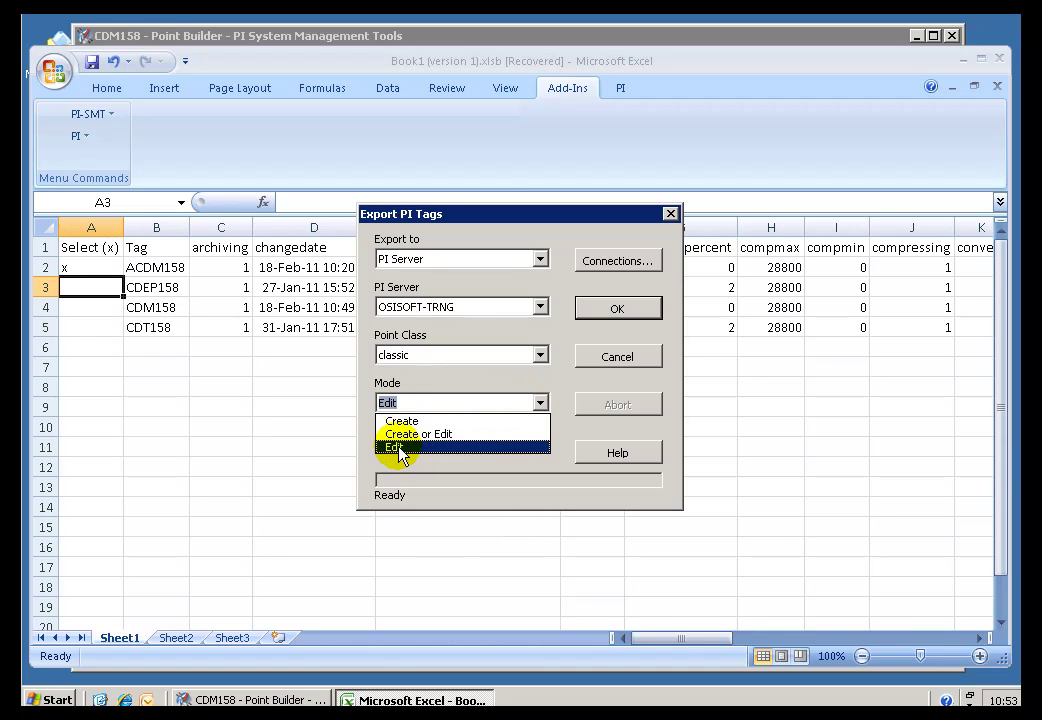
click(413, 422)
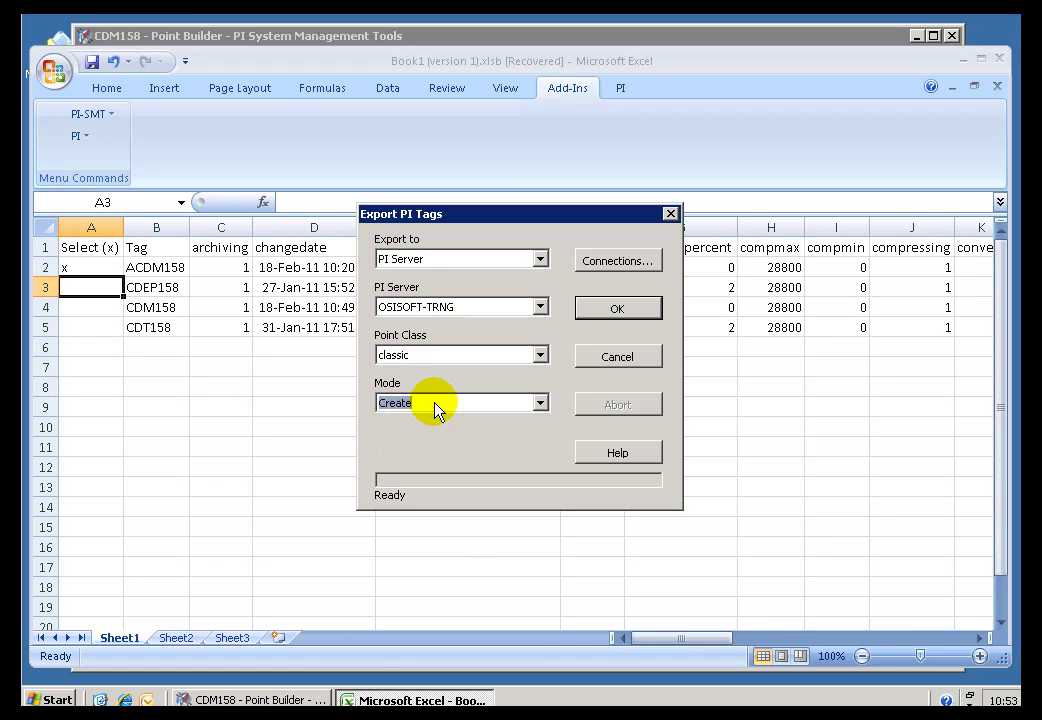
click(436, 405)
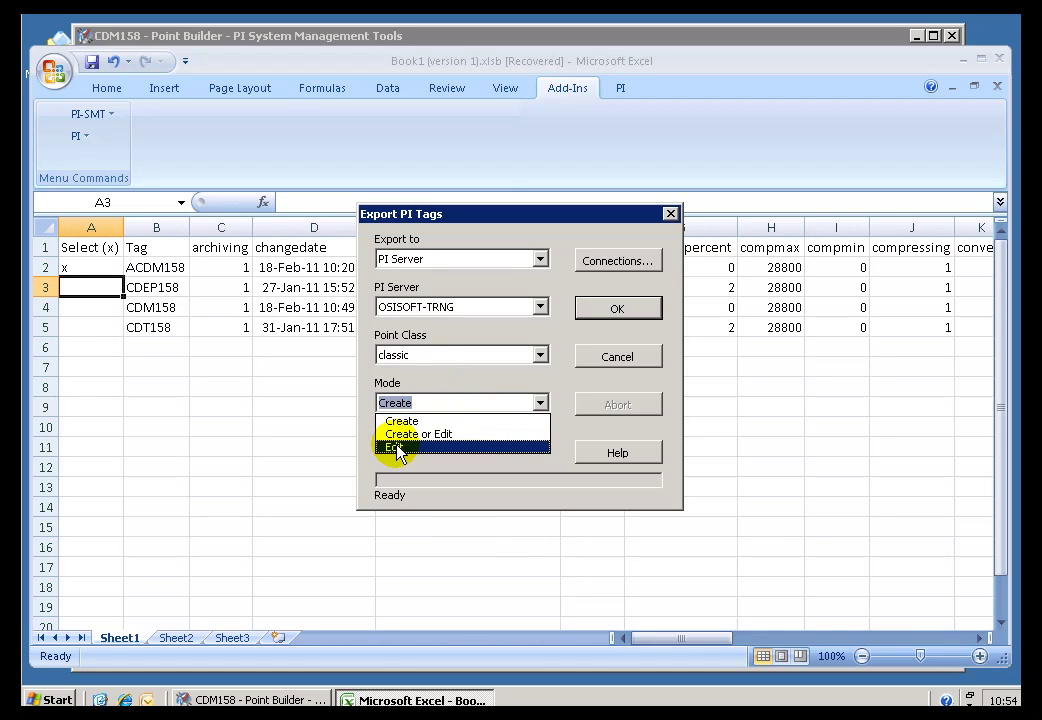
click(398, 448)
click(400, 406)
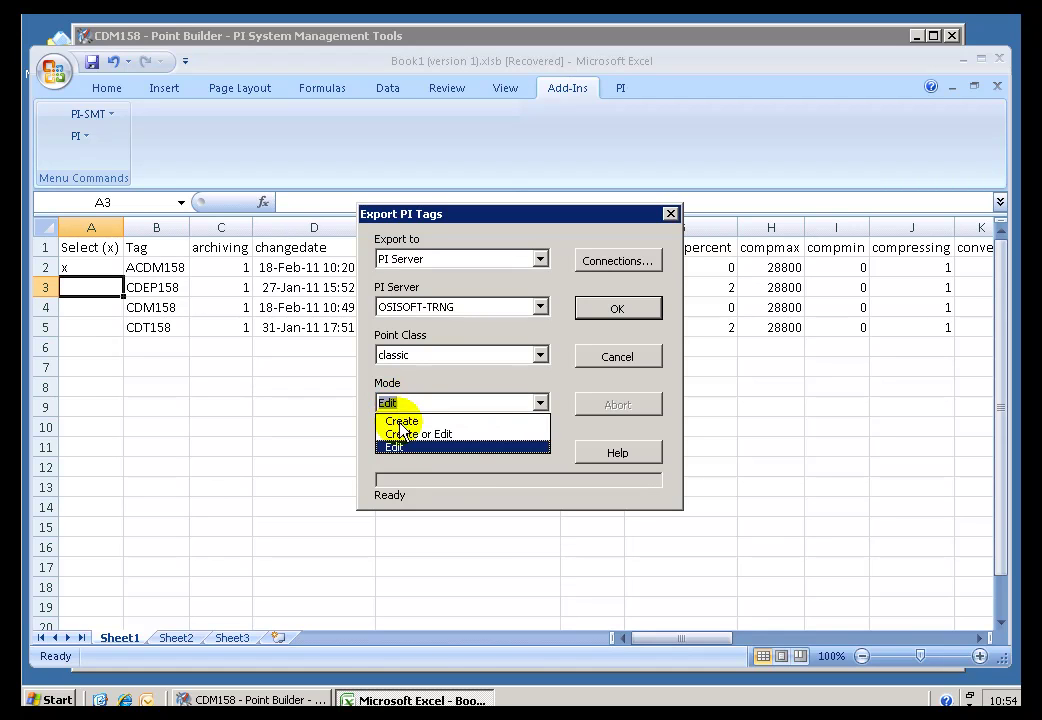
click(400, 421)
click(613, 311)
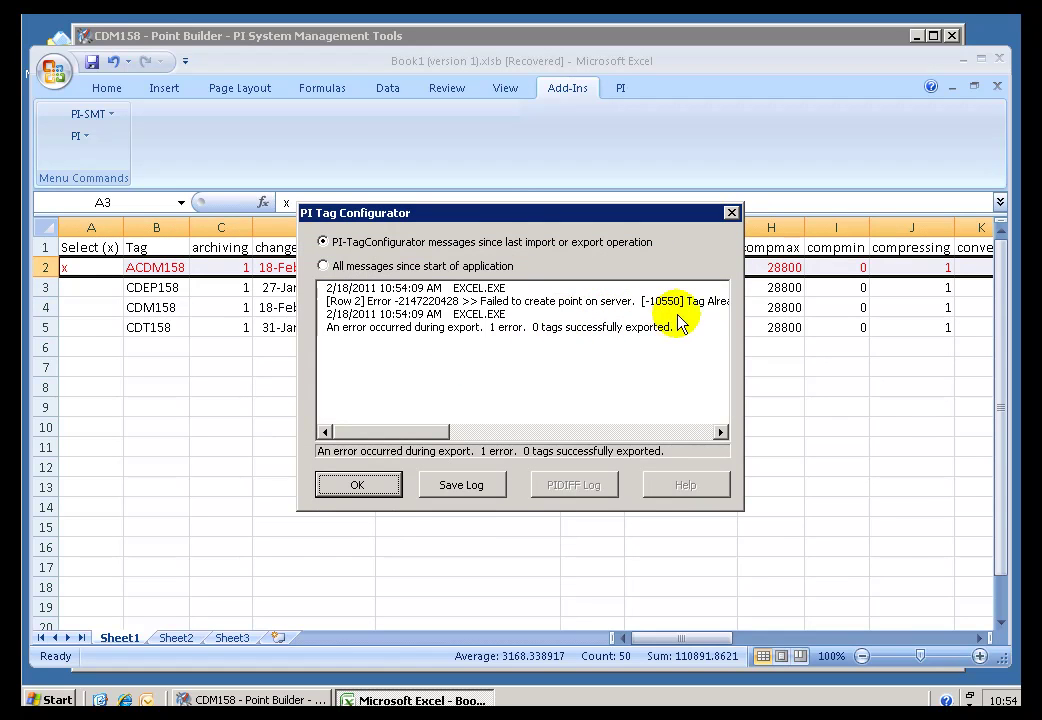
click(358, 486)
Start the tag export again and set its mode to Create or Edit
click(97, 116)
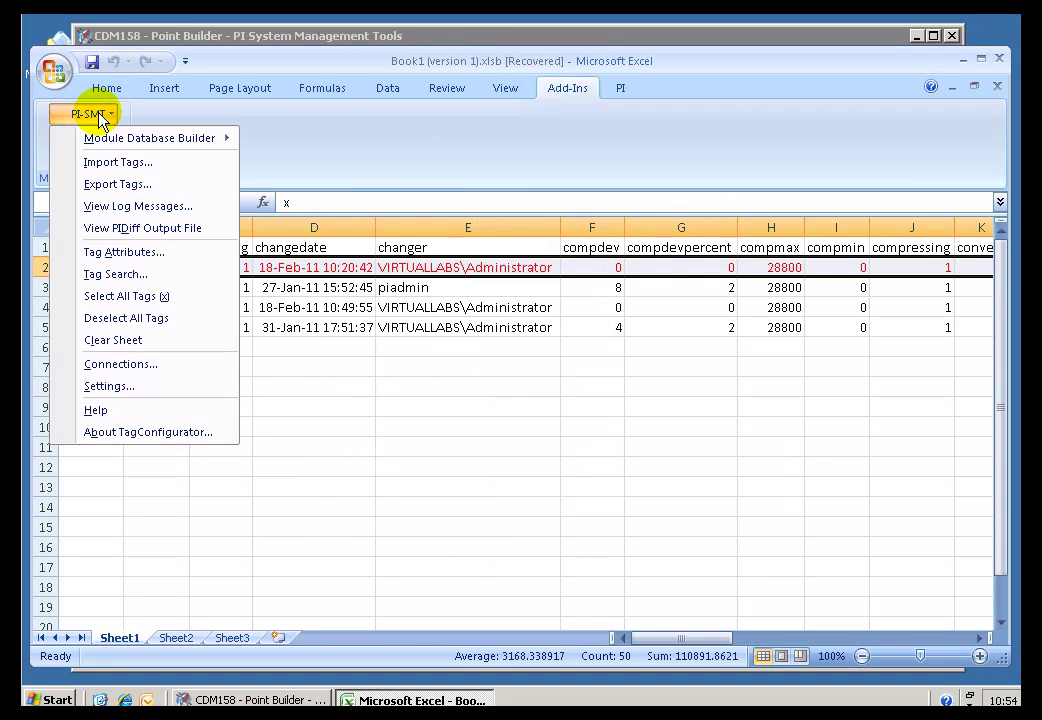
click(118, 188)
click(536, 410)
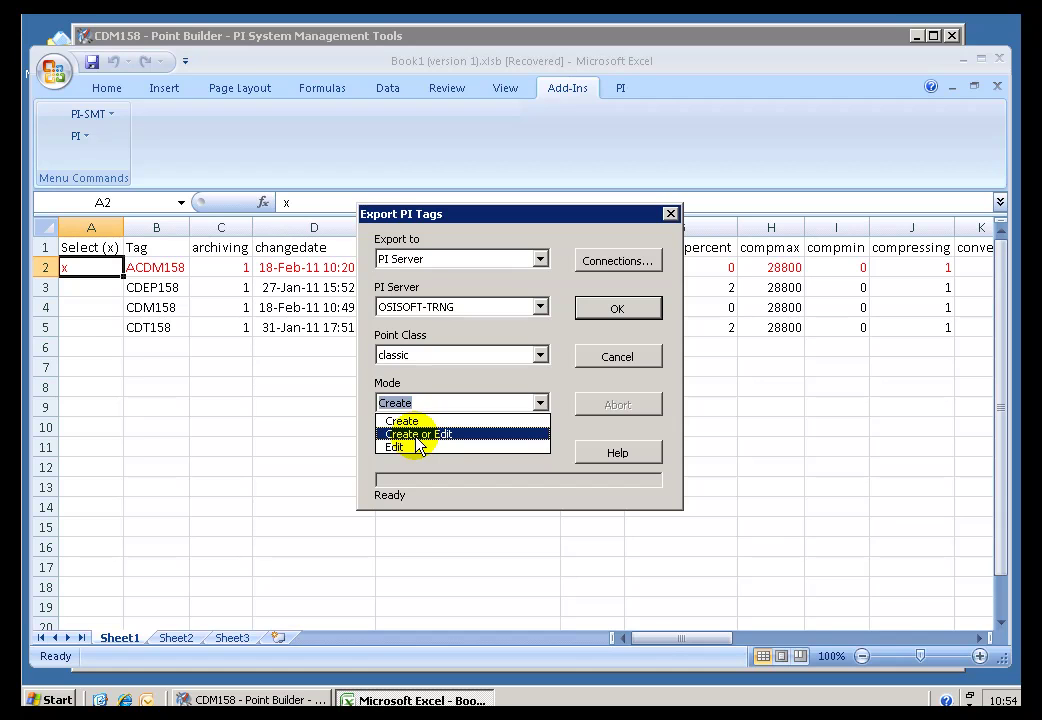
click(418, 434)
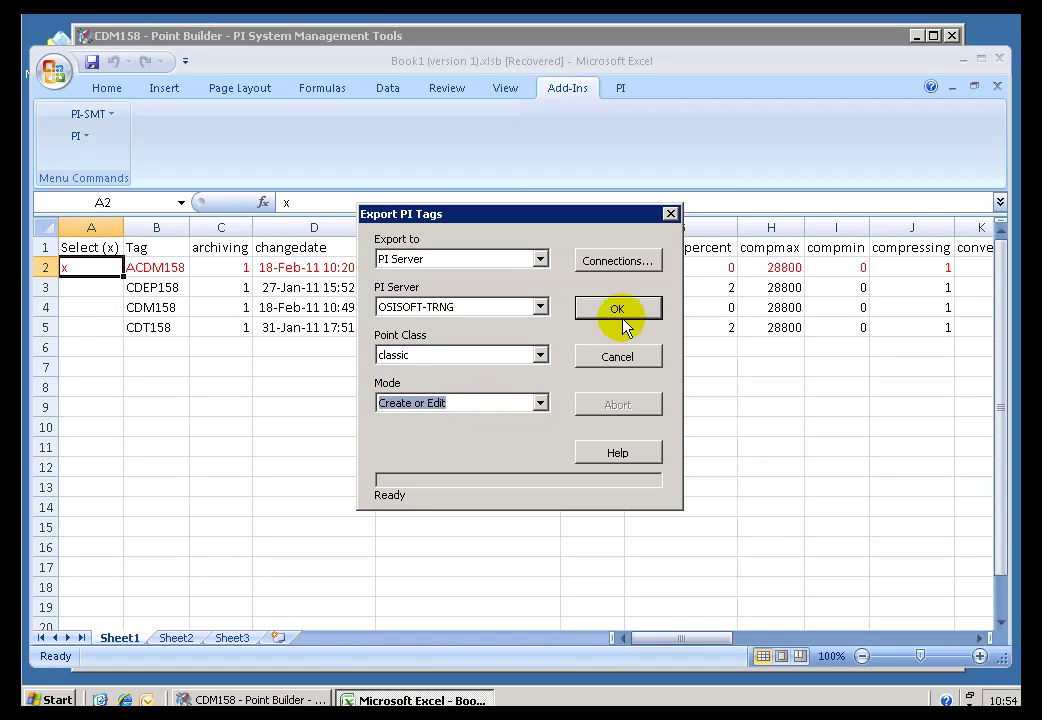
Switch the export mode back and forth between Edit and Create or Edit
click(487, 405)
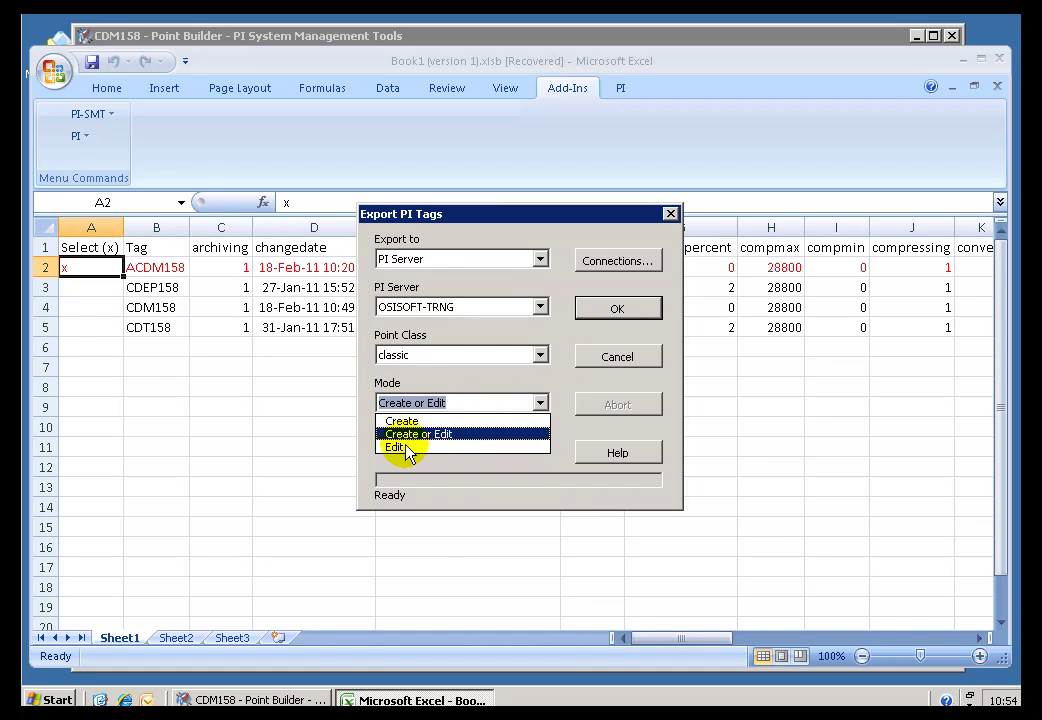
click(402, 450)
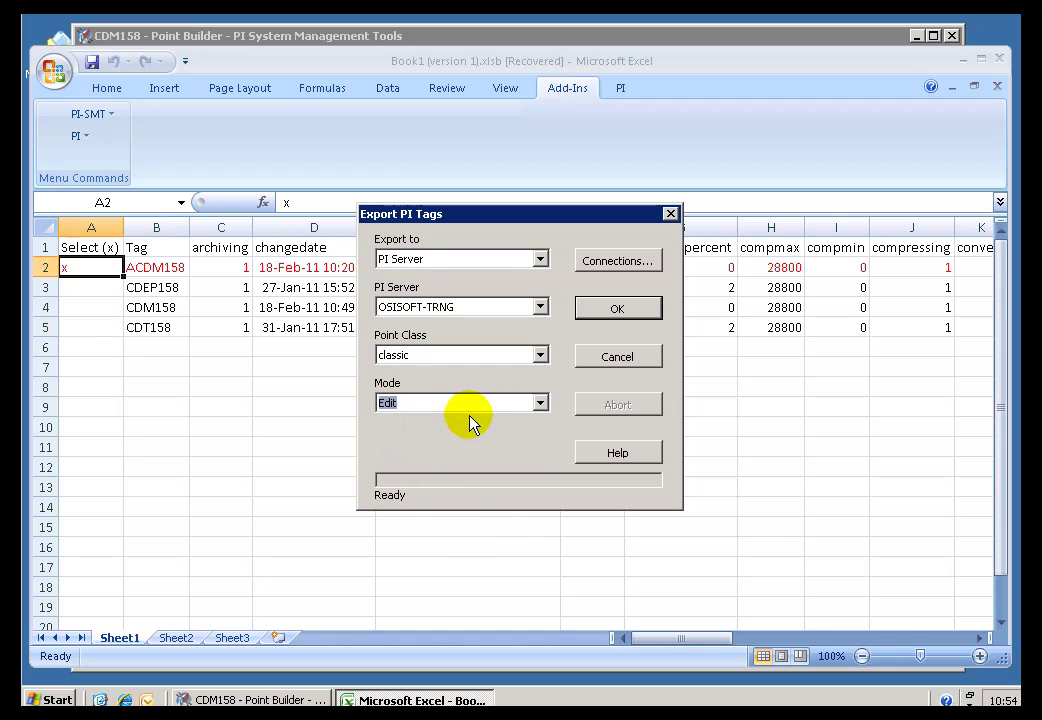
click(386, 402)
click(408, 436)
click(421, 403)
click(410, 450)
click(425, 410)
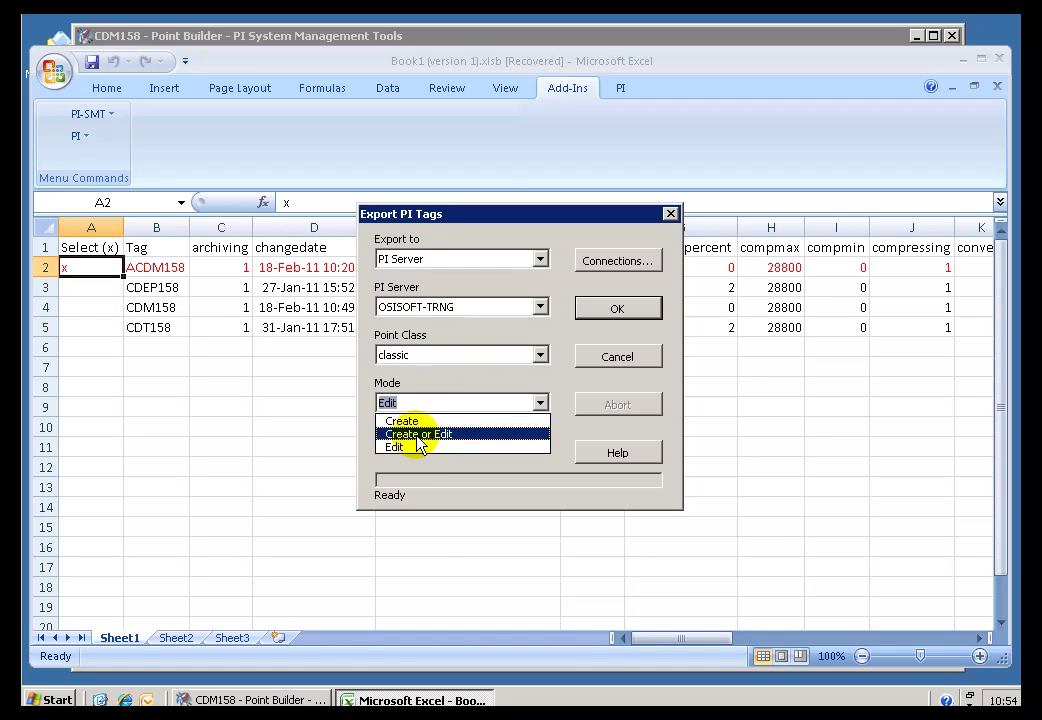
click(419, 437)
Export the marked tag to the OSISOFT-TRNG PI Server in Edit mode and dismiss the message log
click(430, 402)
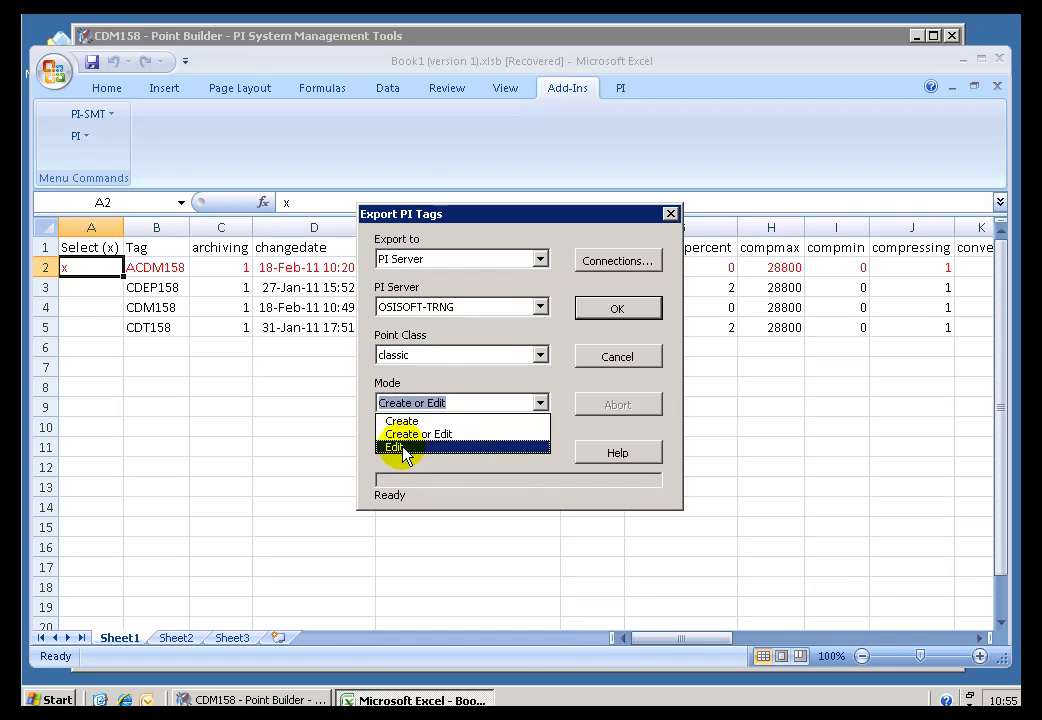
click(405, 448)
click(612, 311)
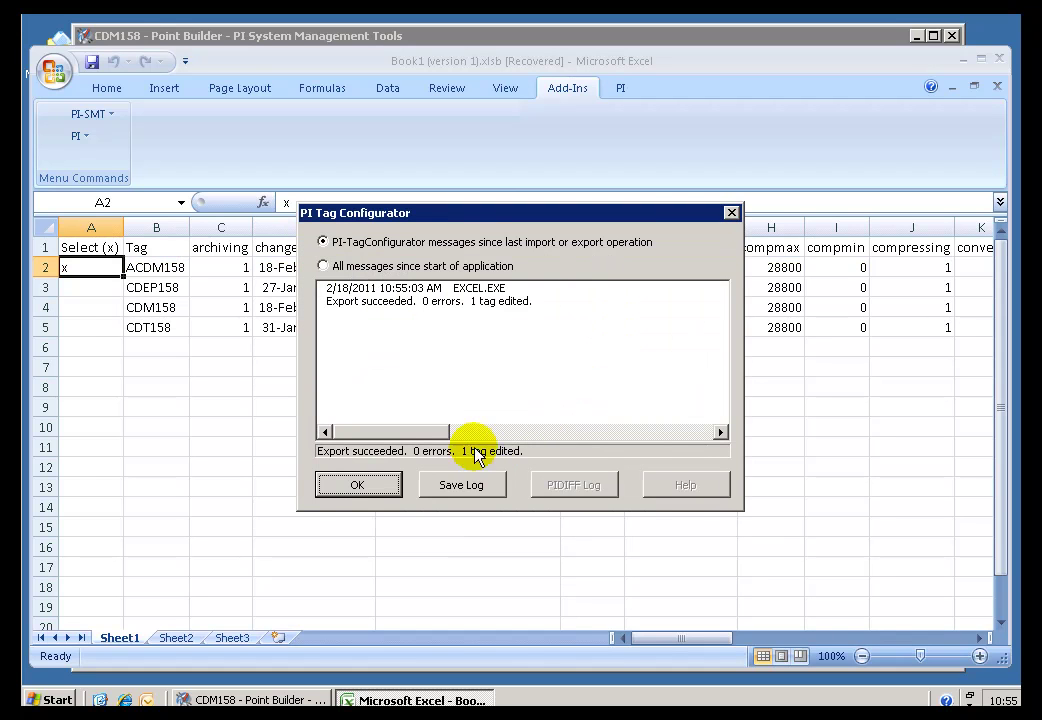
click(357, 486)
Switch to PI System Management Tools and load point ACDM158 in Point Builder to check its descriptor
click(290, 699)
click(377, 238)
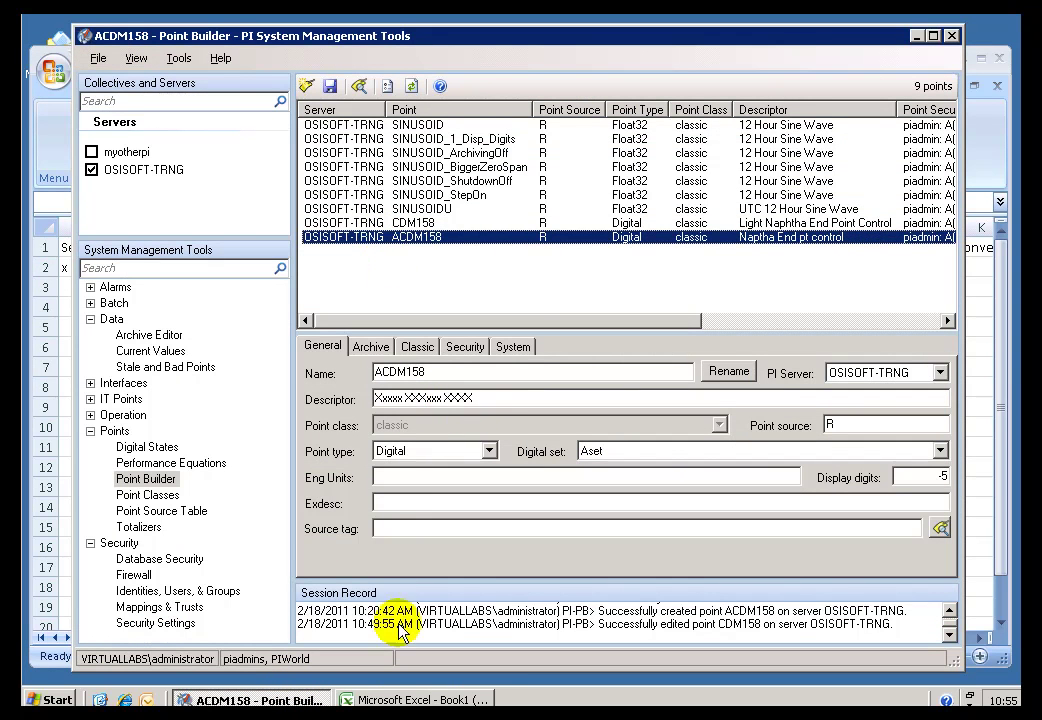
Return to the Excel workbook and review the column headings from Tag through compdevpercent
click(388, 699)
click(148, 267)
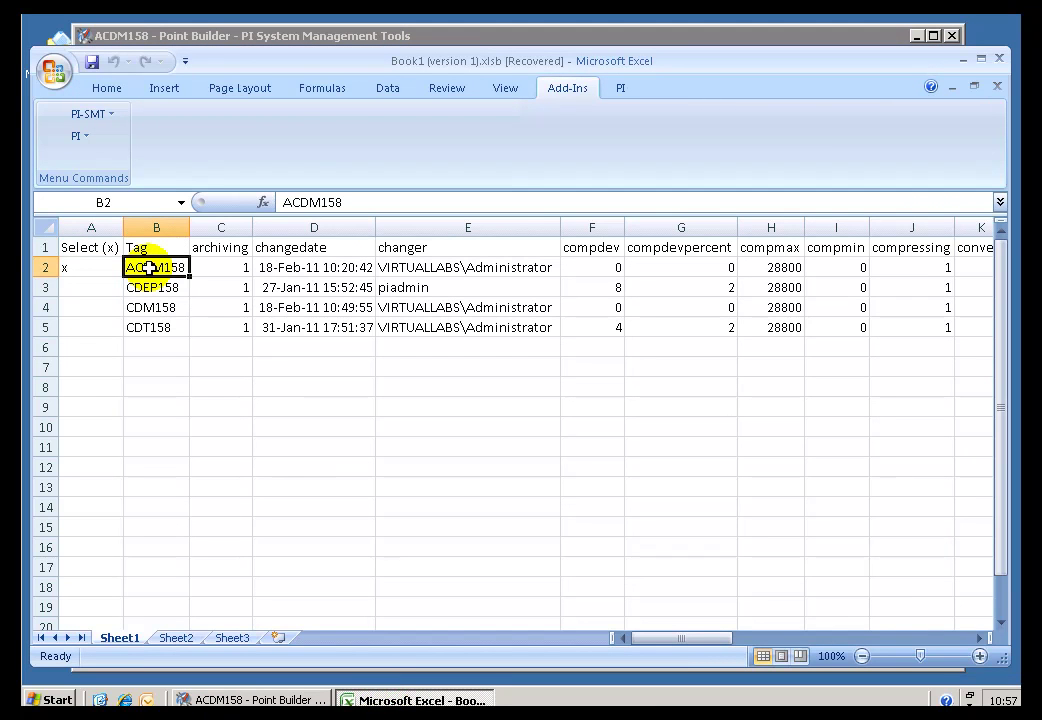
click(147, 248)
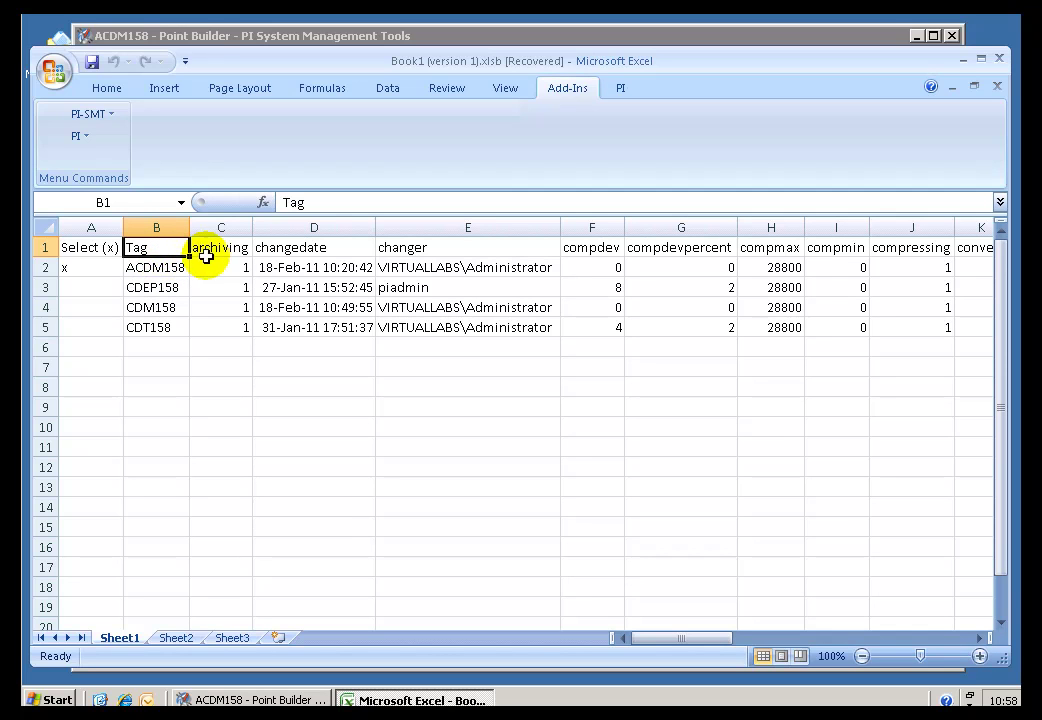
click(208, 253)
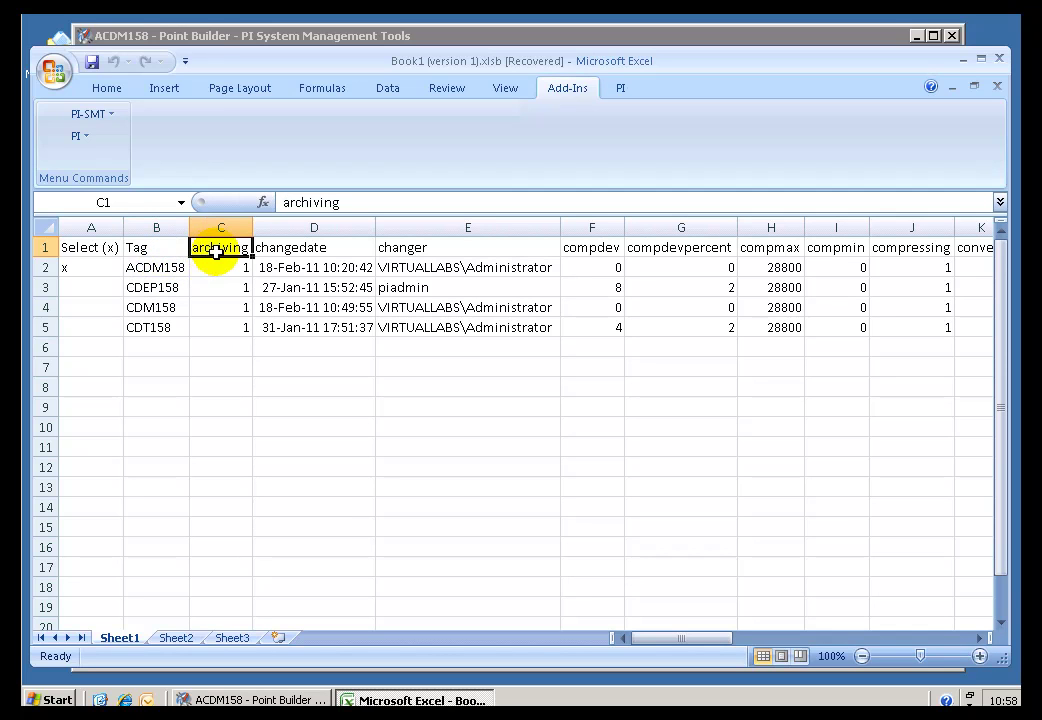
click(298, 252)
click(442, 246)
click(583, 252)
click(672, 249)
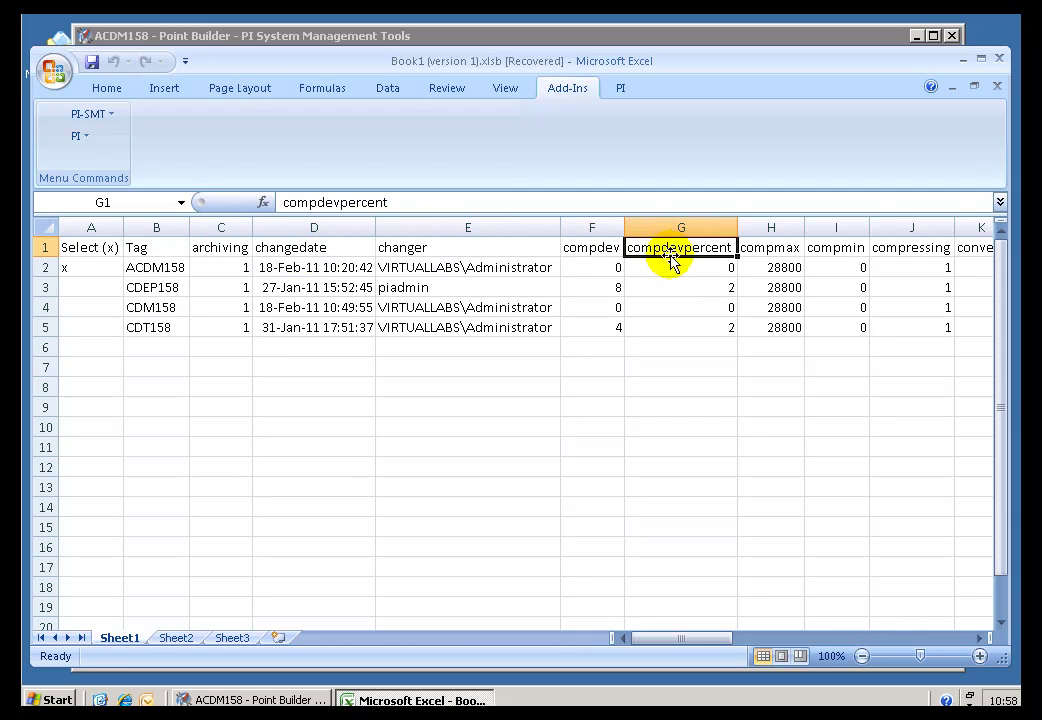
click(163, 248)
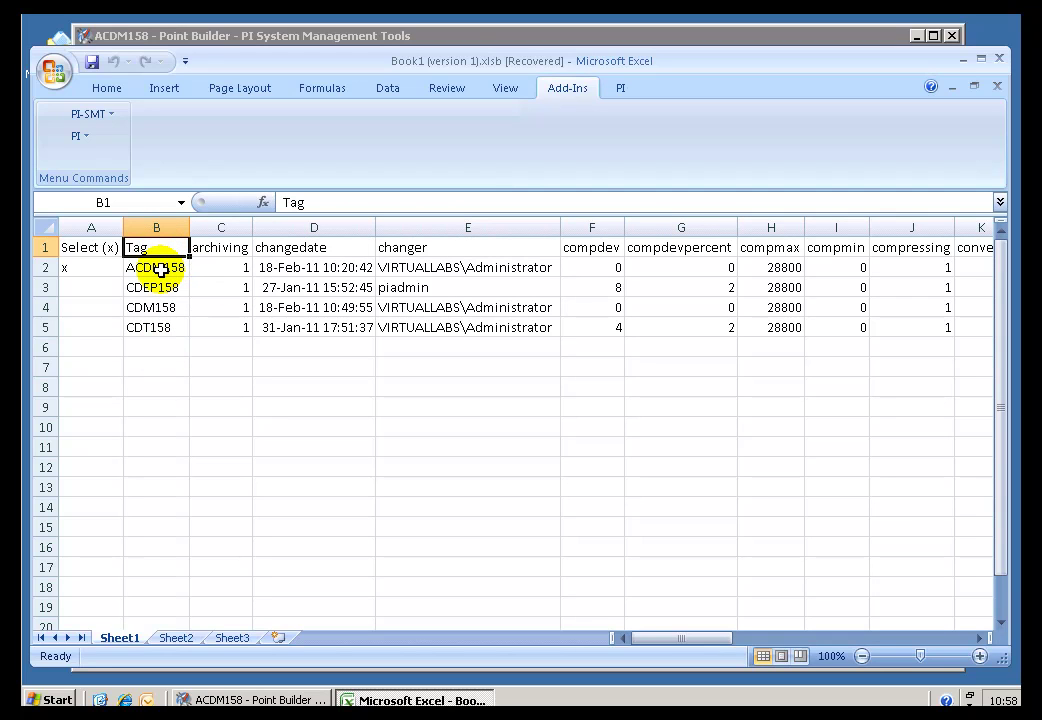
On Sheet2, enter the column headings tag, zero and span in cells B1 to D1
click(172, 640)
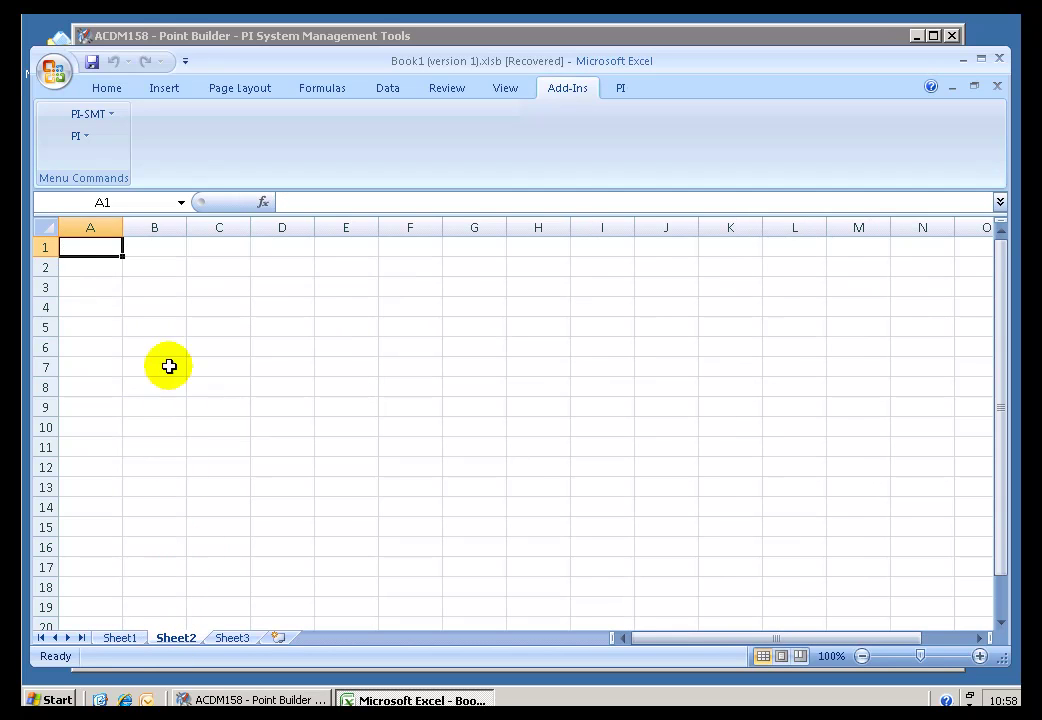
click(157, 255)
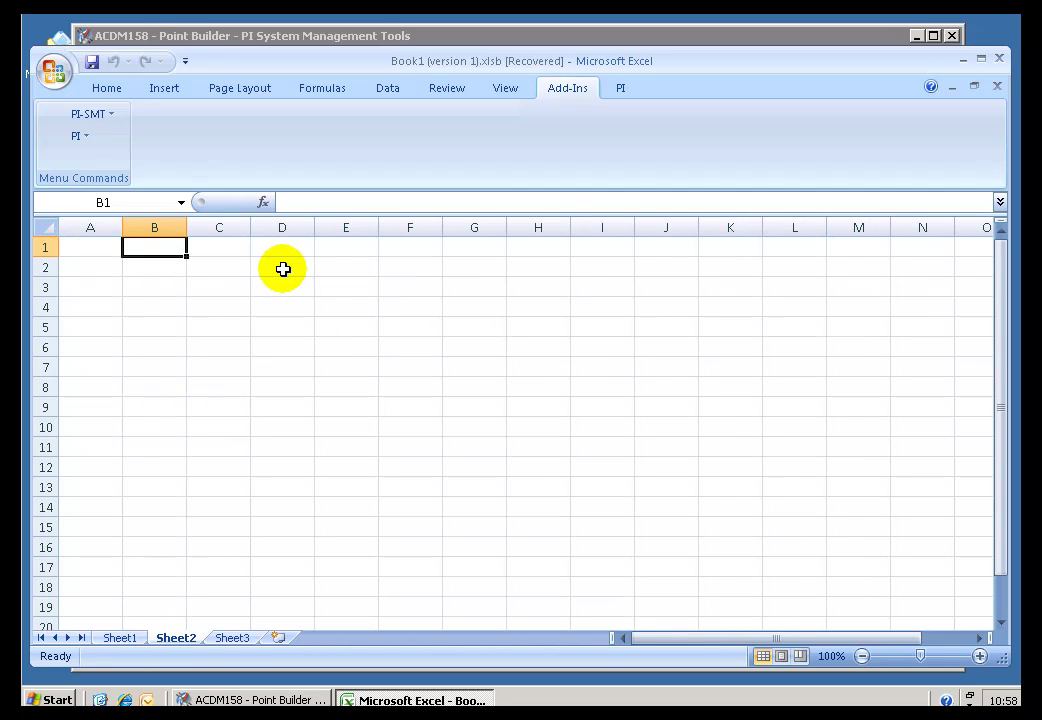
text(tag)
key(Tab)
text(zero)
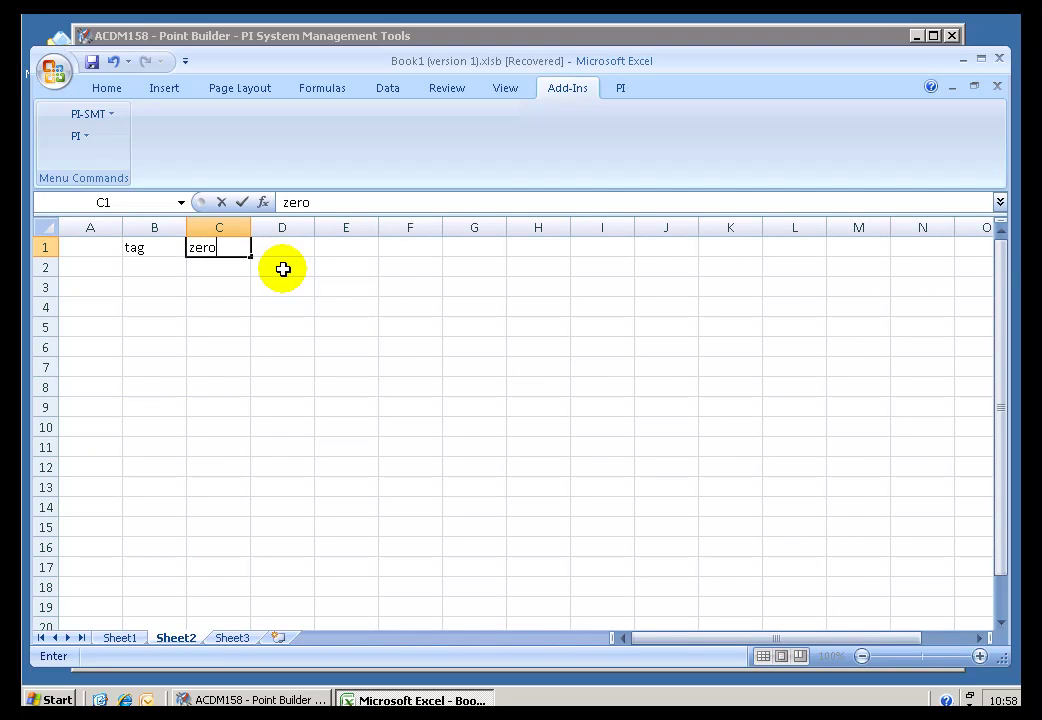
key(Tab)
text(span)
click(283, 268)
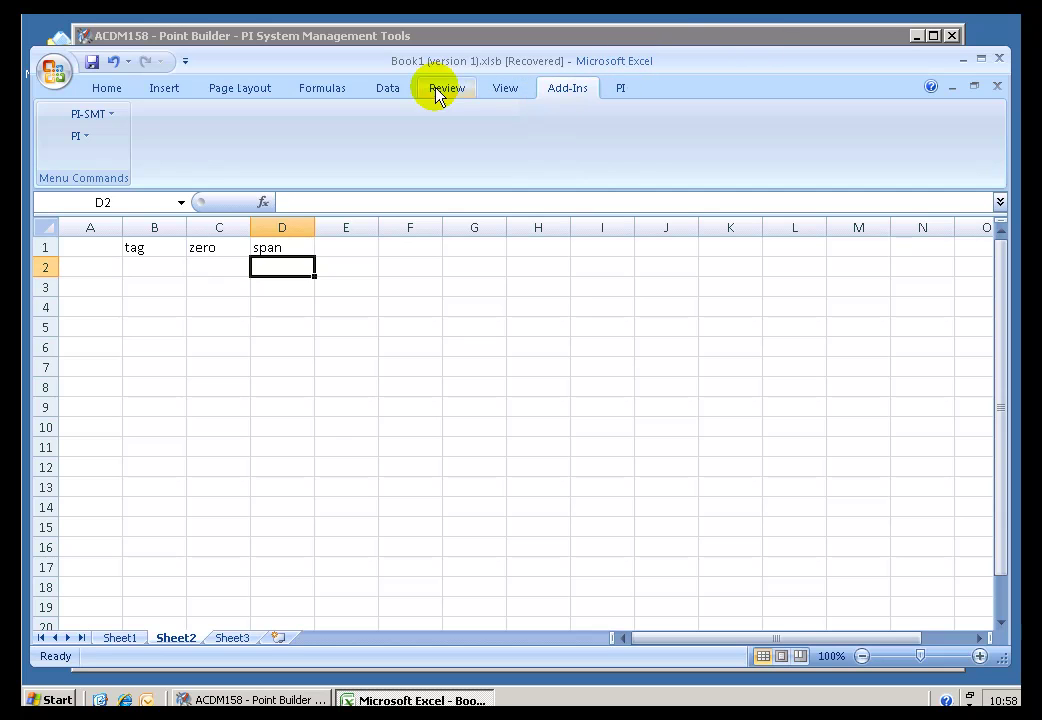
List the tag names sinusoid, cdt158 and acdm158 in cells B2 to B4 under the tag heading
click(140, 267)
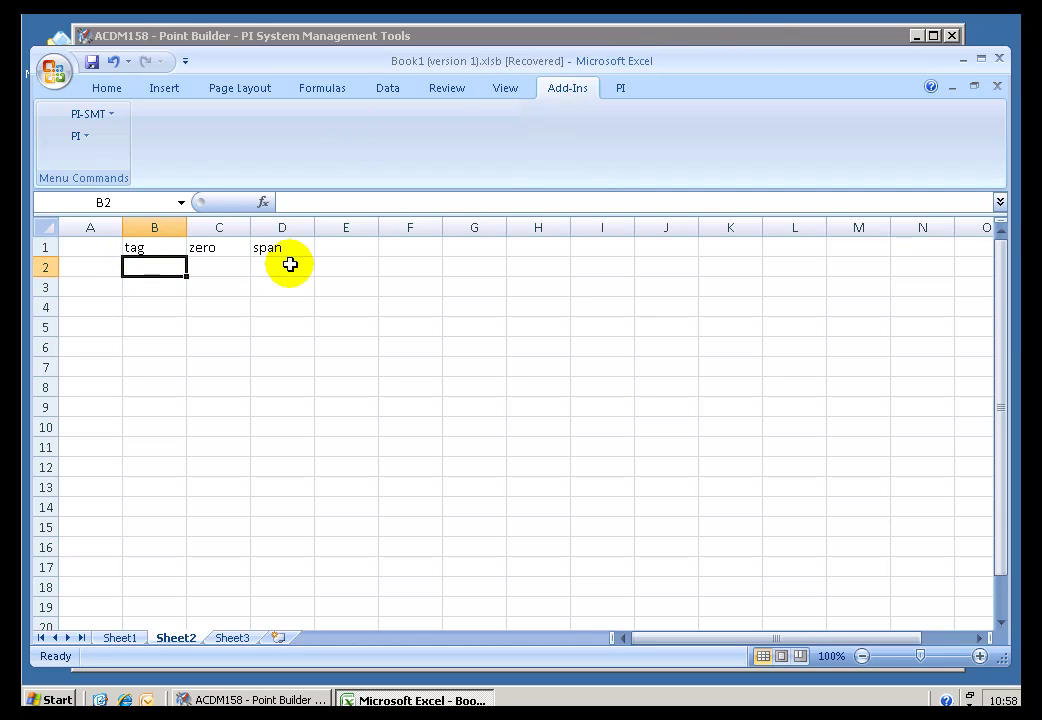
text(sinu)
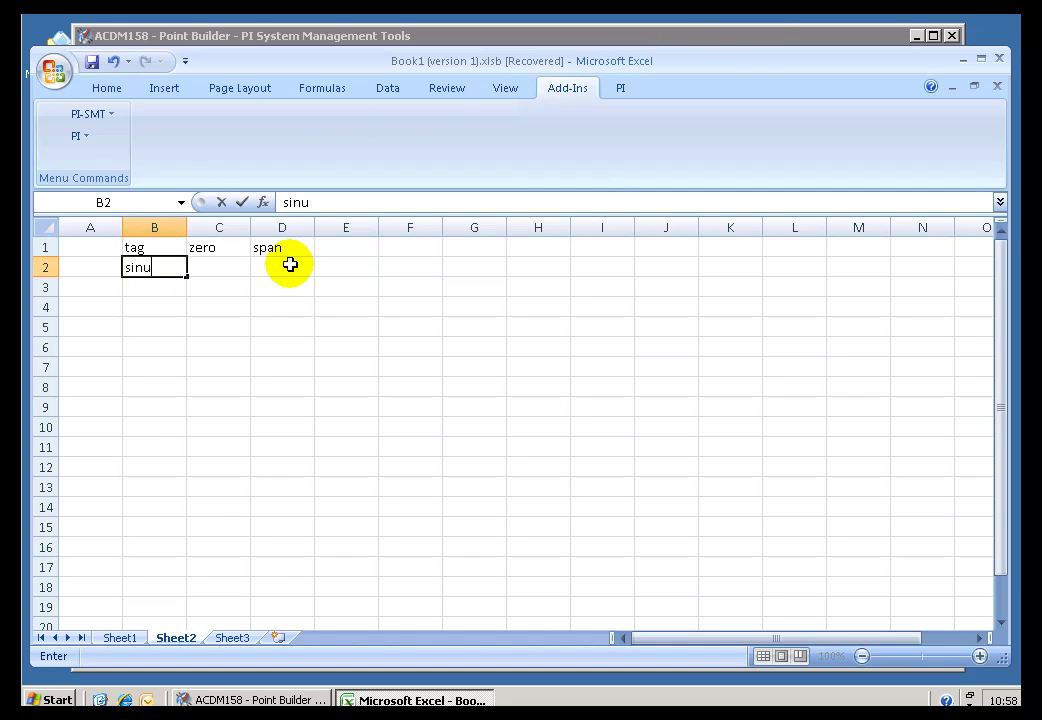
text(soid)
key(Return)
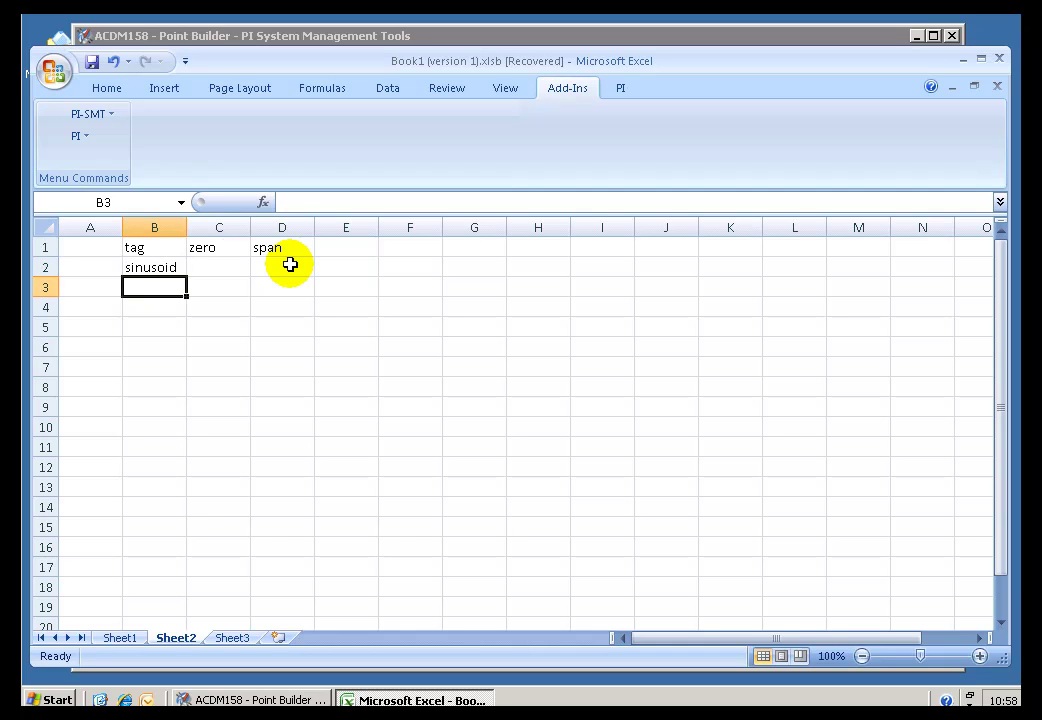
text(cdt158)
key(Return)
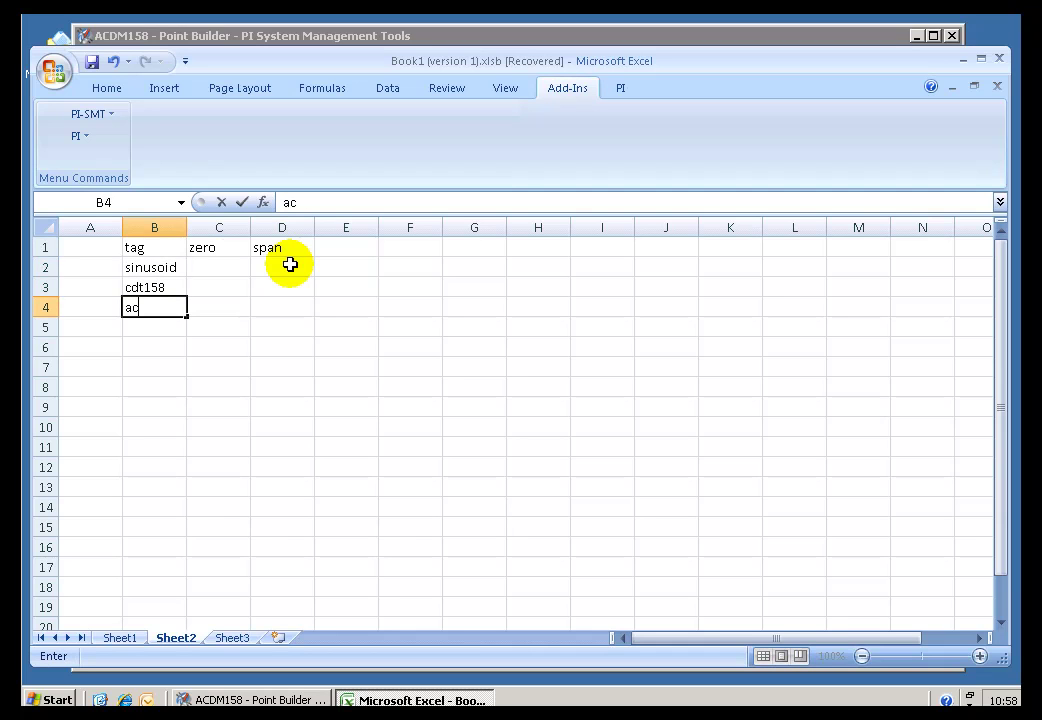
text(acdm158)
key(Return)
Add the heading pointtype in cell E1
click(351, 249)
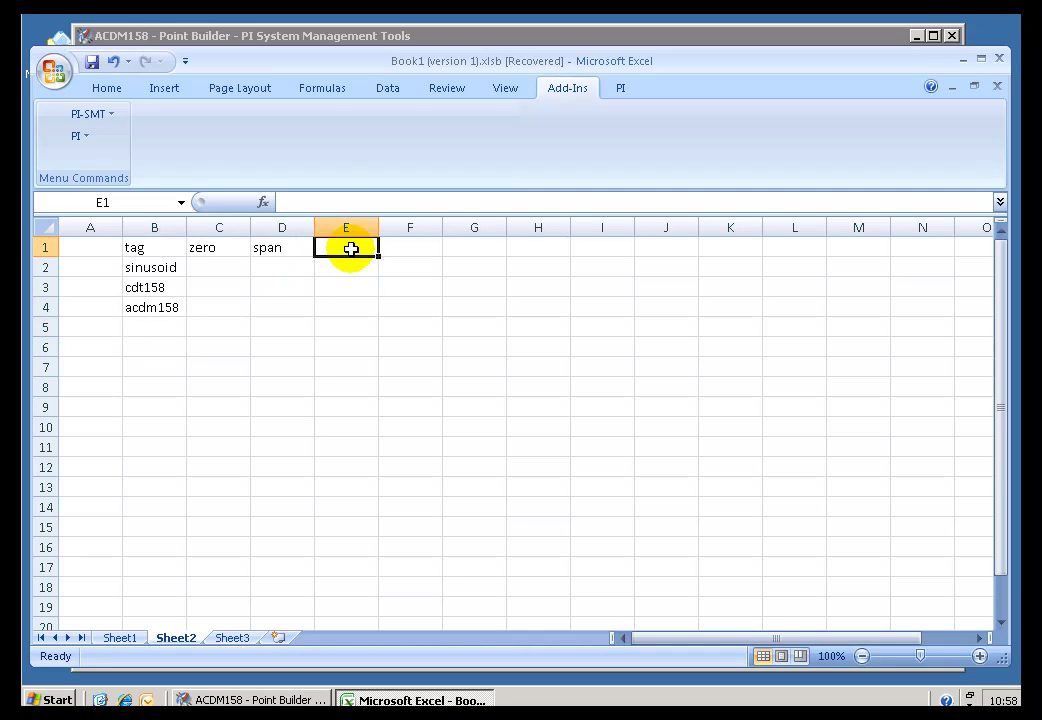
text(pio)
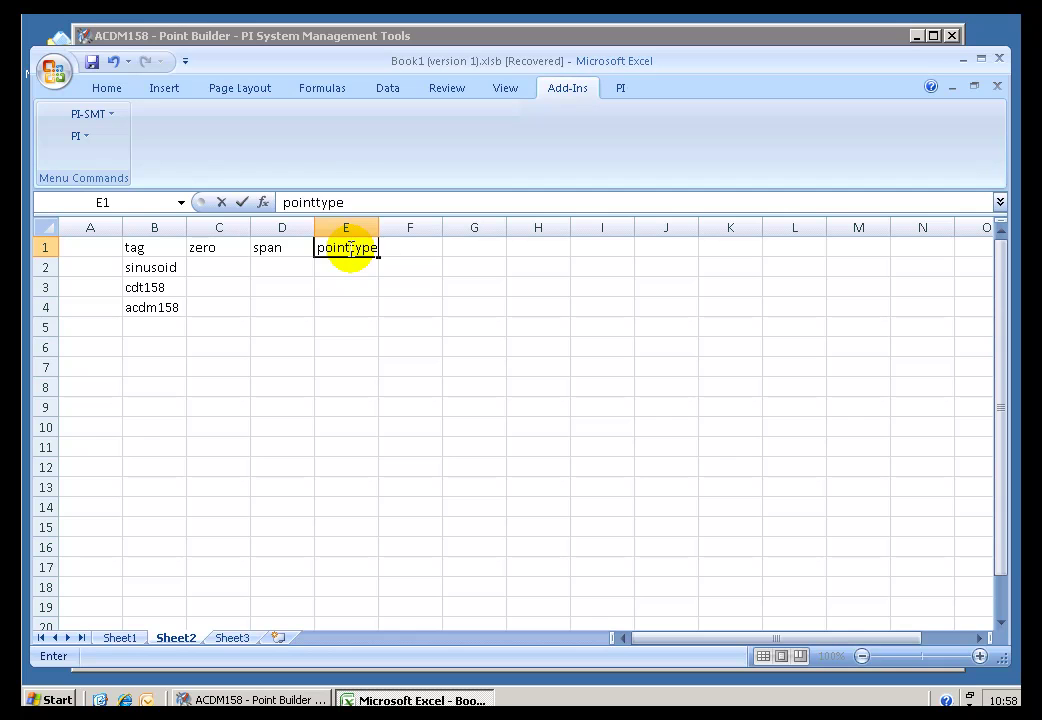
key(Return)
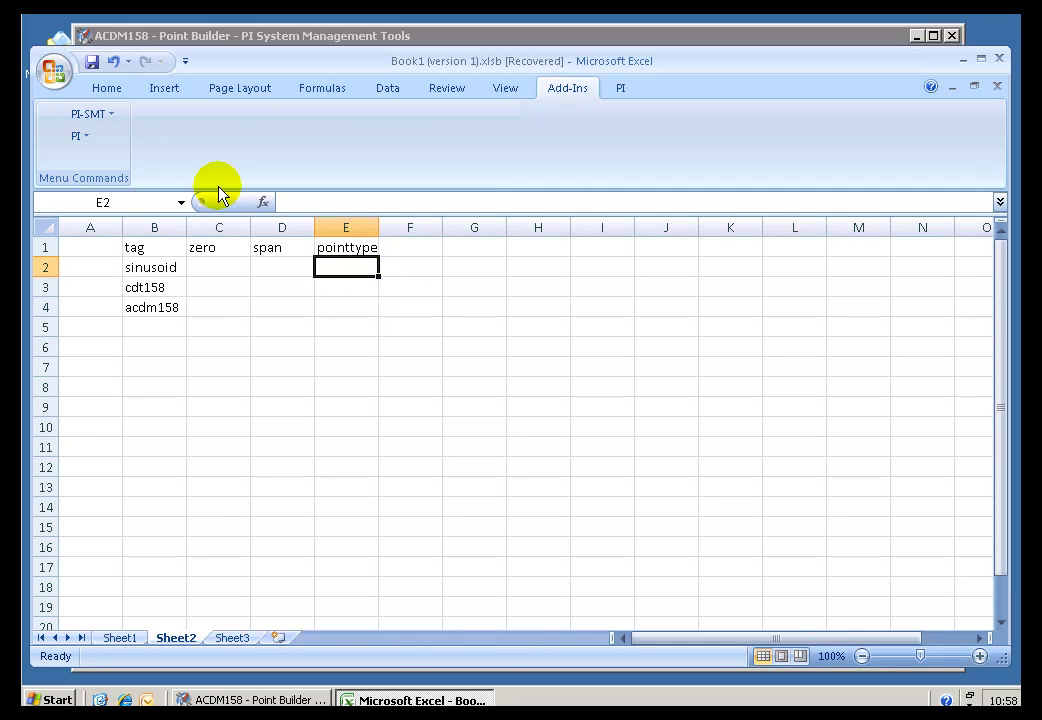
Import the tags and attributes on the spreadsheet from OSISOFT-TRNG for all listed tags and dismiss the message log
click(107, 114)
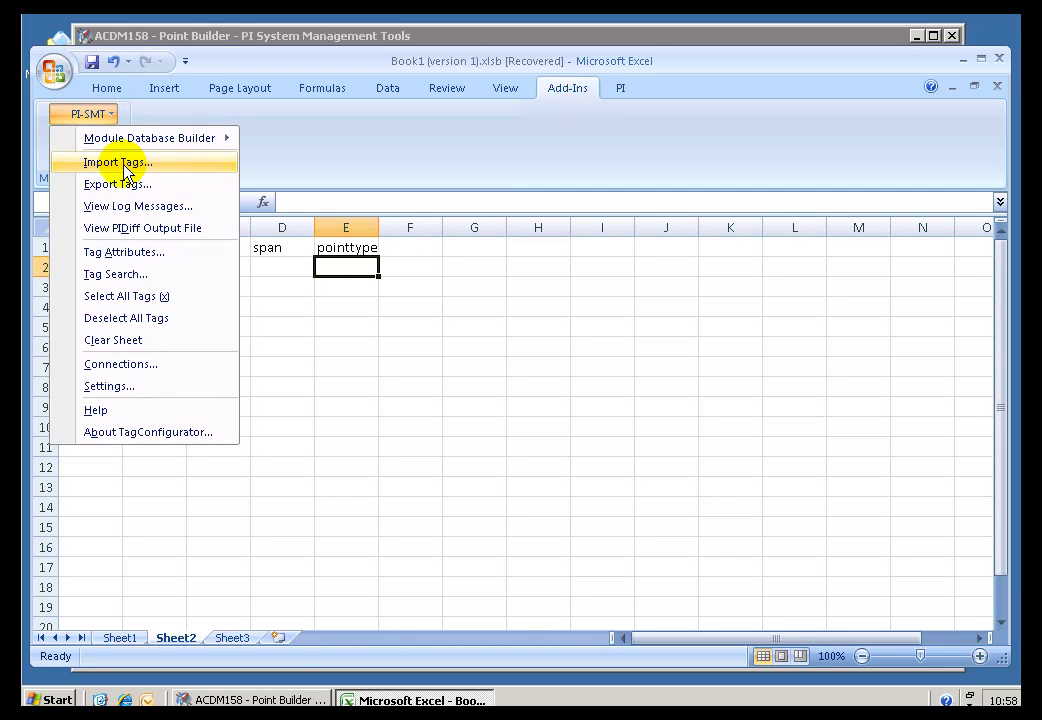
click(122, 165)
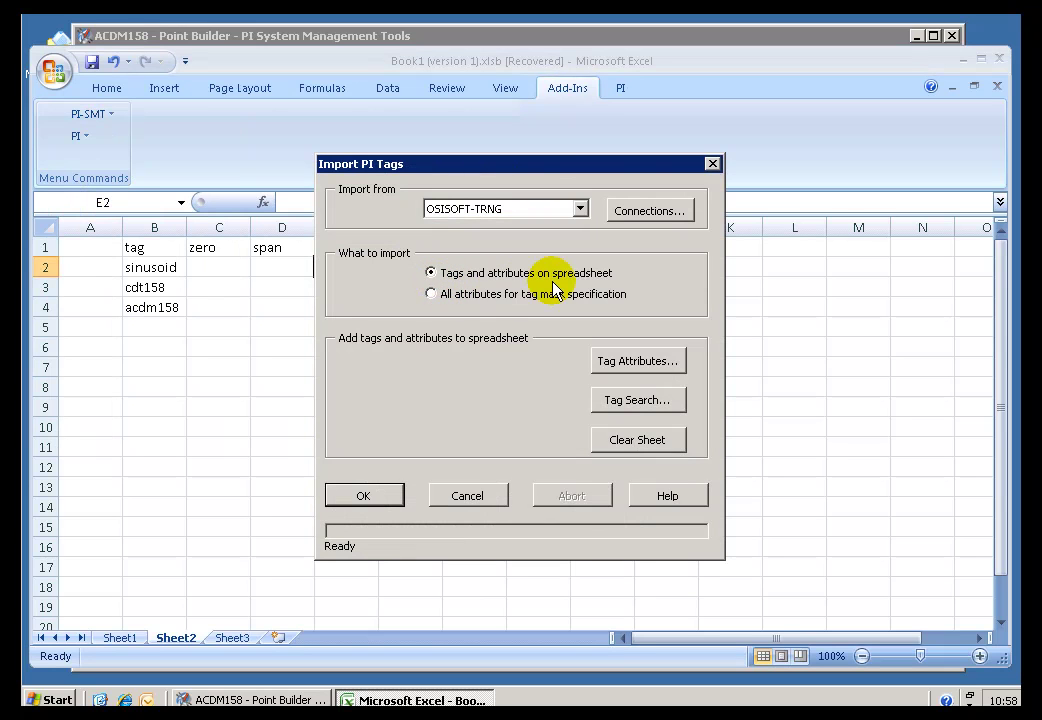
click(436, 296)
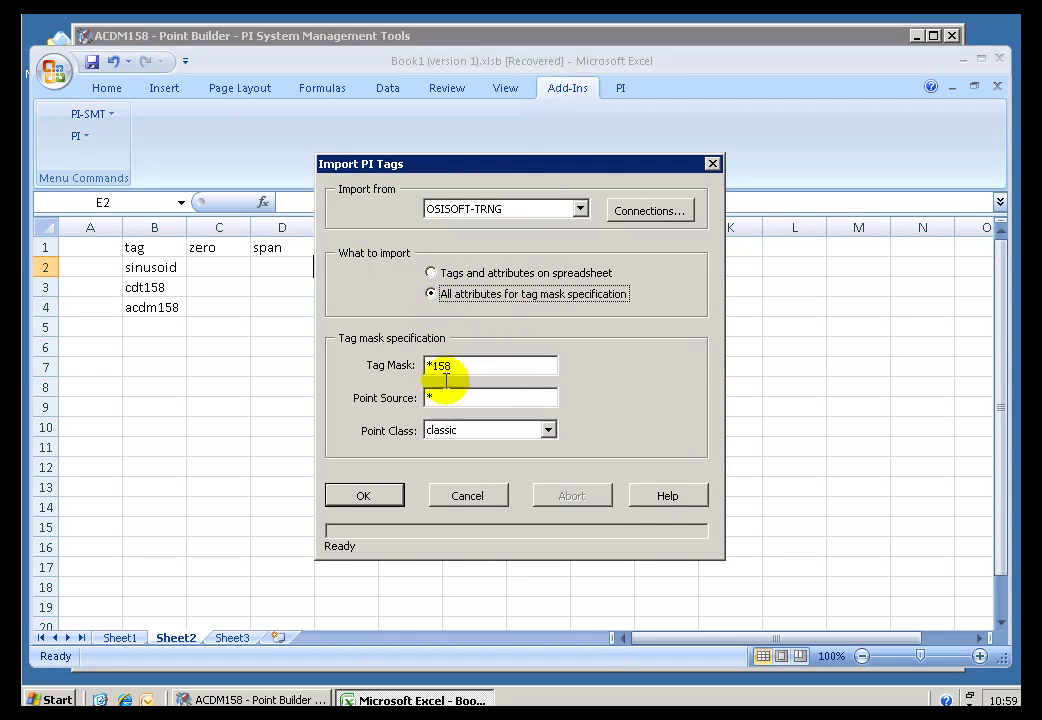
click(431, 273)
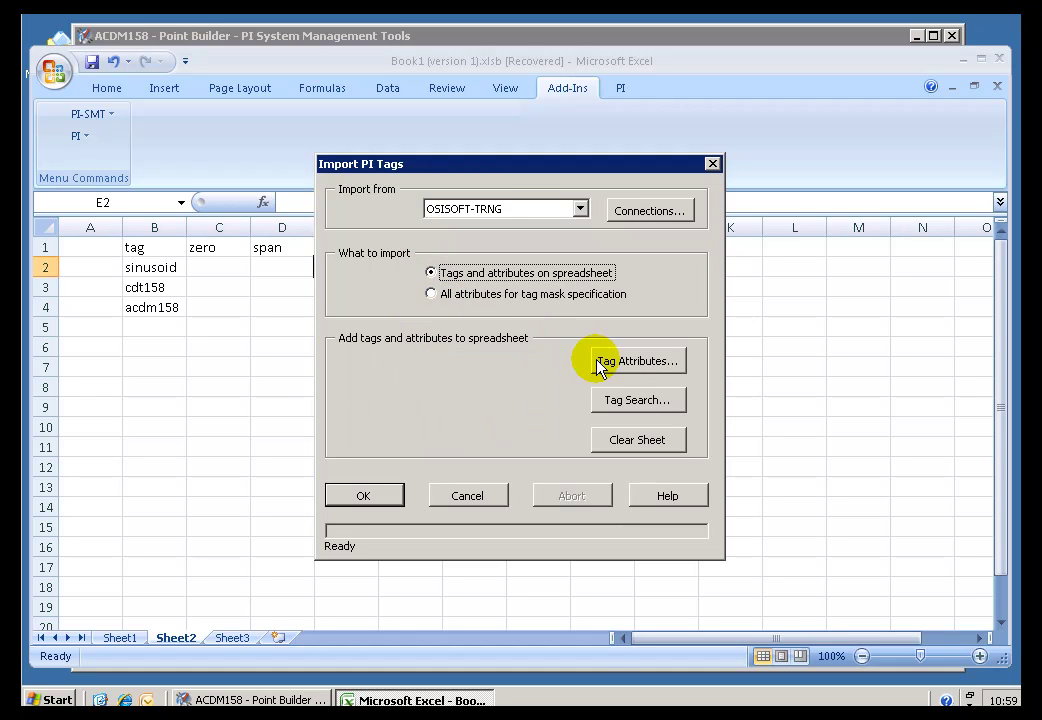
click(394, 495)
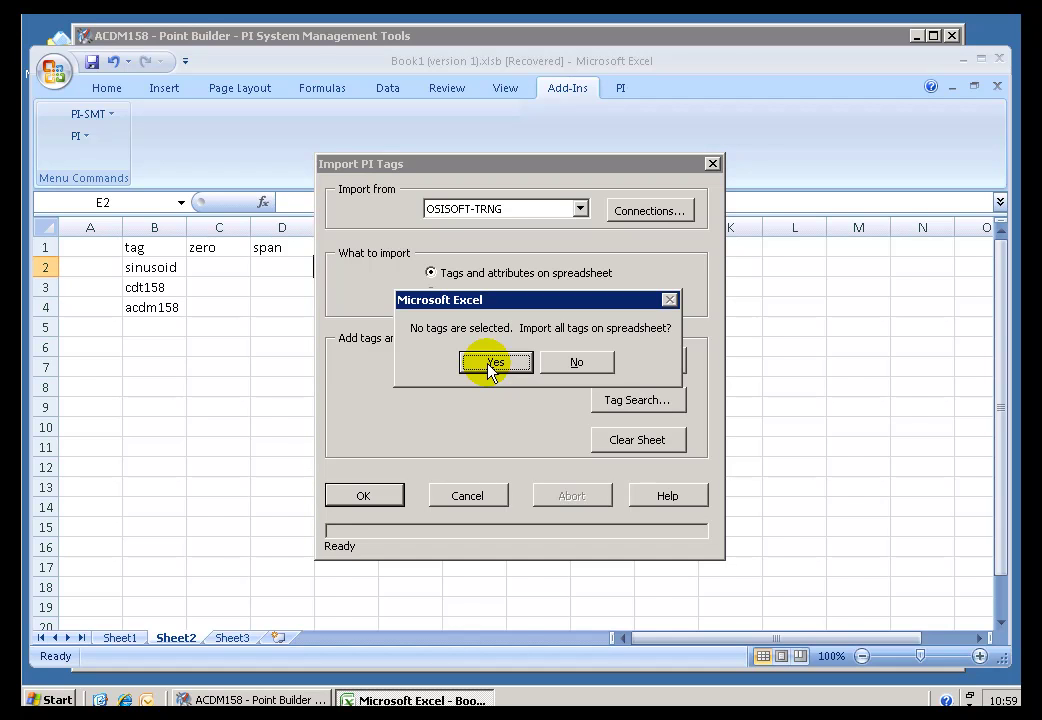
click(493, 362)
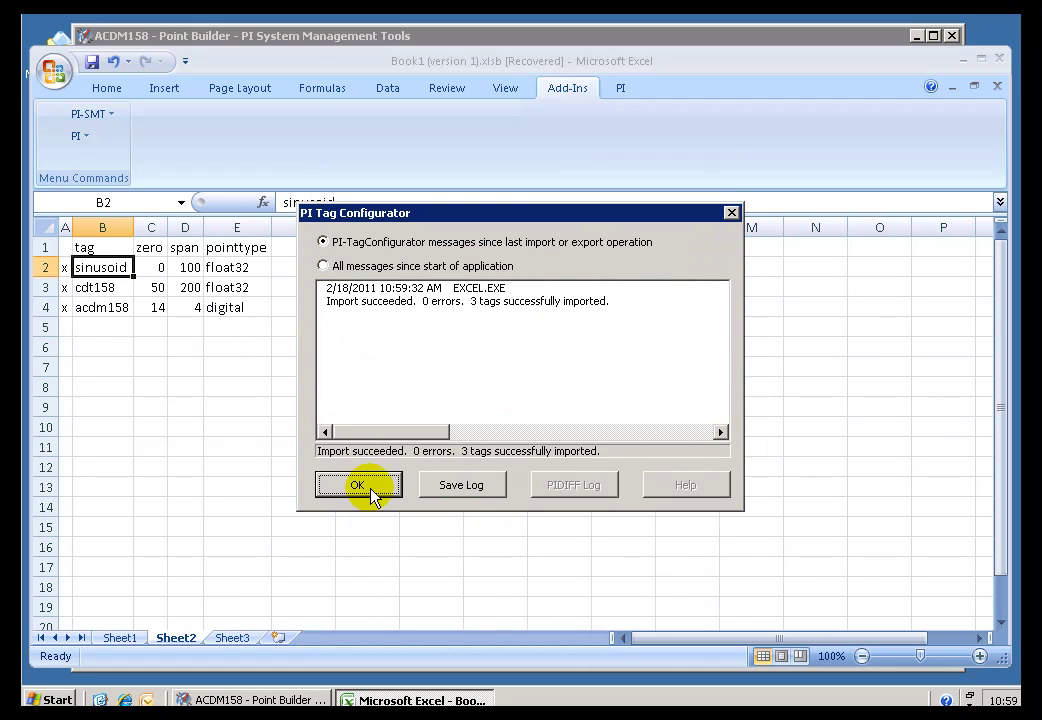
click(371, 490)
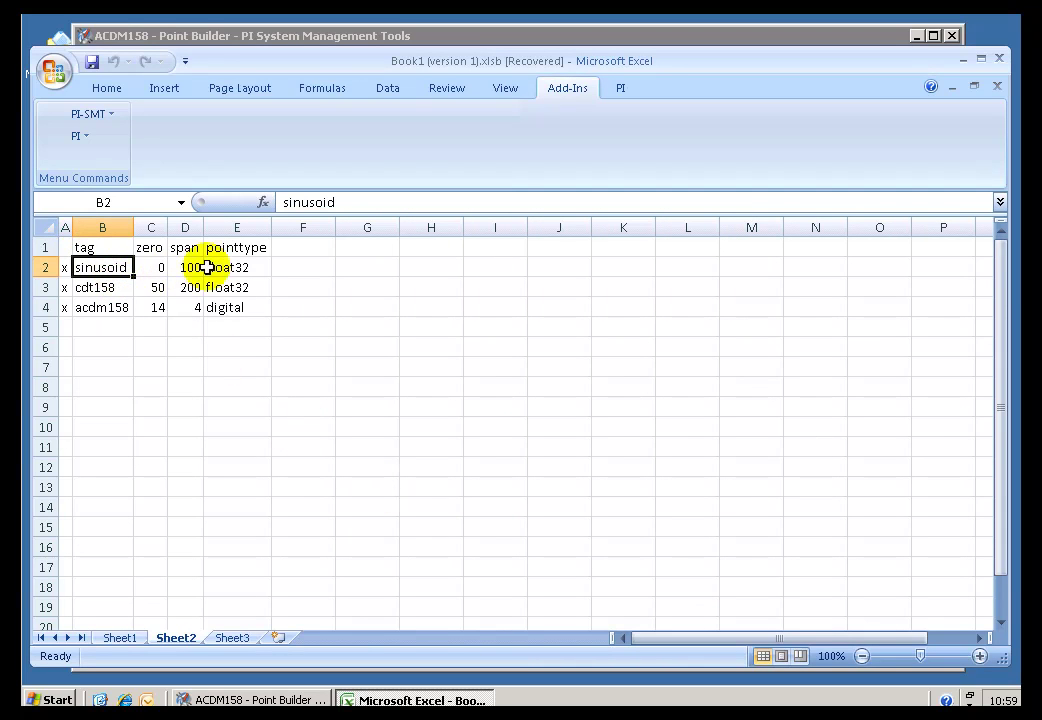
Add the attribute headings excdev in cell F1 and compdev in cell G1
click(313, 253)
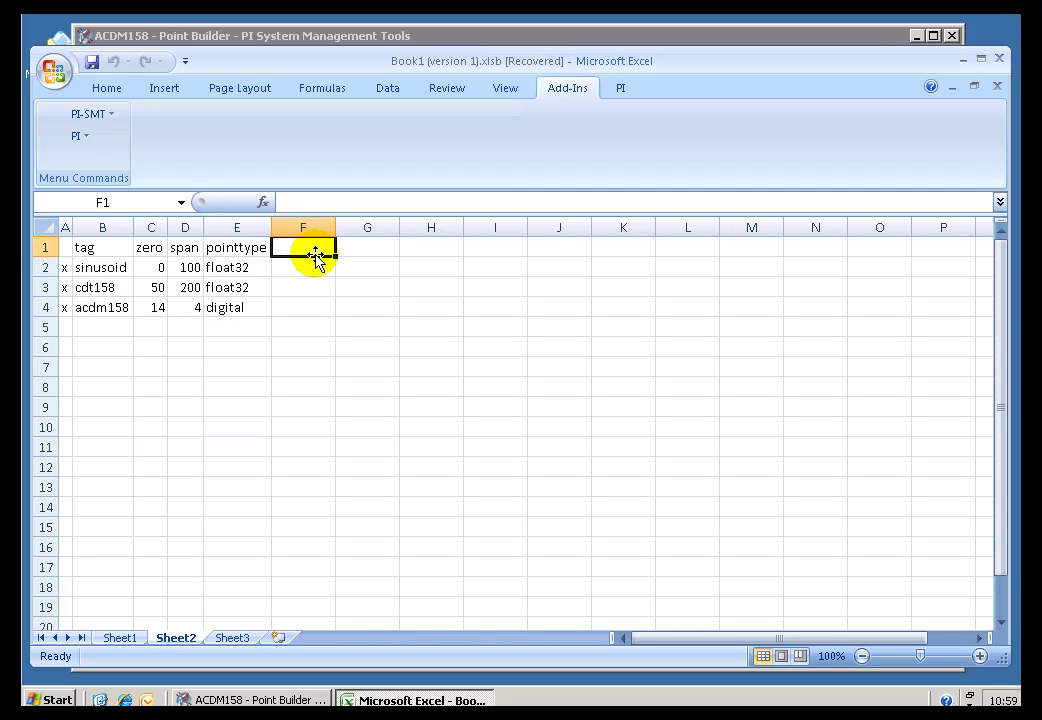
text(excdev)
key(Return)
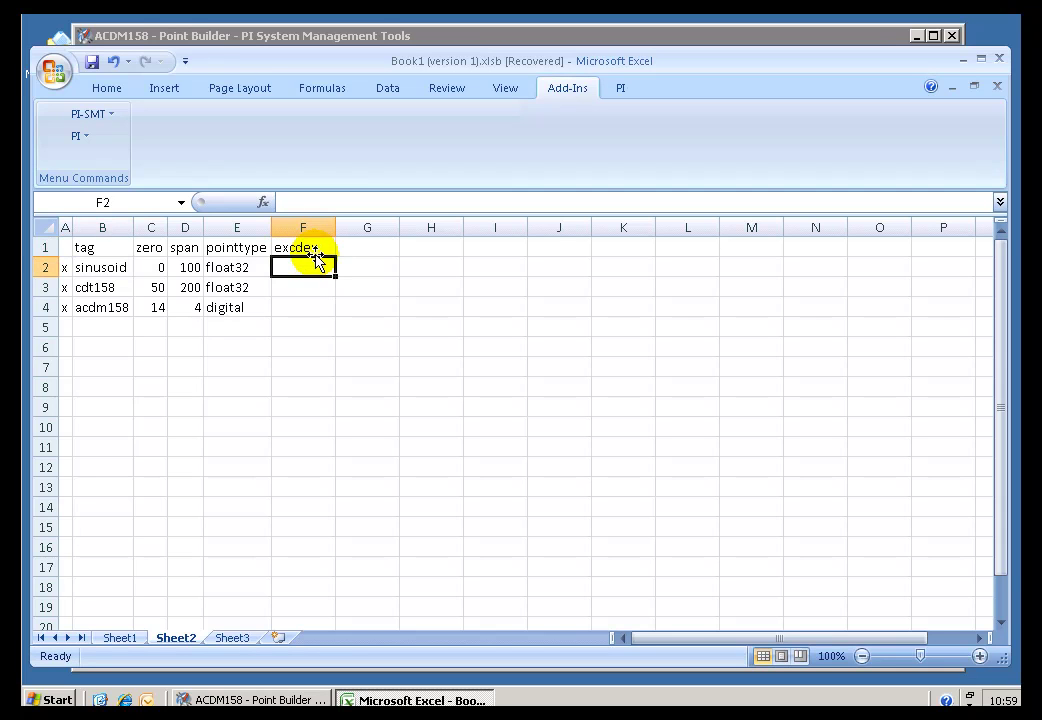
click(384, 245)
text(compdev)
key(Return)
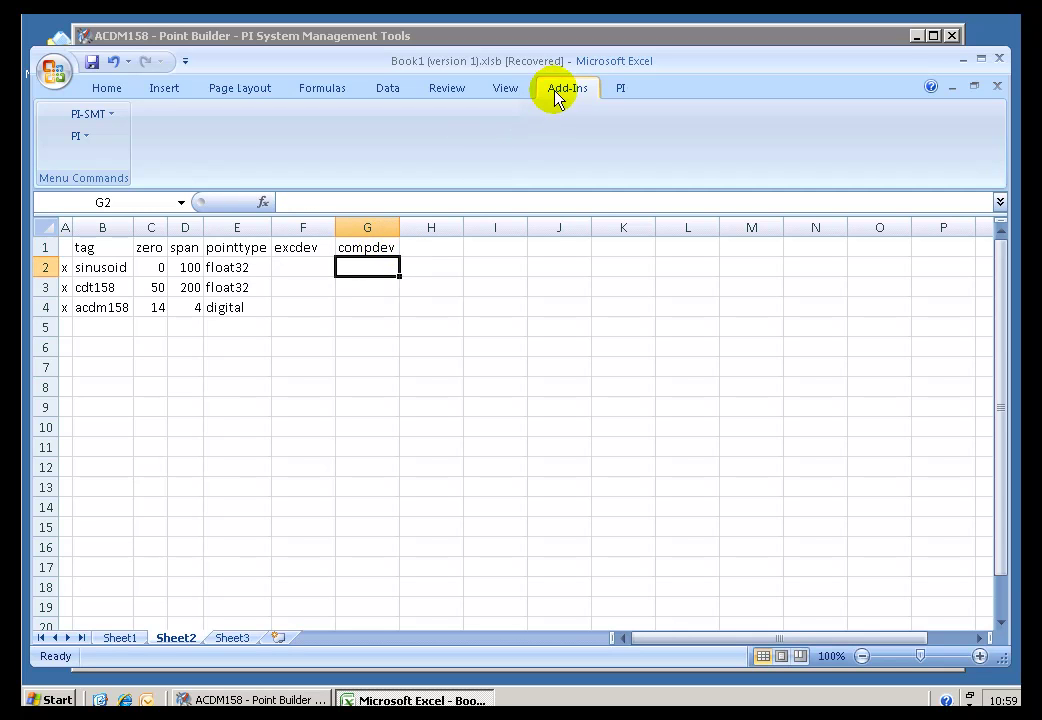
Import the spreadsheet's tags again from OSISOFT-TRNG to fill the excdev and compdev columns, and close the log
click(89, 114)
click(97, 168)
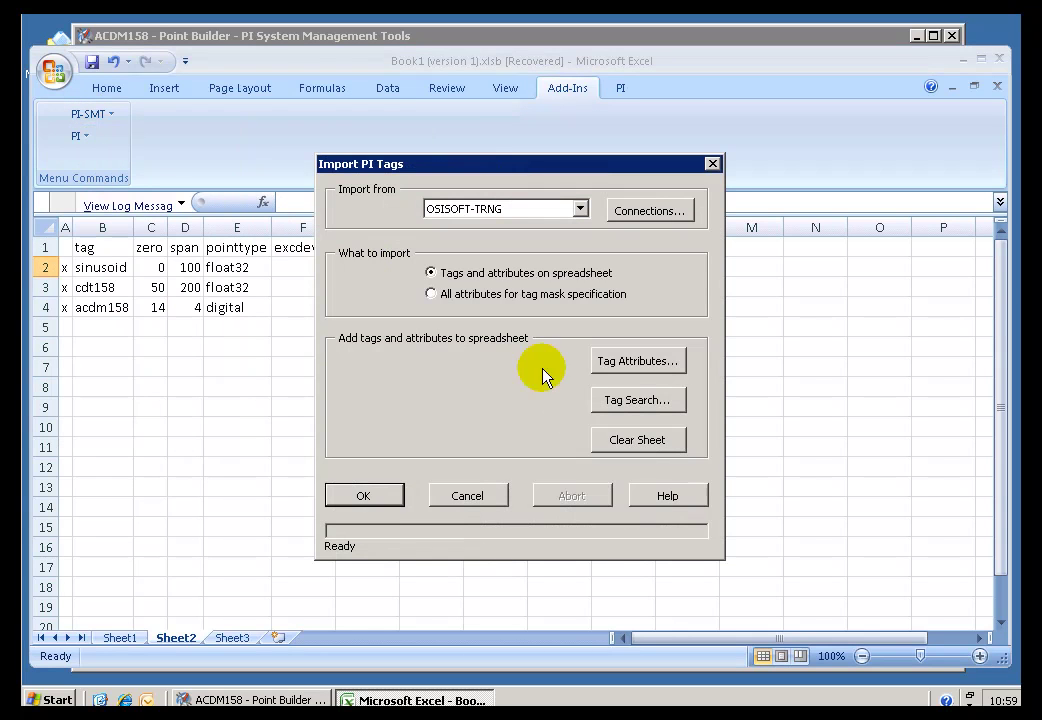
click(364, 494)
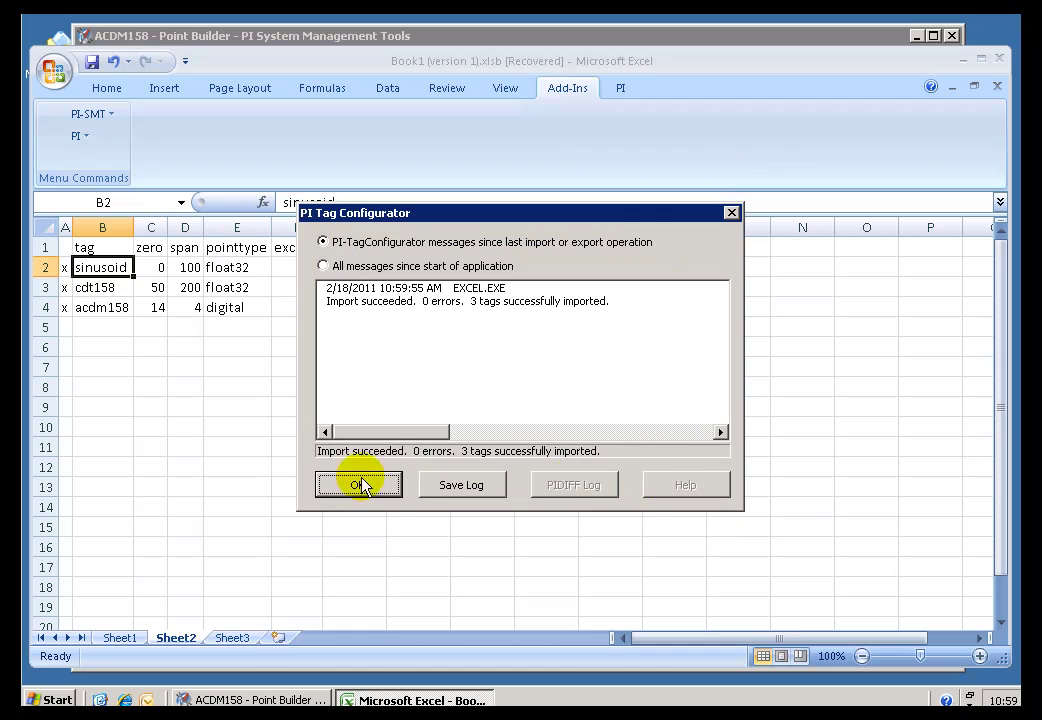
click(356, 484)
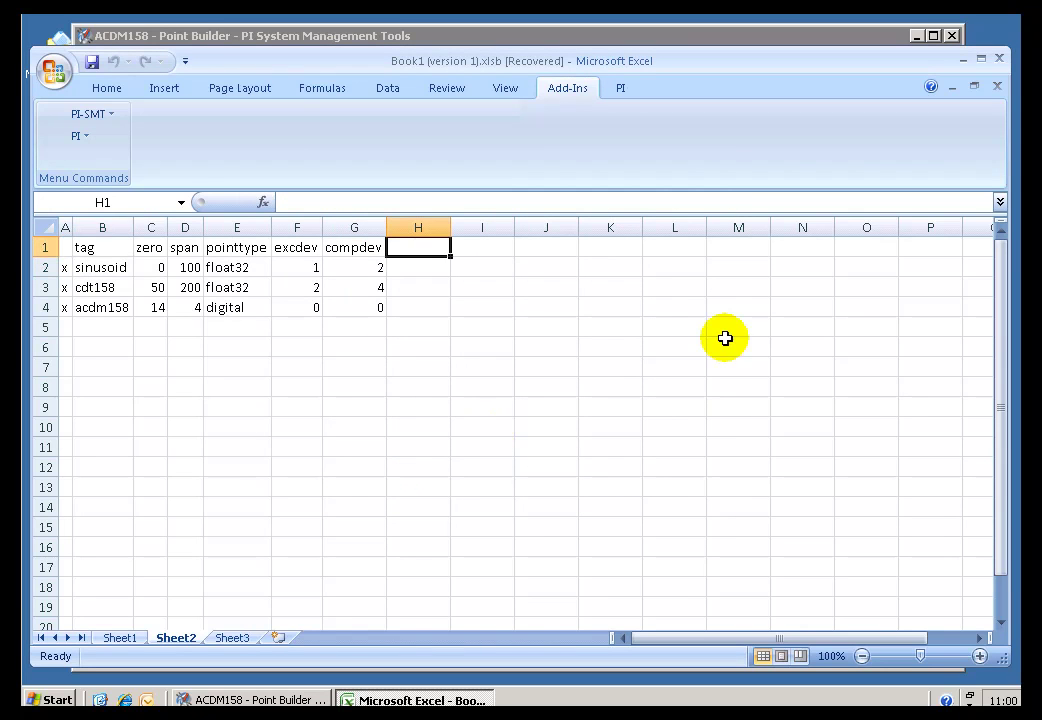
Open Tag Attributes for cell H1 and select the descriptor attribute of the classic point class
click(360, 249)
click(413, 253)
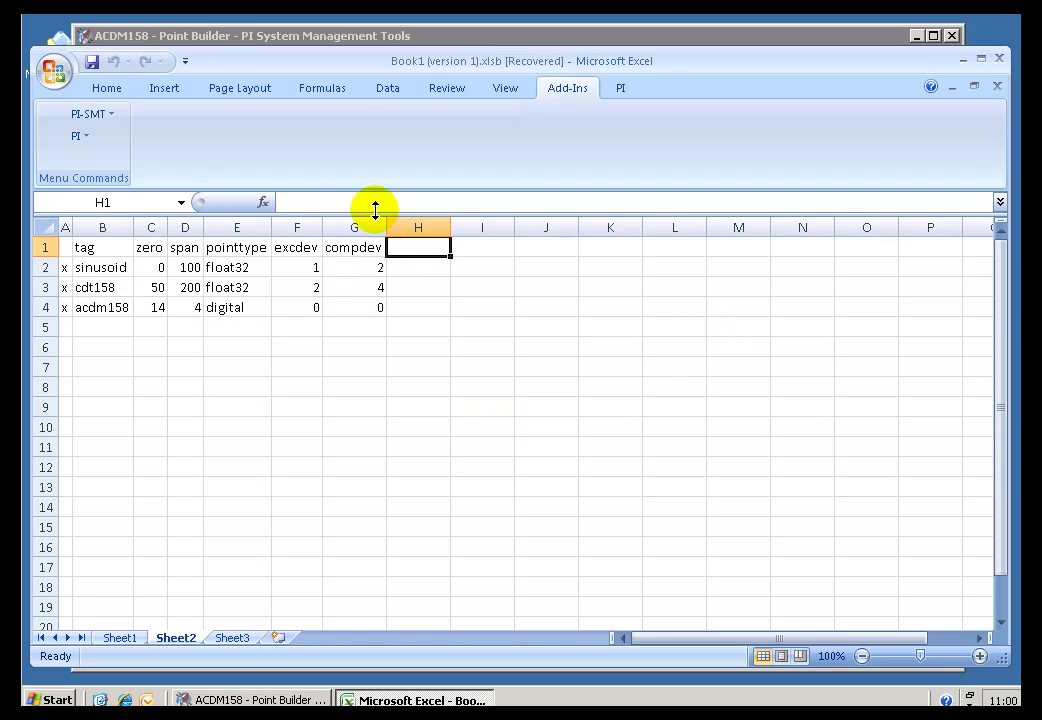
click(109, 118)
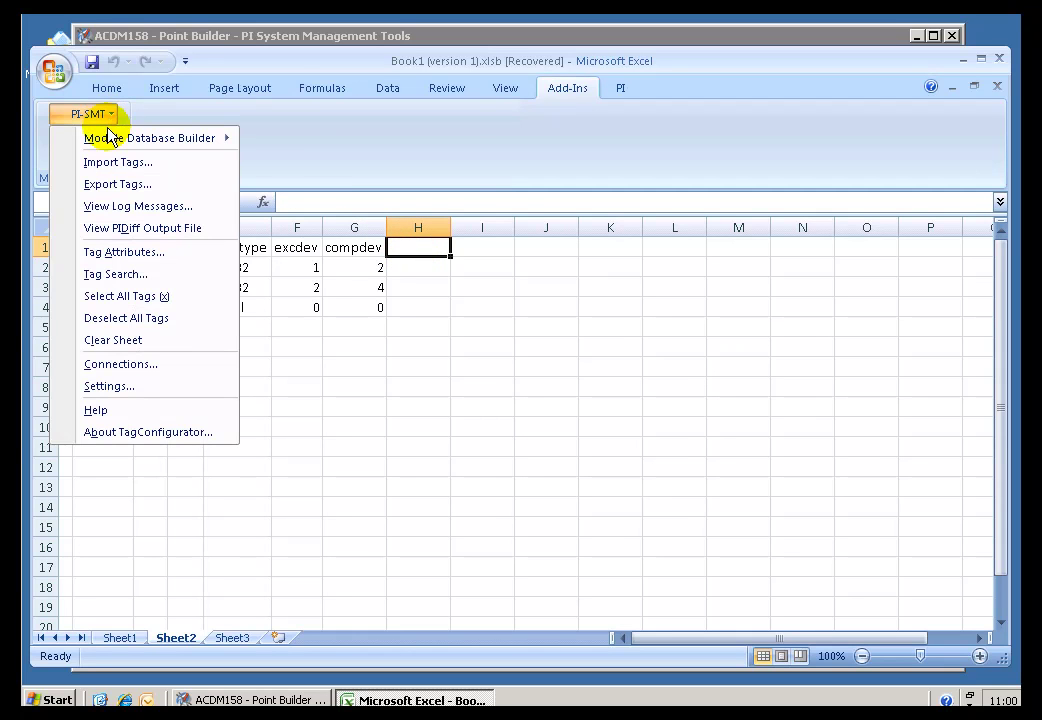
click(145, 256)
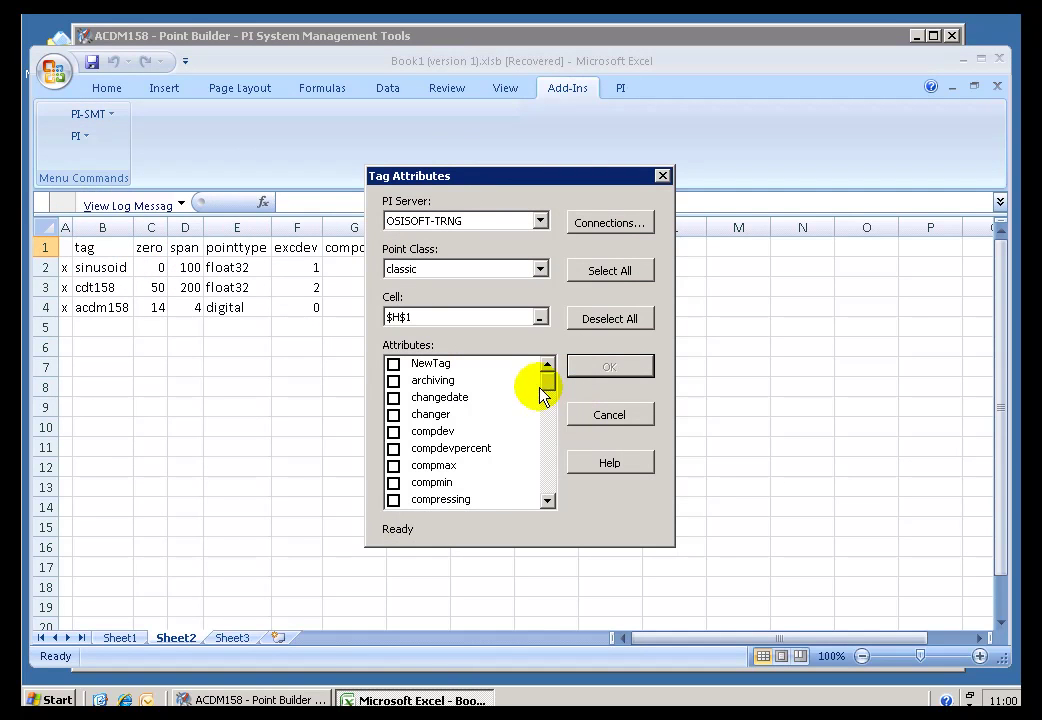
click(551, 463)
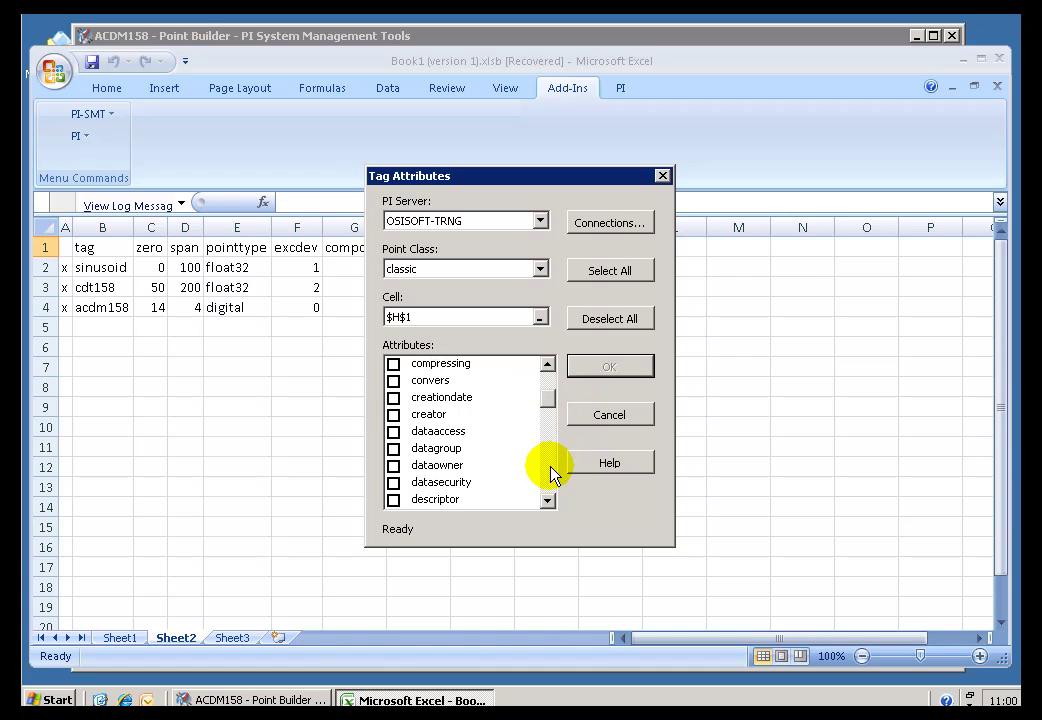
click(550, 467)
click(393, 363)
drag(548, 418, 549, 462)
click(394, 400)
click(549, 408)
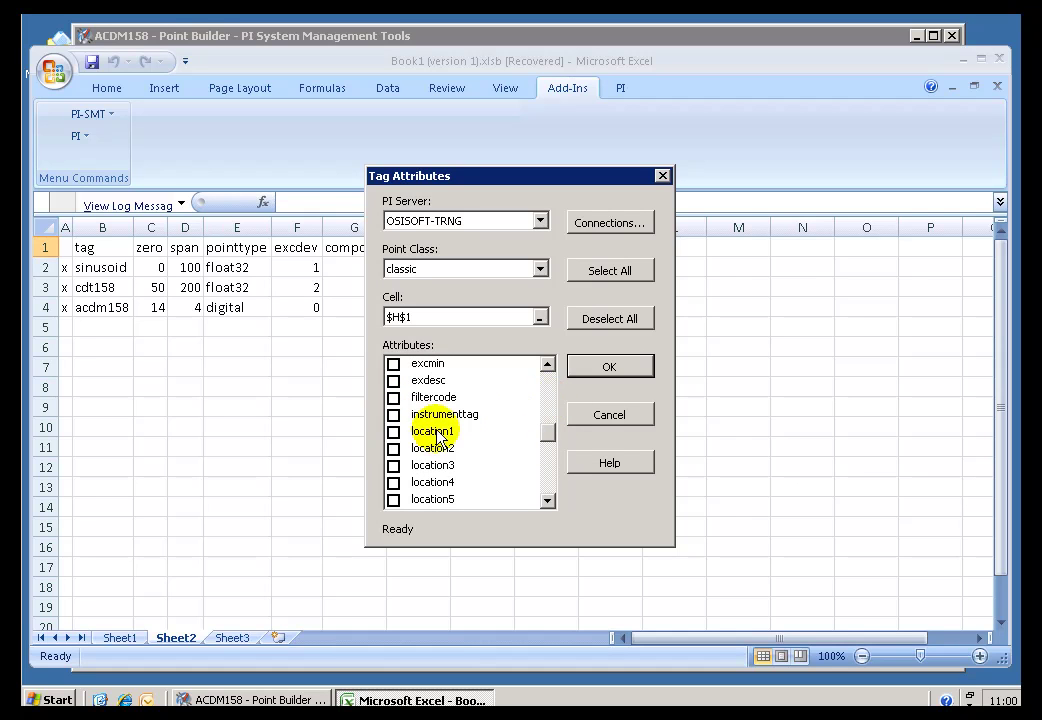
Select location2, location4, location5 and pointsource as well, and insert the chosen attributes as headings starting at H1
click(393, 448)
click(393, 482)
click(393, 499)
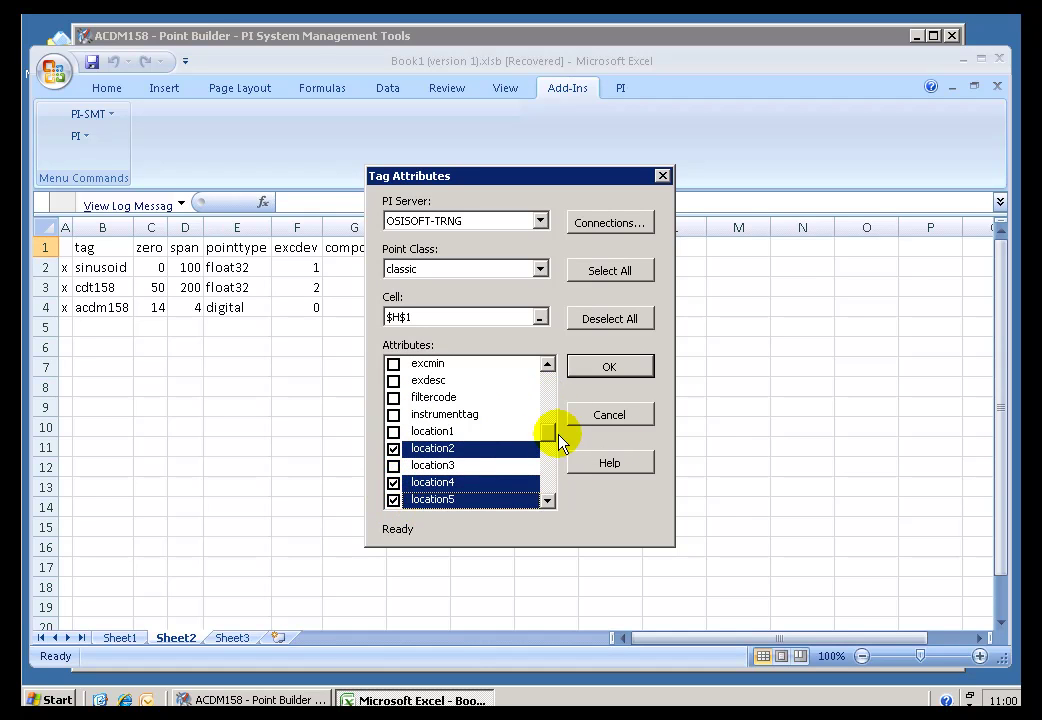
click(549, 449)
drag(524, 175, 735, 290)
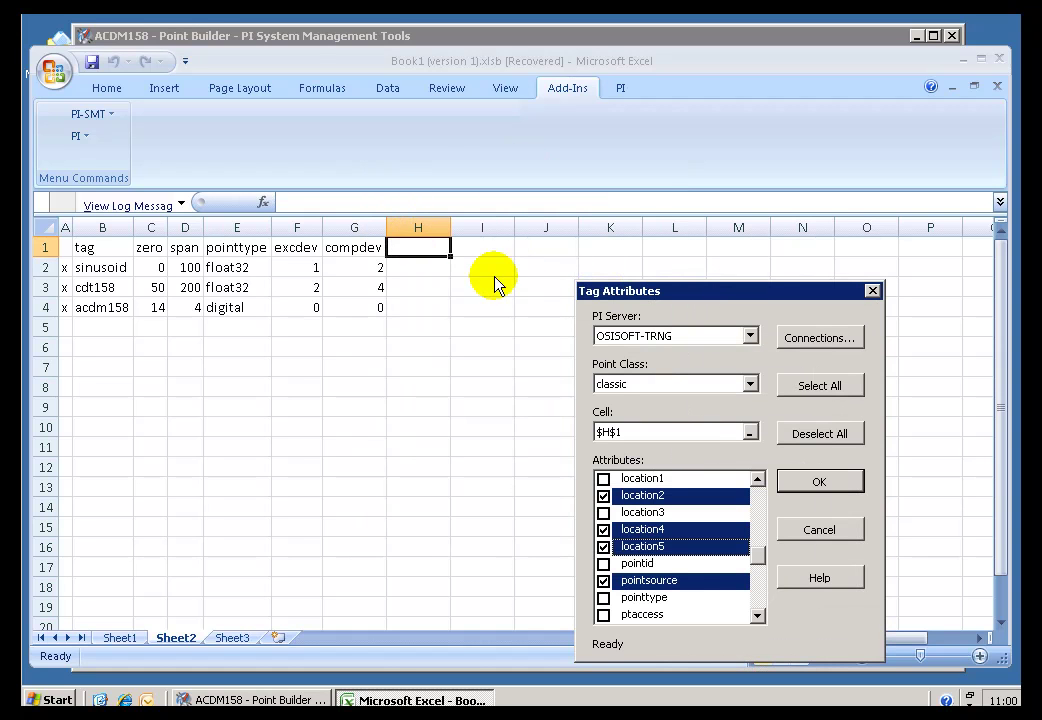
mouse_move(760, 562)
mouse_down()
mouse_move(758, 572)
mouse_move(760, 545)
mouse_move(760, 557)
mouse_up()
click(806, 481)
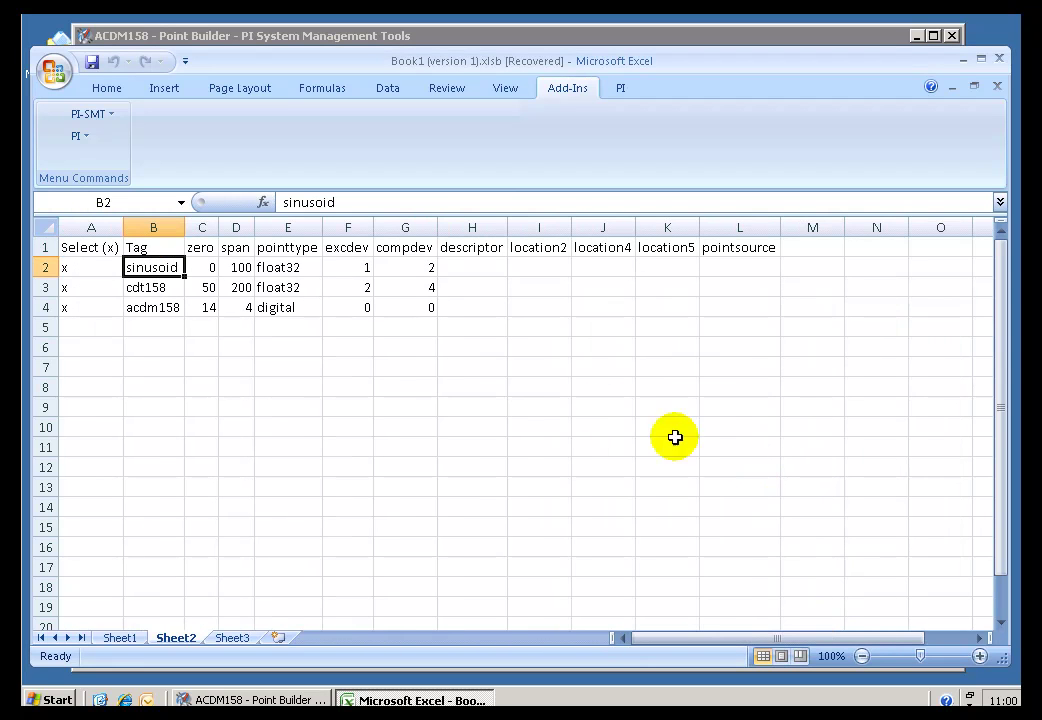
Import the spreadsheet's tags from OSISOFT-TRNG to fill the descriptor, location2, location4, location5 and pointsource columns, and close the log
click(476, 248)
click(533, 247)
click(610, 250)
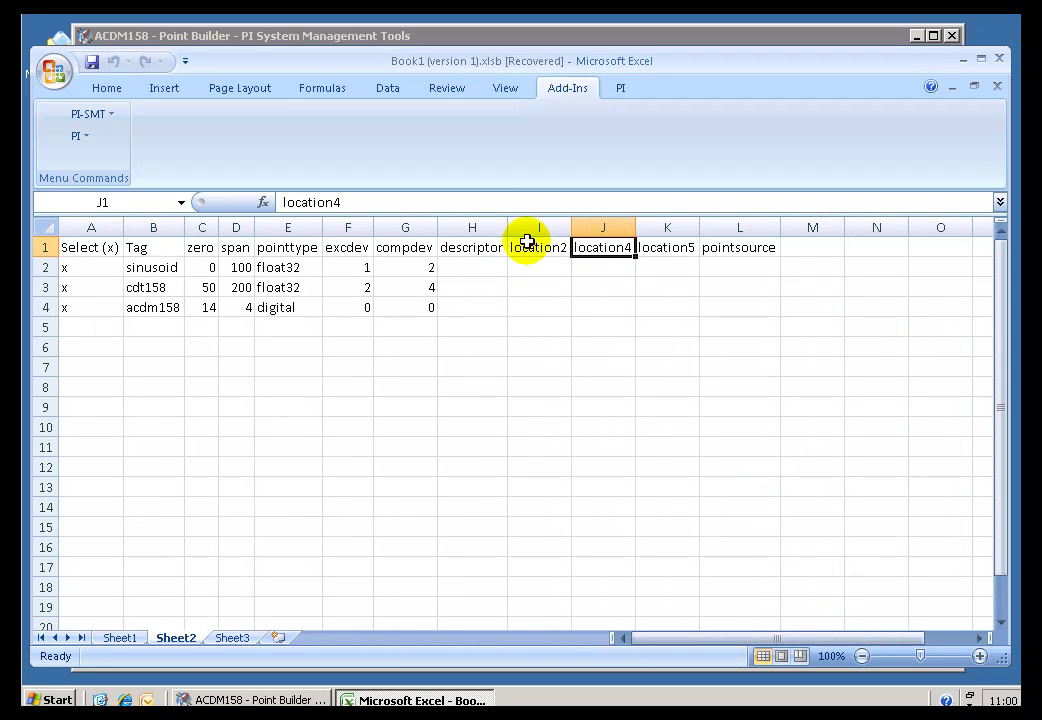
click(740, 247)
click(460, 270)
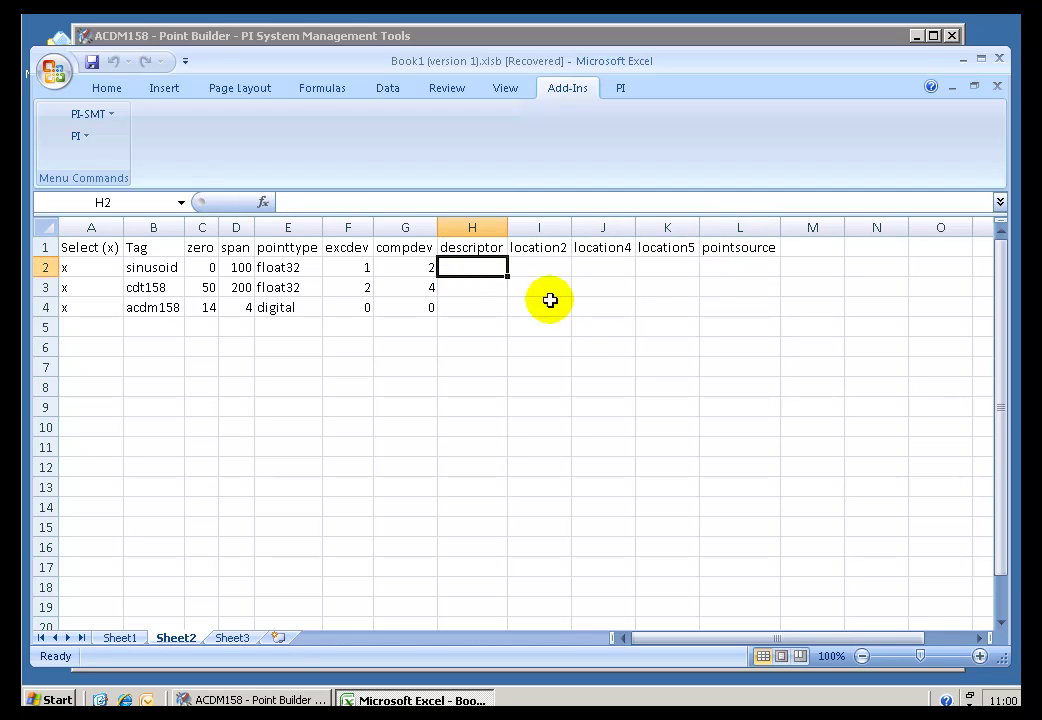
click(98, 115)
click(111, 162)
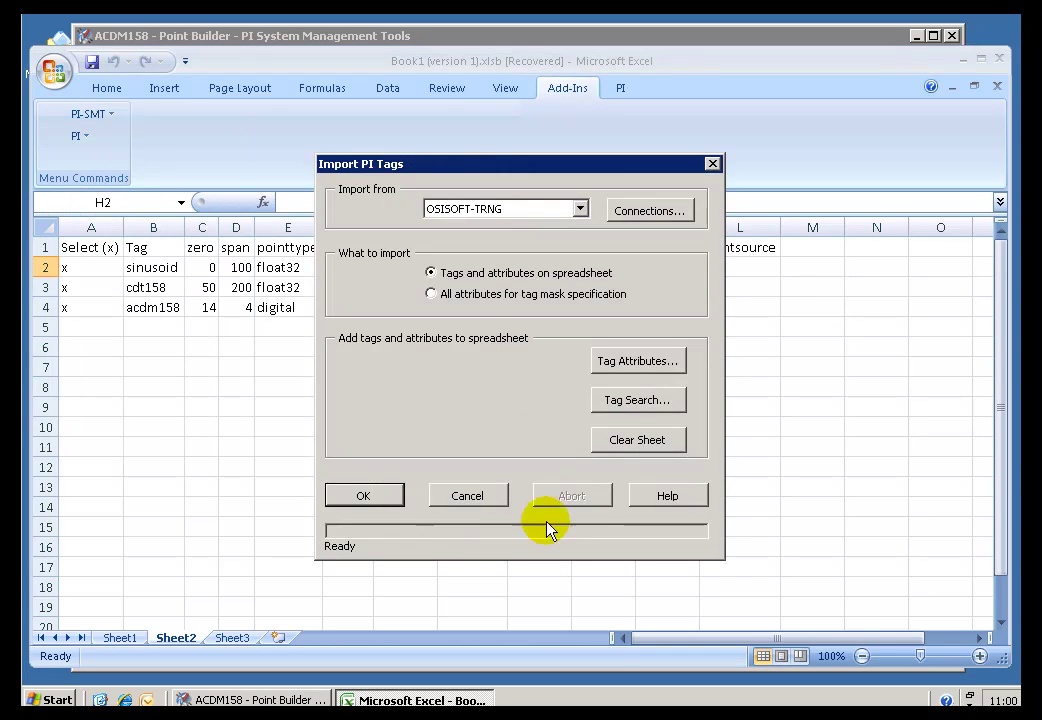
click(385, 496)
click(398, 483)
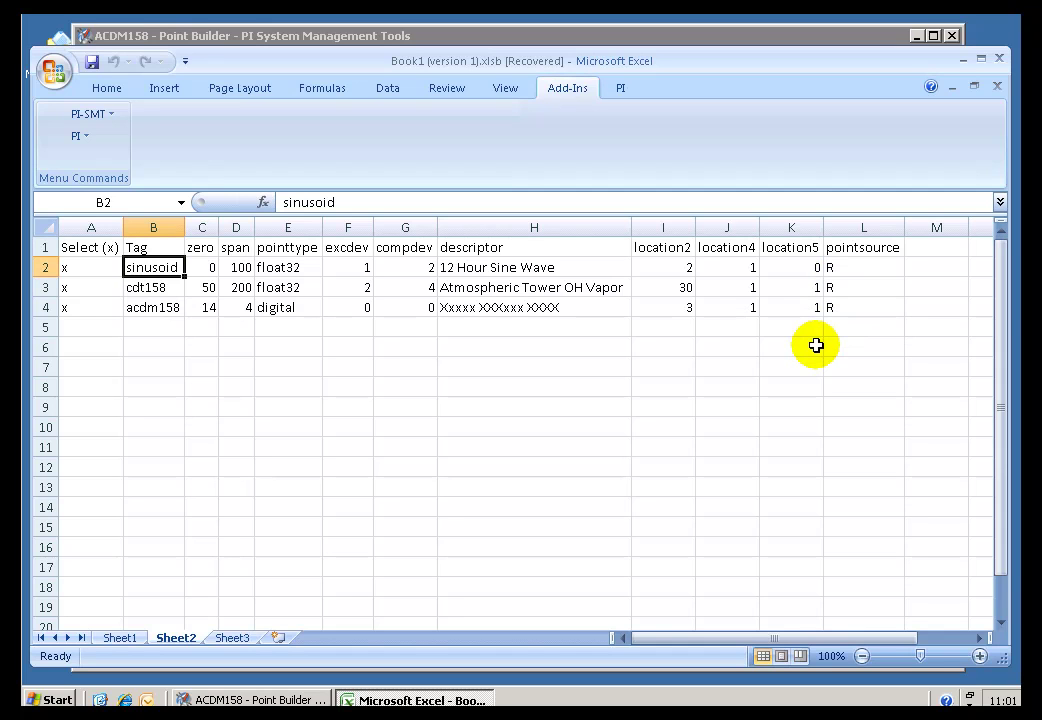
Move the zero, span, pointtype, excdev and compdev headings out of row 1 to row 7, starting at C7
click(203, 247)
key(shift+Right)
key(shift+Right)
key(shift+Right)
key(shift+Right)
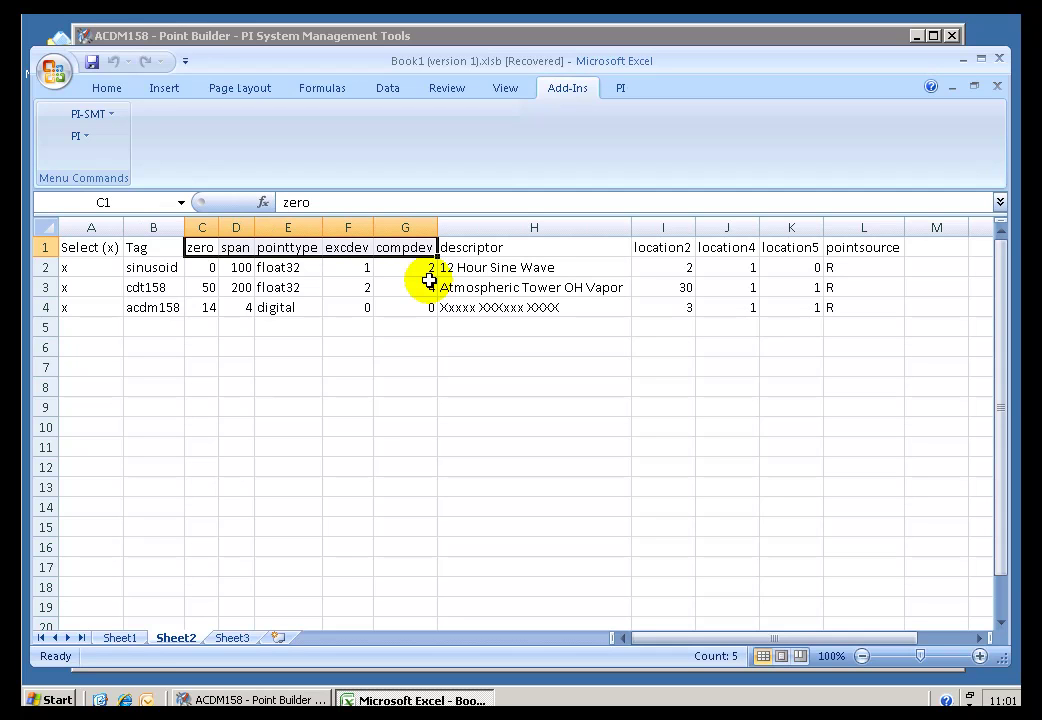
key(ctrl+c)
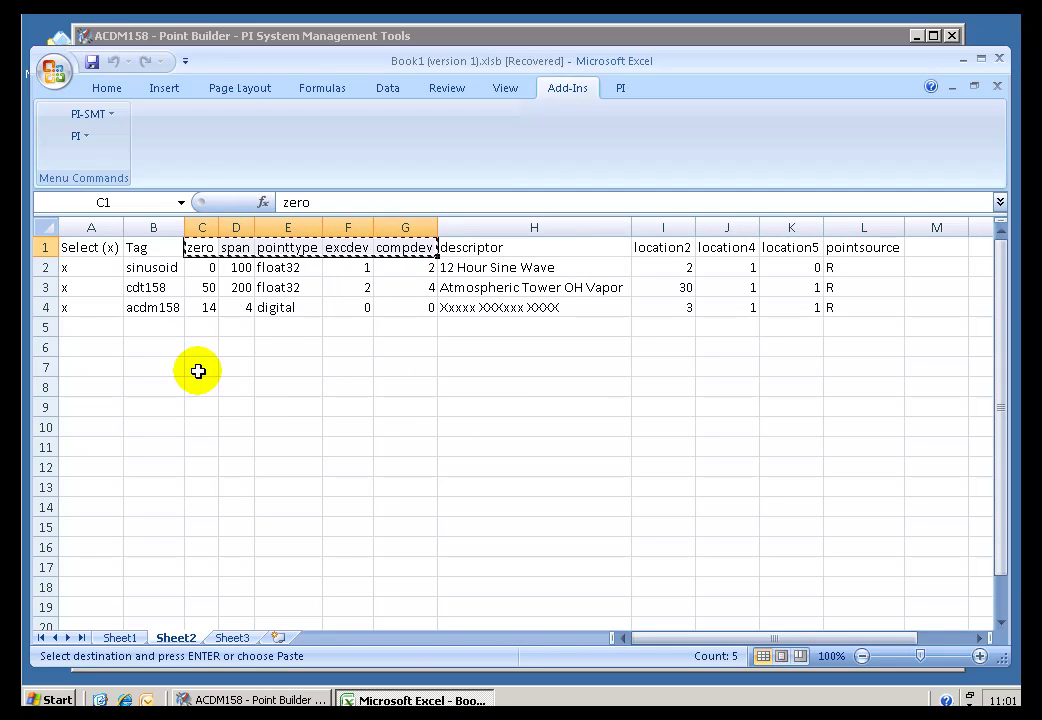
click(198, 371)
key(Return)
Move the descriptor, location2, location4, location5 and pointsource headings to row 1, starting at C1
click(647, 249)
click(526, 247)
shift+click(843, 249)
key(ctrl+c)
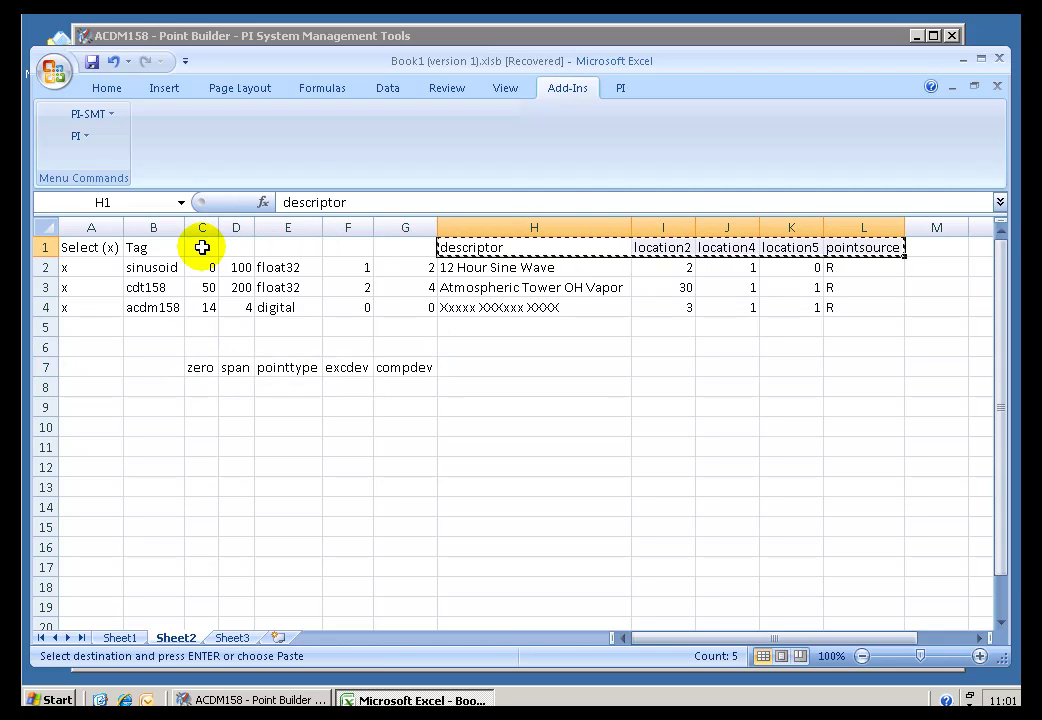
click(202, 247)
key(Return)
Move the zero, span, pointtype, excdev and compdev headings from row 7 to row 1, starting at H1
drag(200, 368, 388, 370)
key(ctrl+c)
click(474, 248)
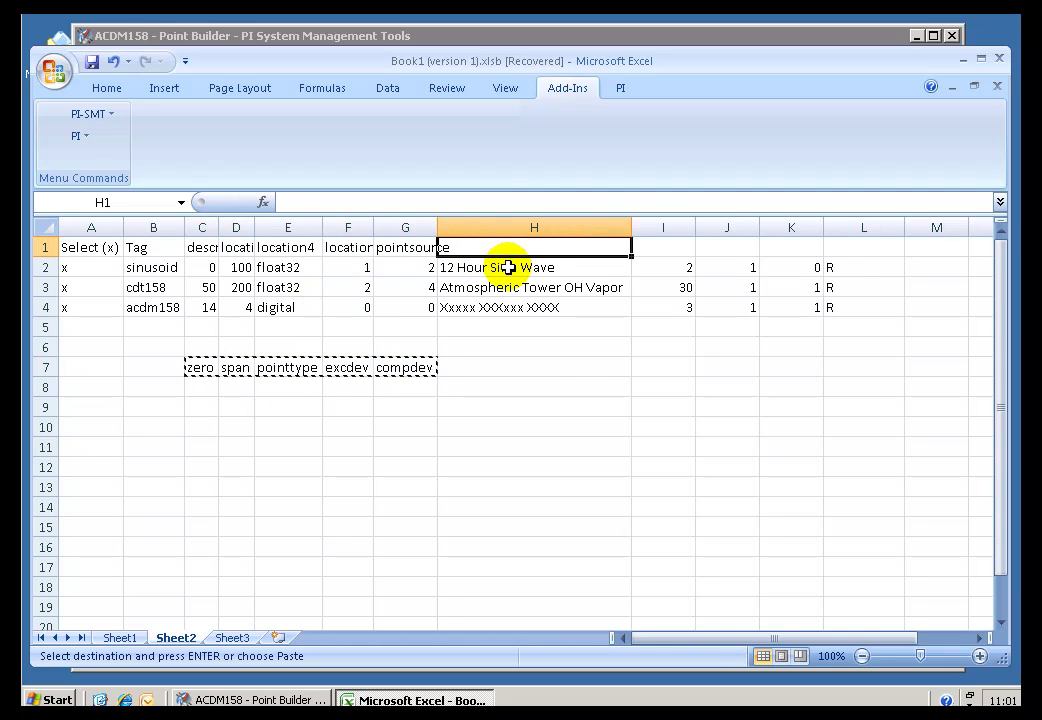
key(Return)
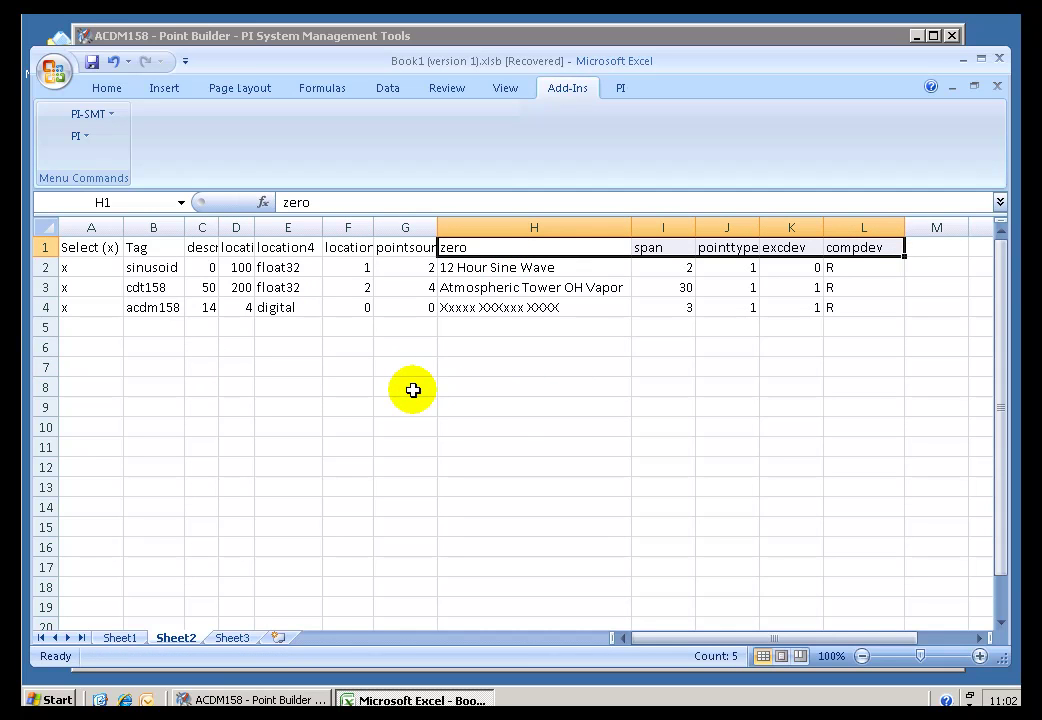
Import the spreadsheet's tags again so the values follow the rearranged headings, and close the log
click(100, 119)
click(112, 165)
click(385, 494)
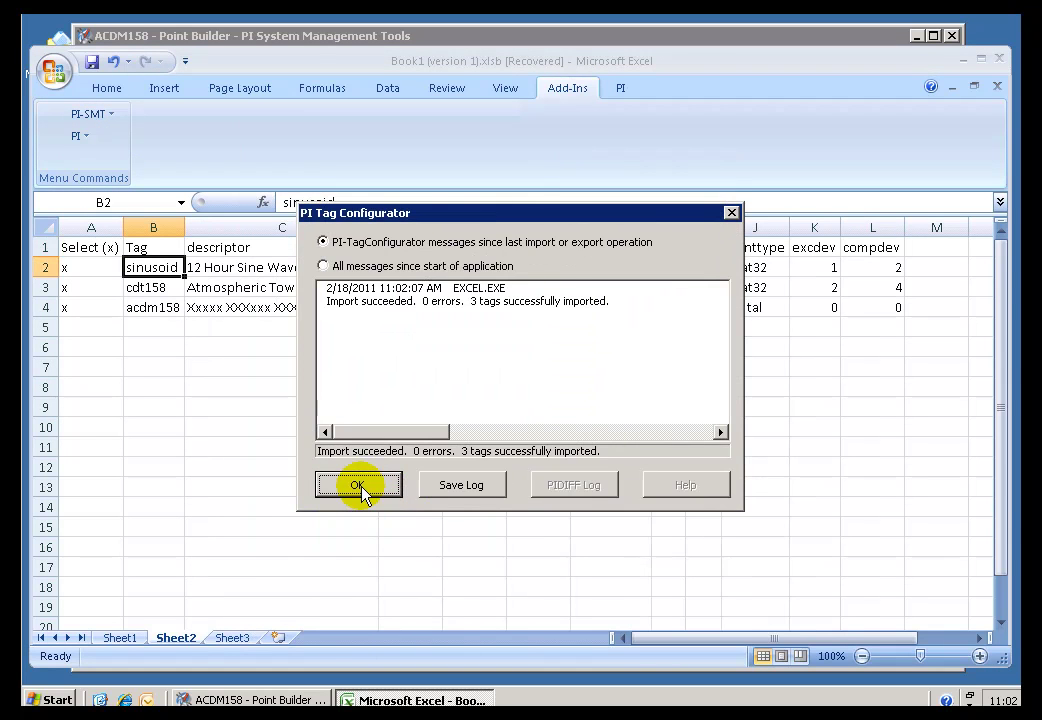
click(364, 487)
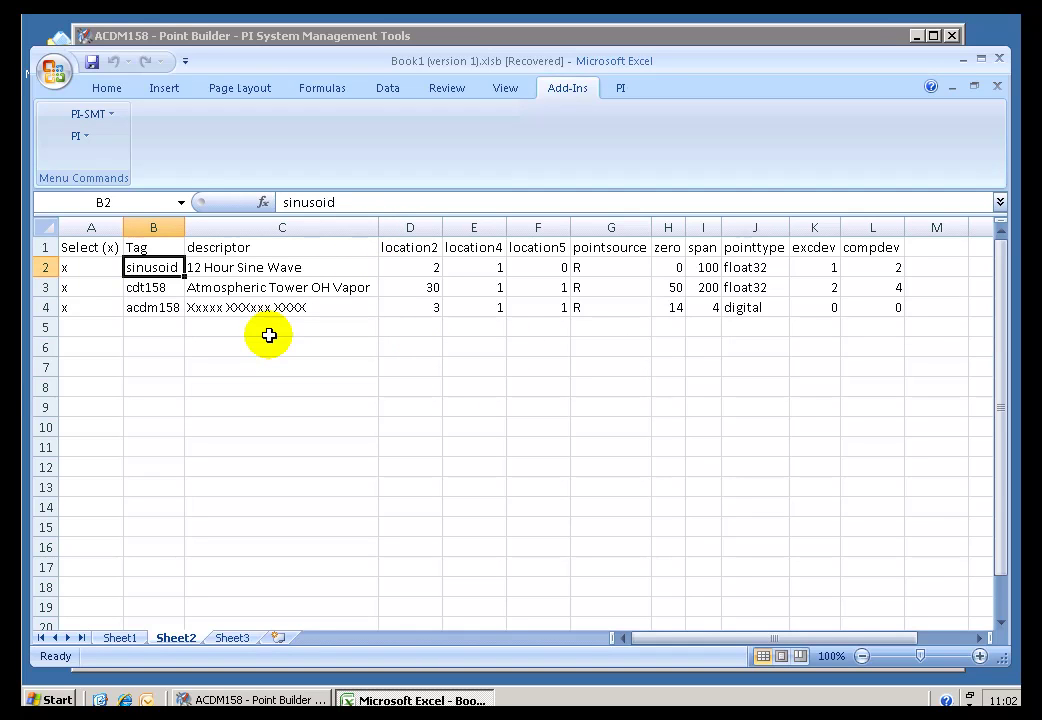
click(158, 252)
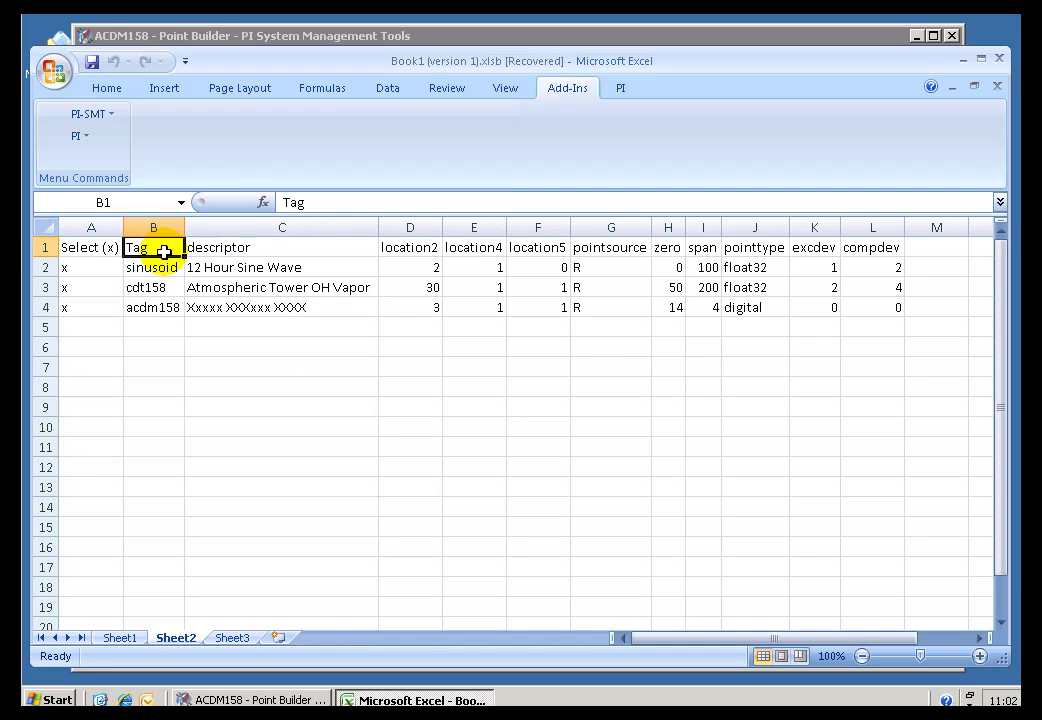
click(207, 246)
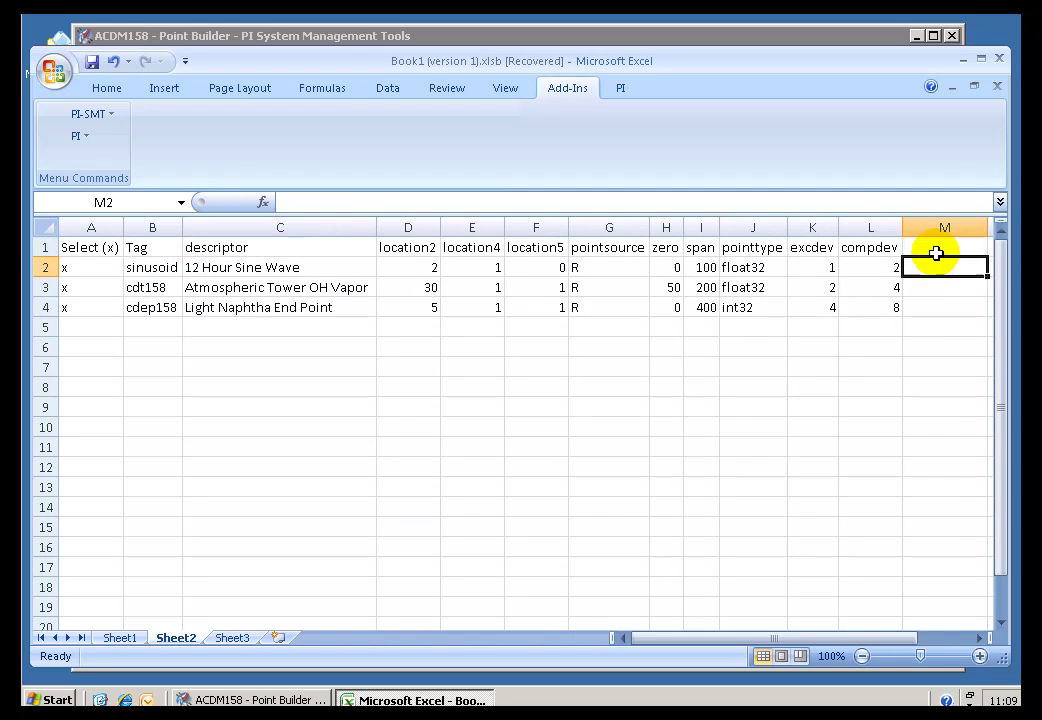
Insert the displaydigits attribute as a heading in cell M1 using Tag Attributes
click(932, 248)
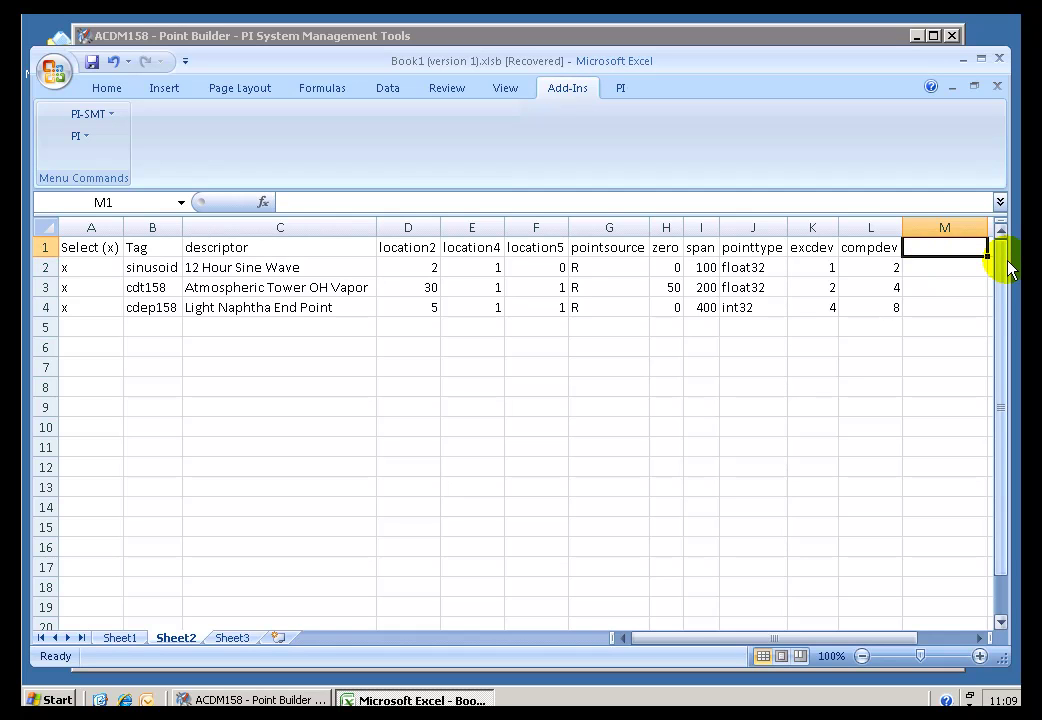
click(932, 266)
click(936, 246)
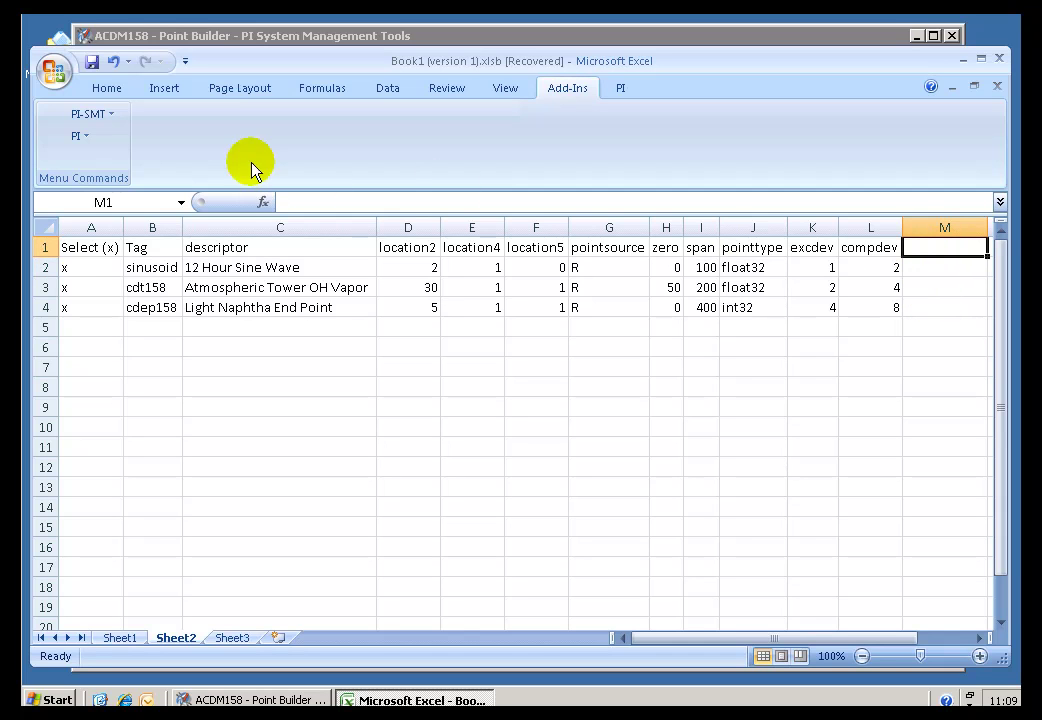
click(100, 118)
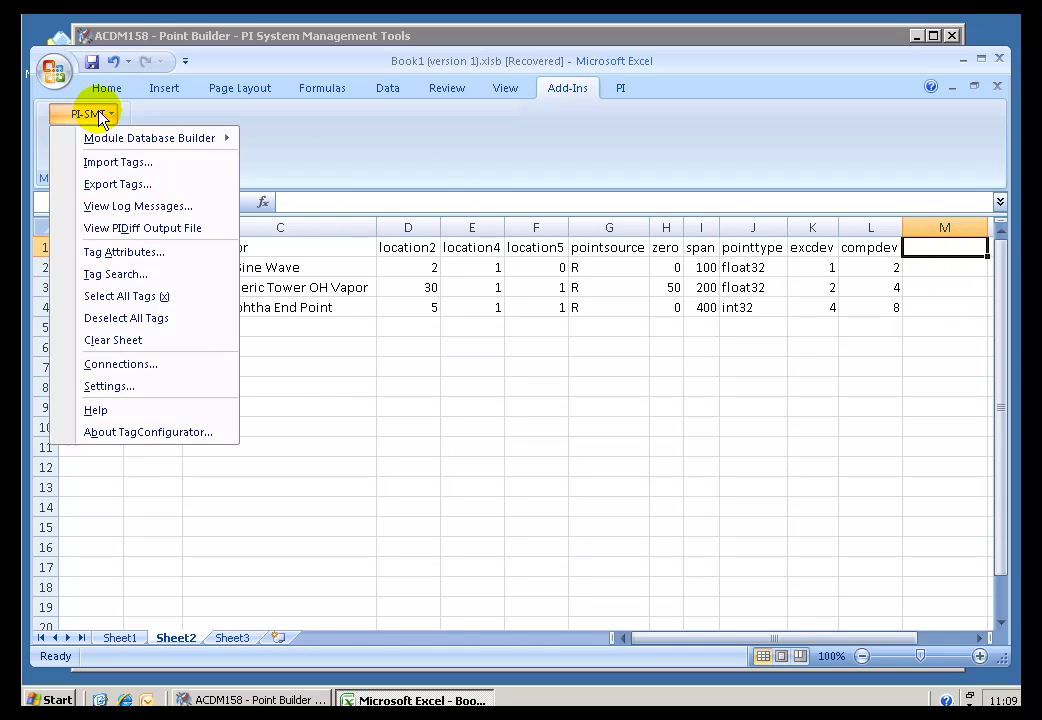
click(125, 254)
click(549, 460)
click(549, 462)
click(391, 400)
click(609, 366)
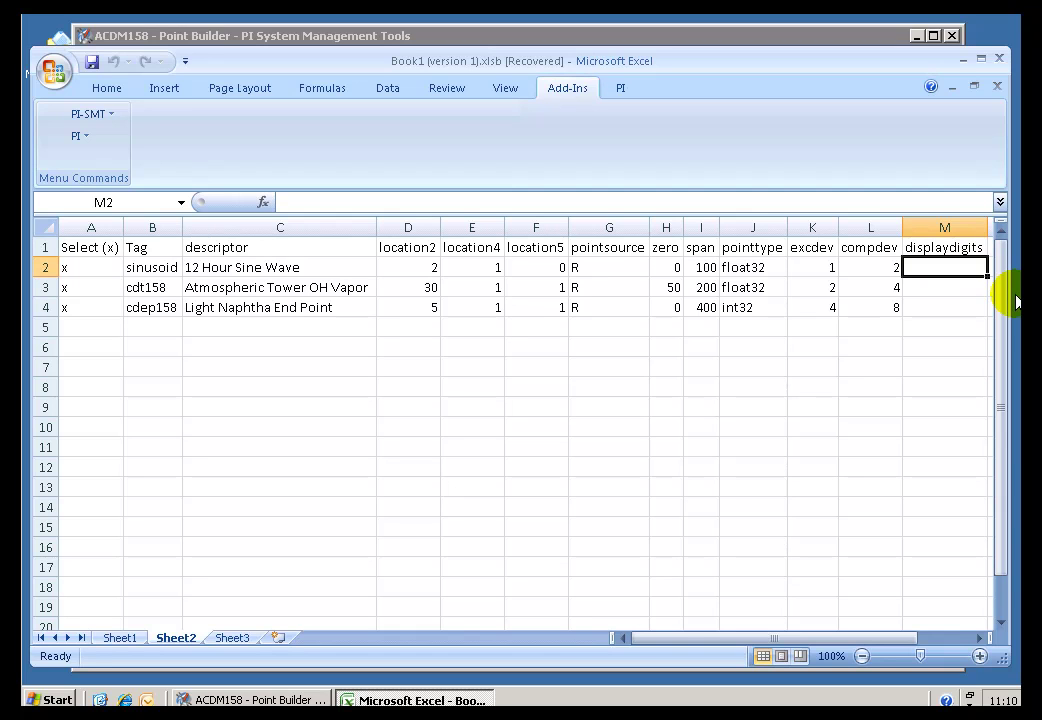
Enter displaydigits values of 1 for sinusoid, 2 for cdt158 and 0 for cdep158 in M2:M4
text(1)
key(Return)
text(2)
key(Return)
text(0)
key(Return)
Export the tags to the PI Server OSISOFT-TRNG with point class classic in Edit mode, and close the log
click(100, 114)
click(131, 185)
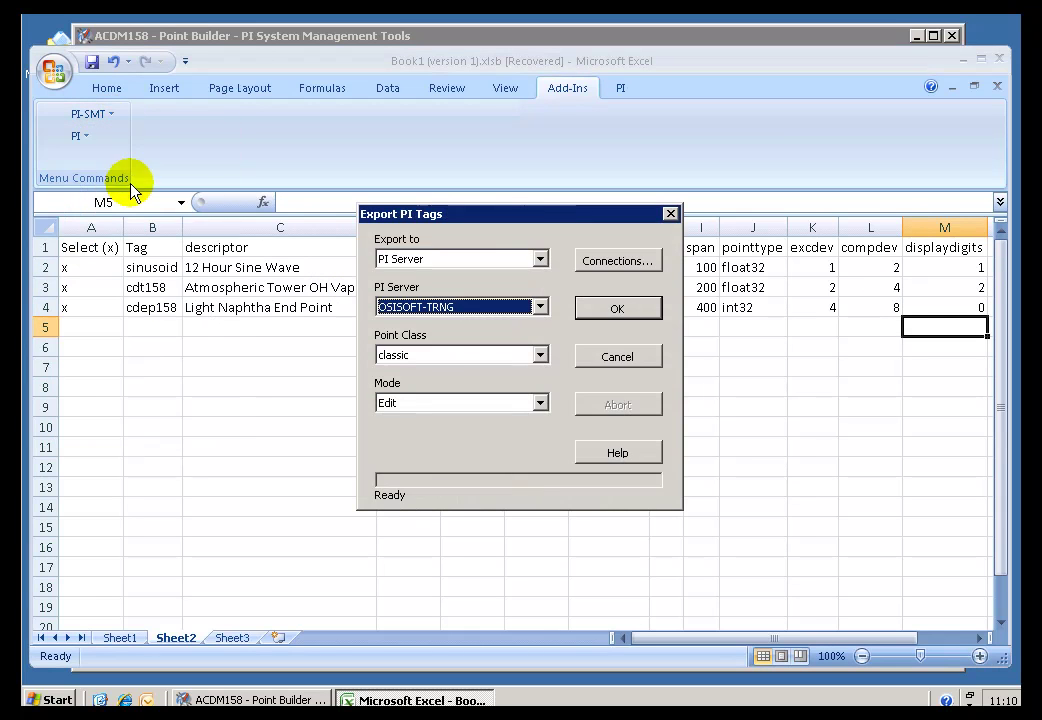
click(613, 310)
click(370, 484)
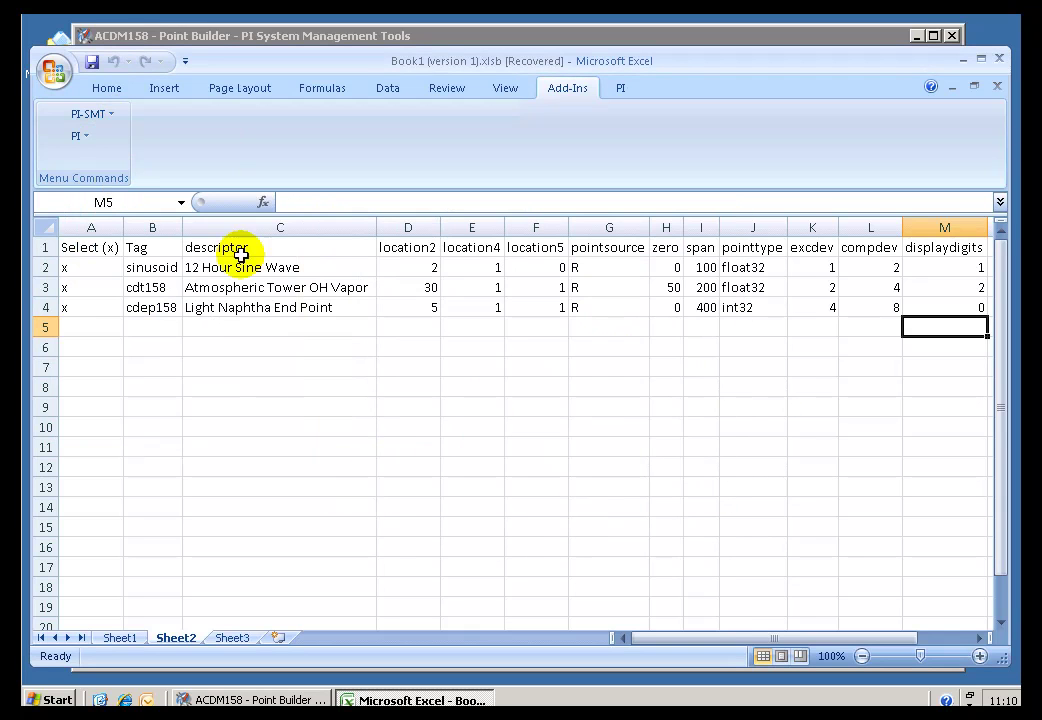
Clear all attribute values in C2:M4, keeping the headings and tag names
click(90, 113)
click(242, 268)
mouse_move(242, 268)
mouse_down()
mouse_move(658, 328)
mouse_move(942, 313)
mouse_up()
key(Delete)
click(534, 377)
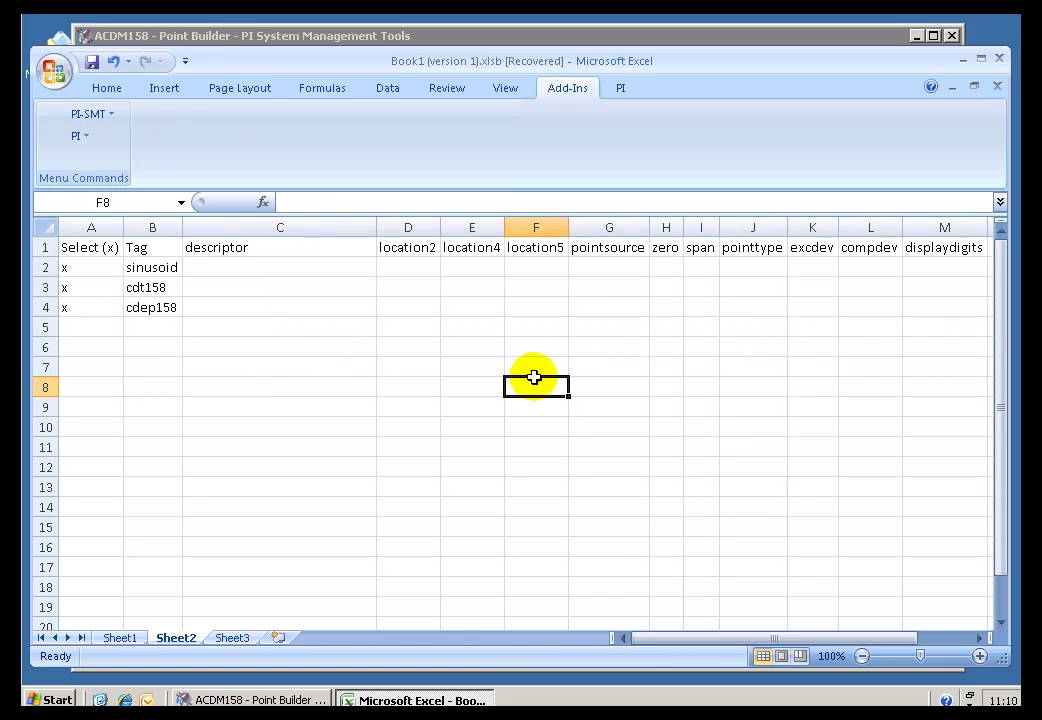
Import the tags and attributes on the spreadsheet from OSISOFT-TRNG to refill the cleared cells, and close the log
click(100, 114)
click(118, 163)
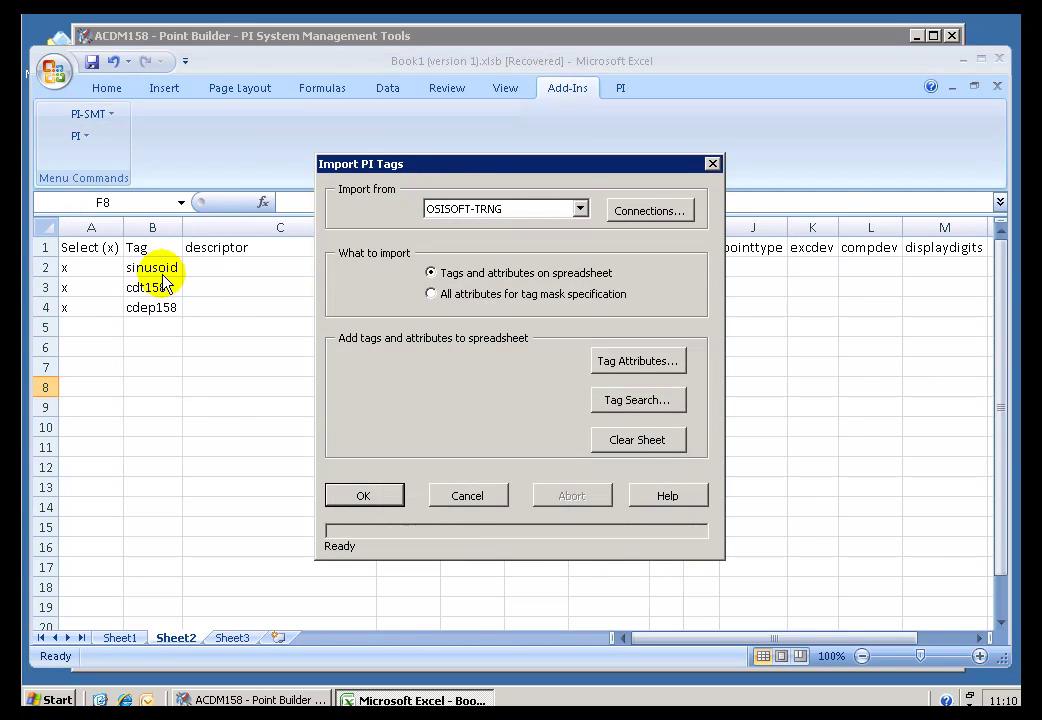
click(360, 505)
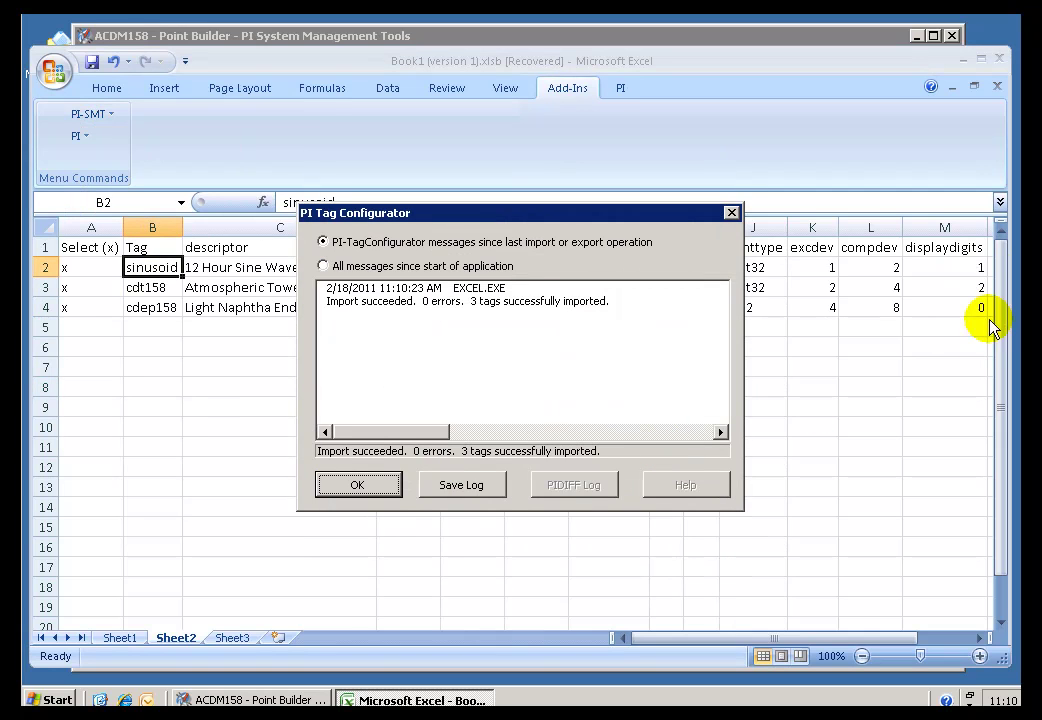
click(360, 484)
click(951, 266)
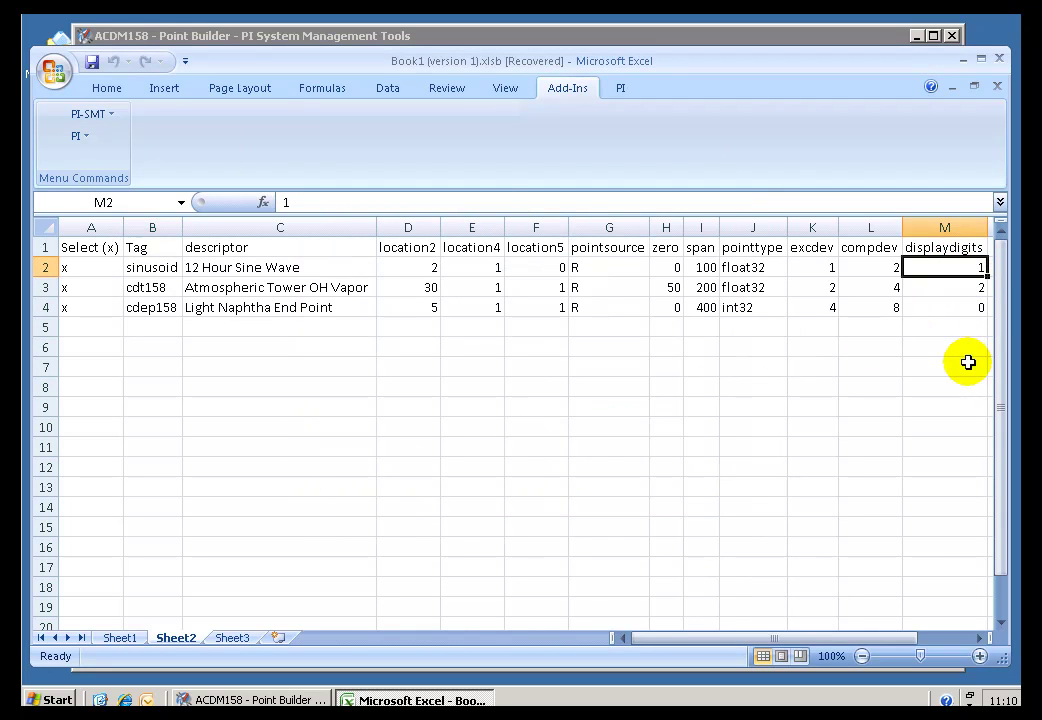
Clear the displaydigits values in M2:M4, keep the heading, and return to cell A1
key(shift+Down)
key(shift+Down)
key(Down)
key(Down)
key(Up)
key(Up)
key(Up)
key(Right)
key(Left)
key(Left)
key(Left)
key(Left)
key(Left)
key(Left)
key(Left)
key(Left)
key(Left)
key(Left)
key(Left)
key(Left)
key(Left)
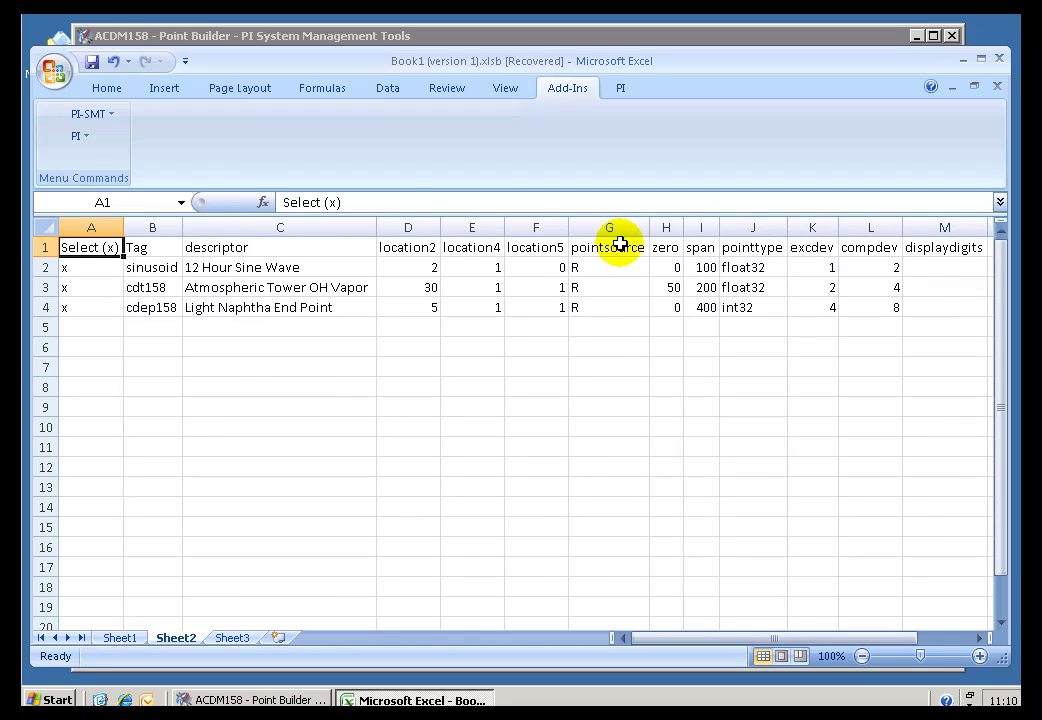
Export the tags with blank displaydigits values to OSISOFT-TRNG in Edit mode, and close the log
click(104, 114)
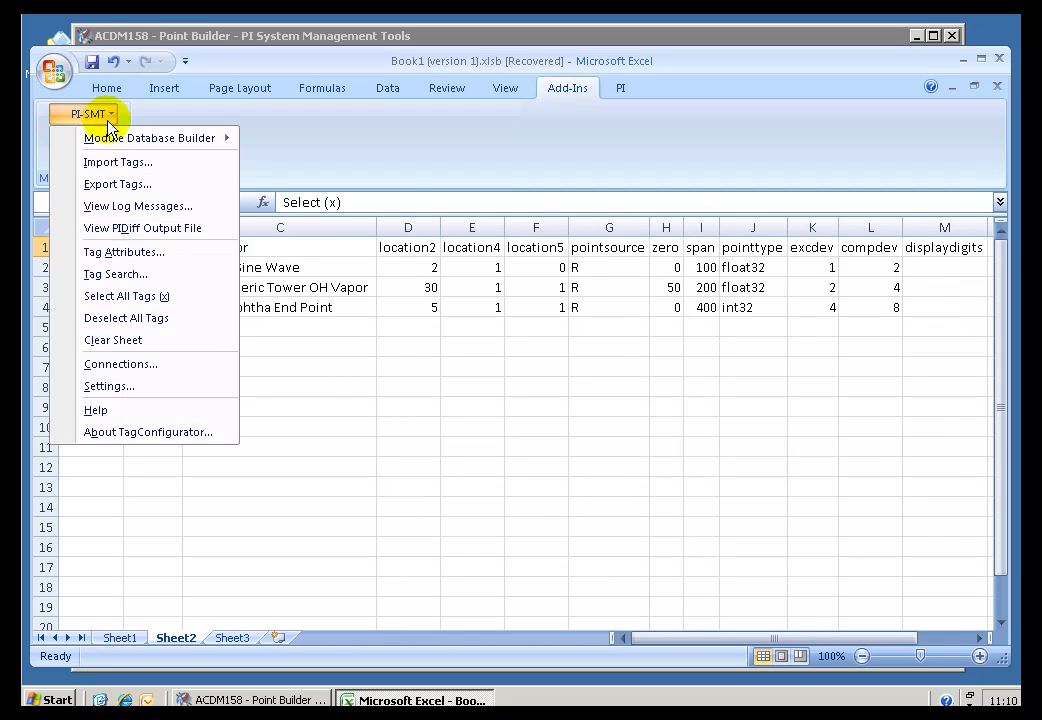
click(115, 185)
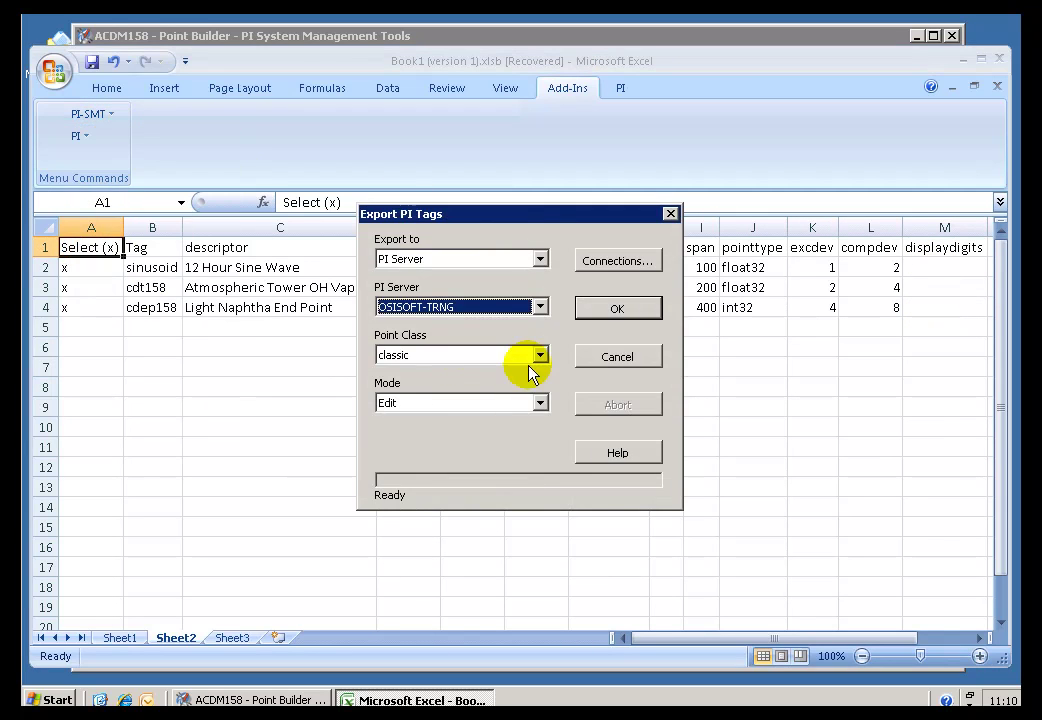
click(612, 308)
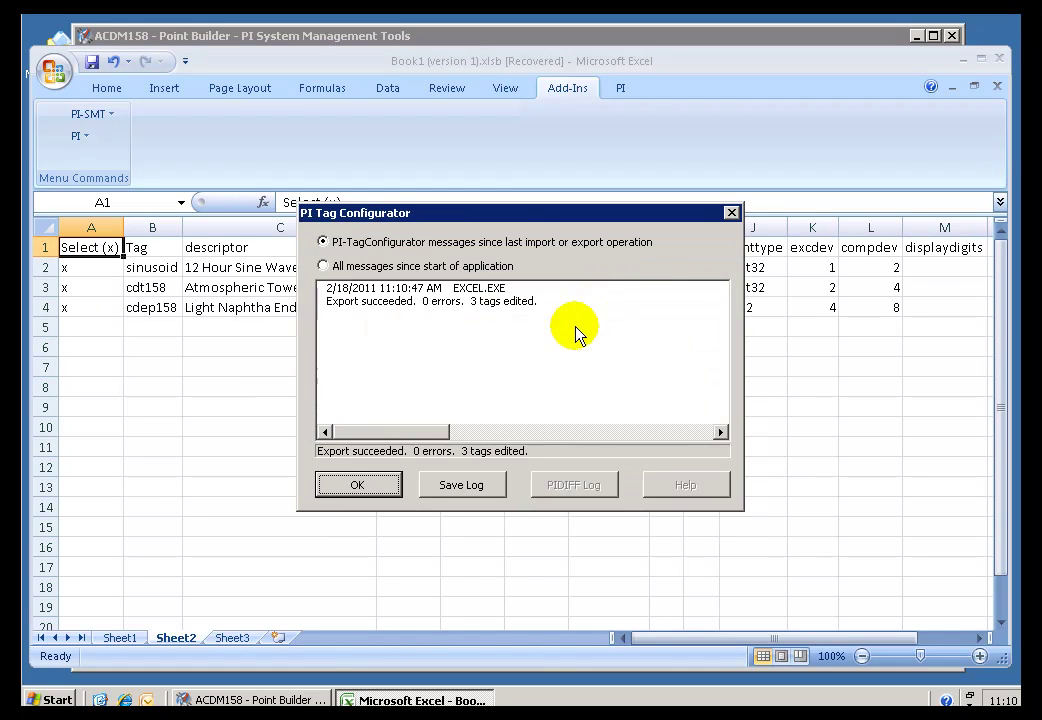
click(346, 484)
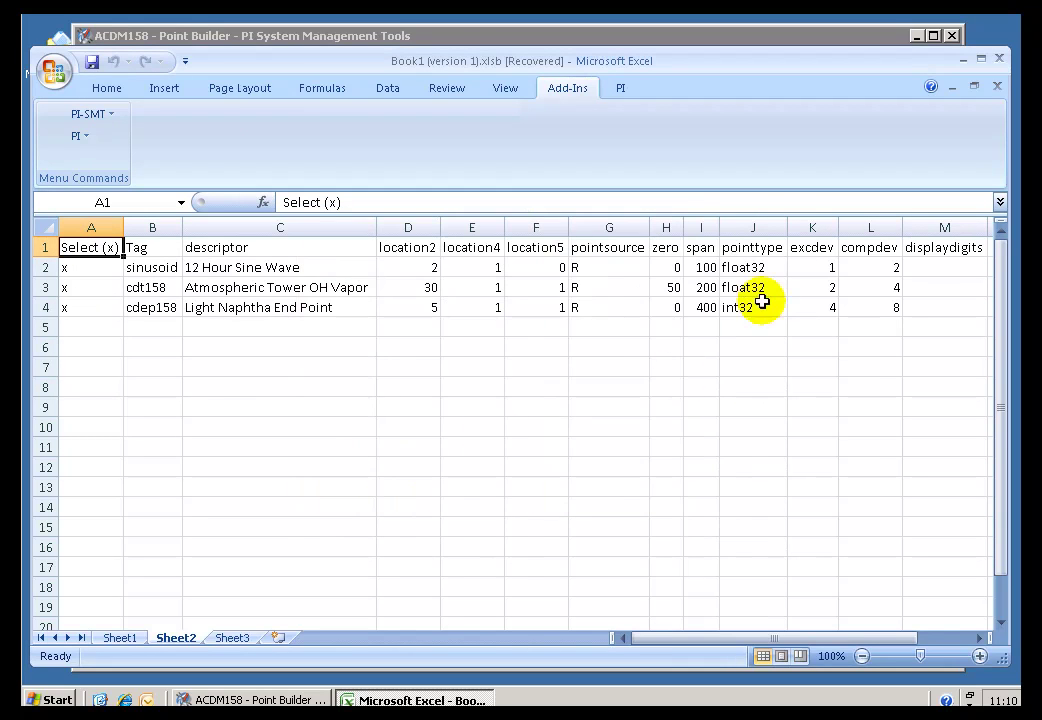
Import the spreadsheet's tags again to read back the displaydigits values stored on the server, and close the log
click(100, 113)
click(122, 165)
click(377, 495)
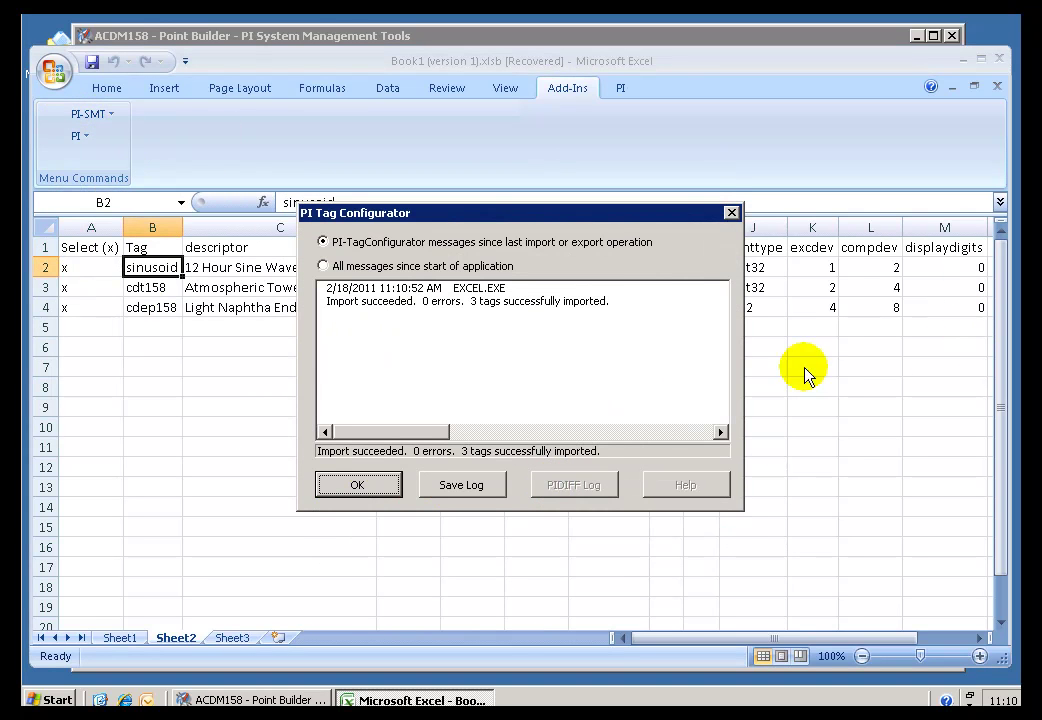
click(378, 486)
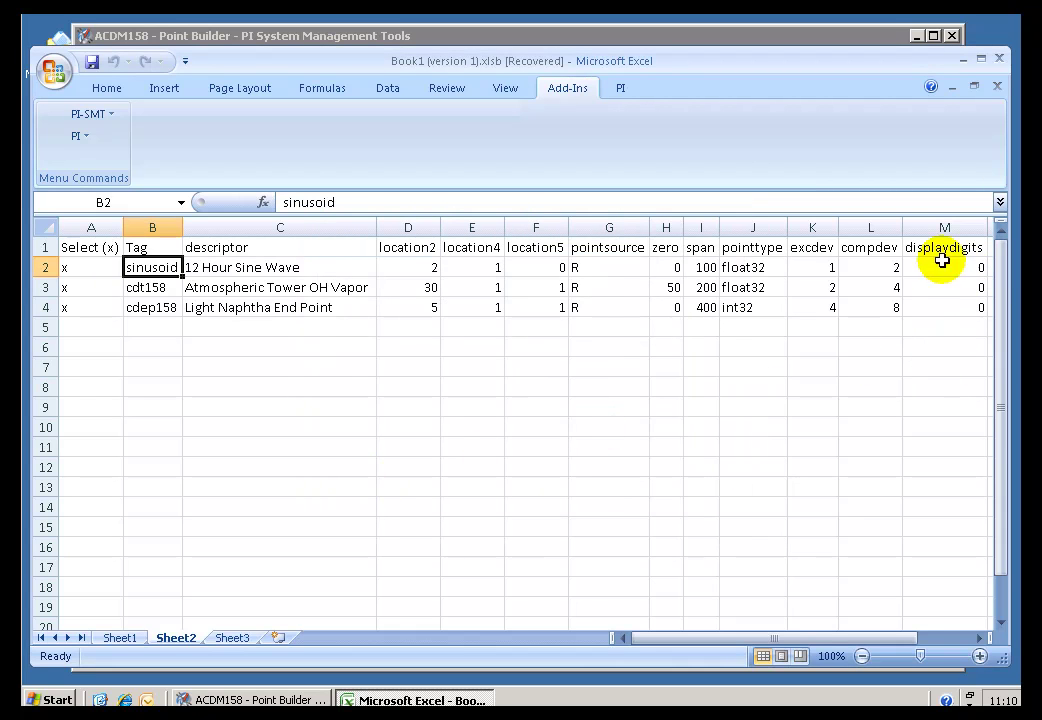
Set displaydigits back to 1 for sinusoid, 2 for cdt158 and 0 for cdep158
click(940, 247)
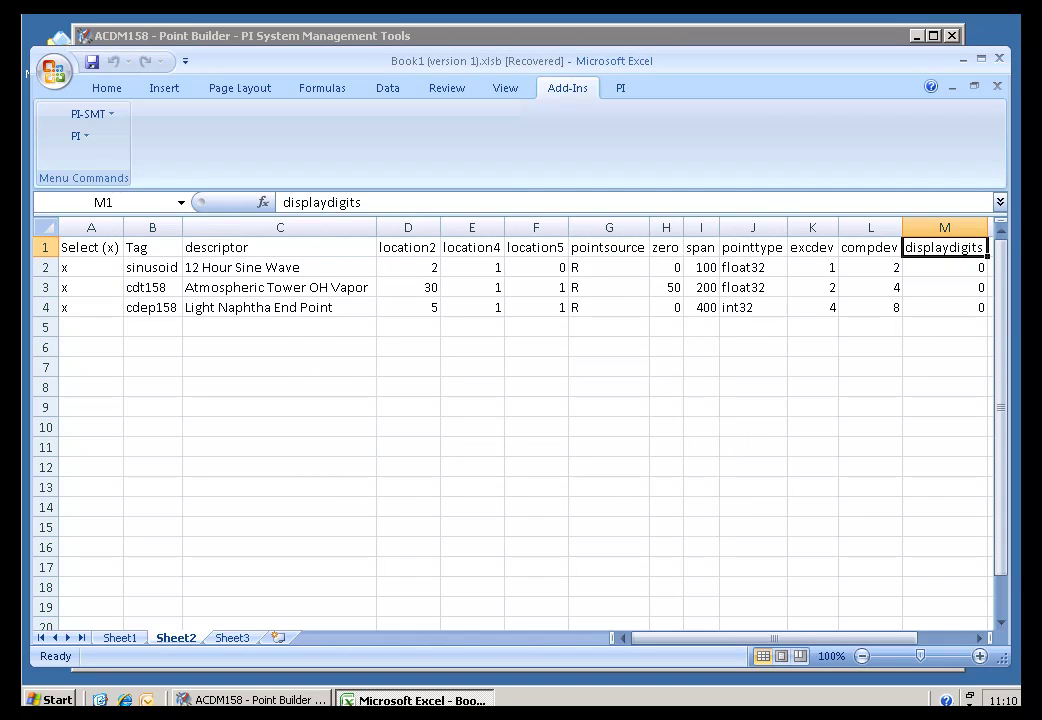
click(944, 267)
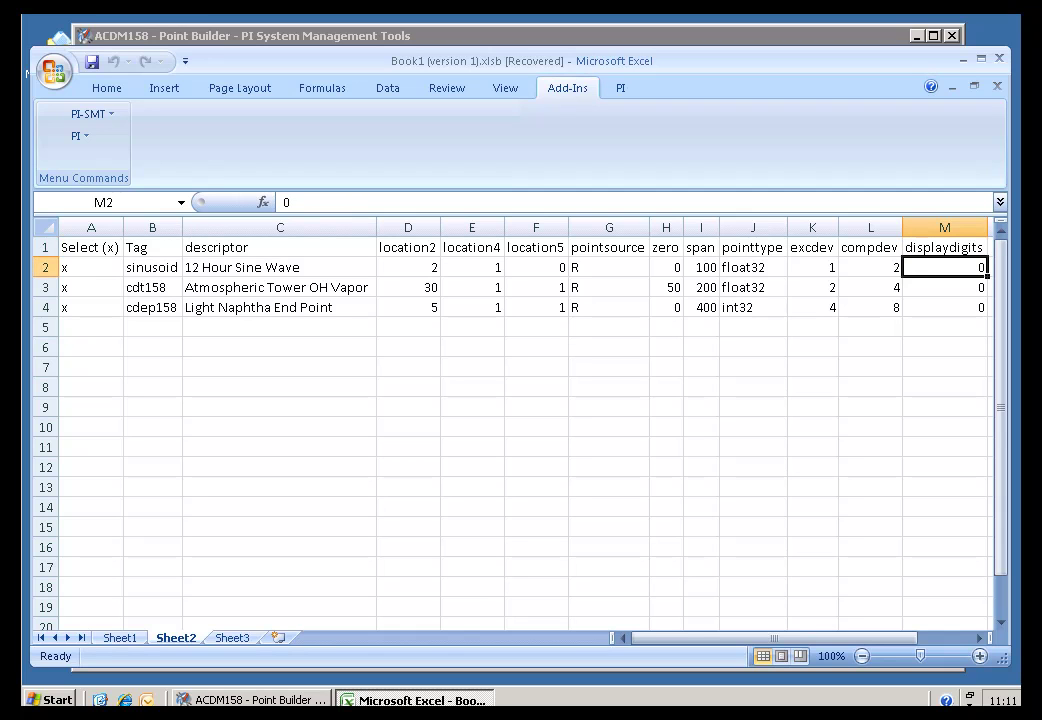
text(1)
key(Return)
key(Return)
key(Return)
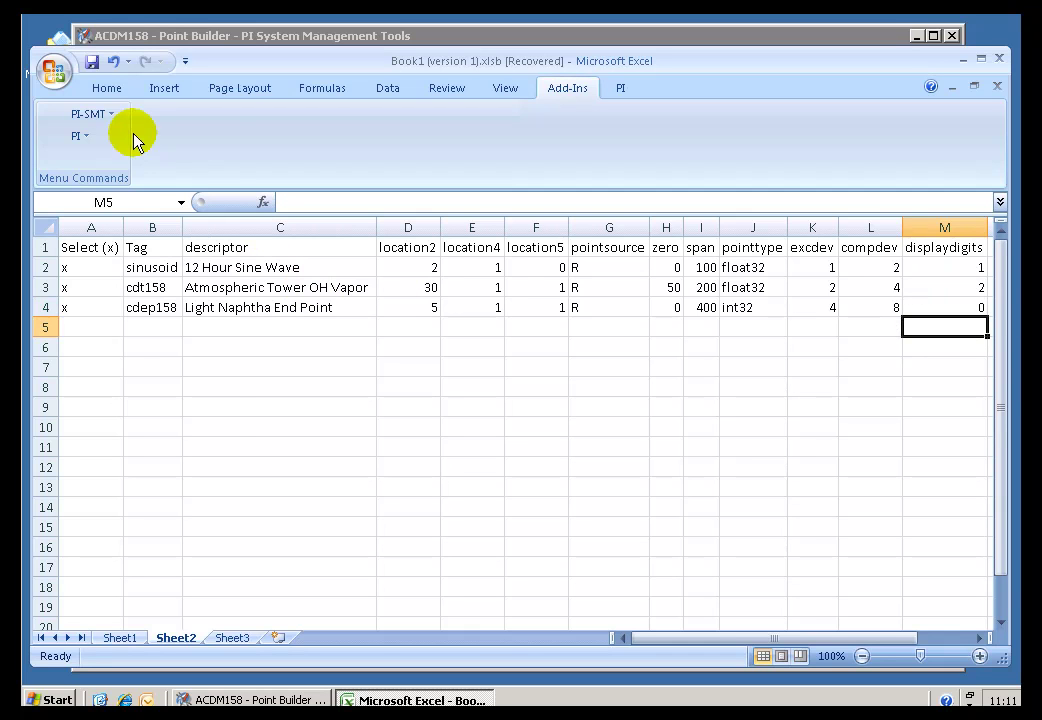
Export the tags with the restored displaydigits values to OSISOFT-TRNG, and close the log
click(90, 114)
click(114, 185)
click(612, 311)
click(345, 476)
Delete the displaydigits heading and its values from M1:M4
click(929, 252)
shift+click(913, 313)
key(Delete)
click(870, 332)
click(942, 250)
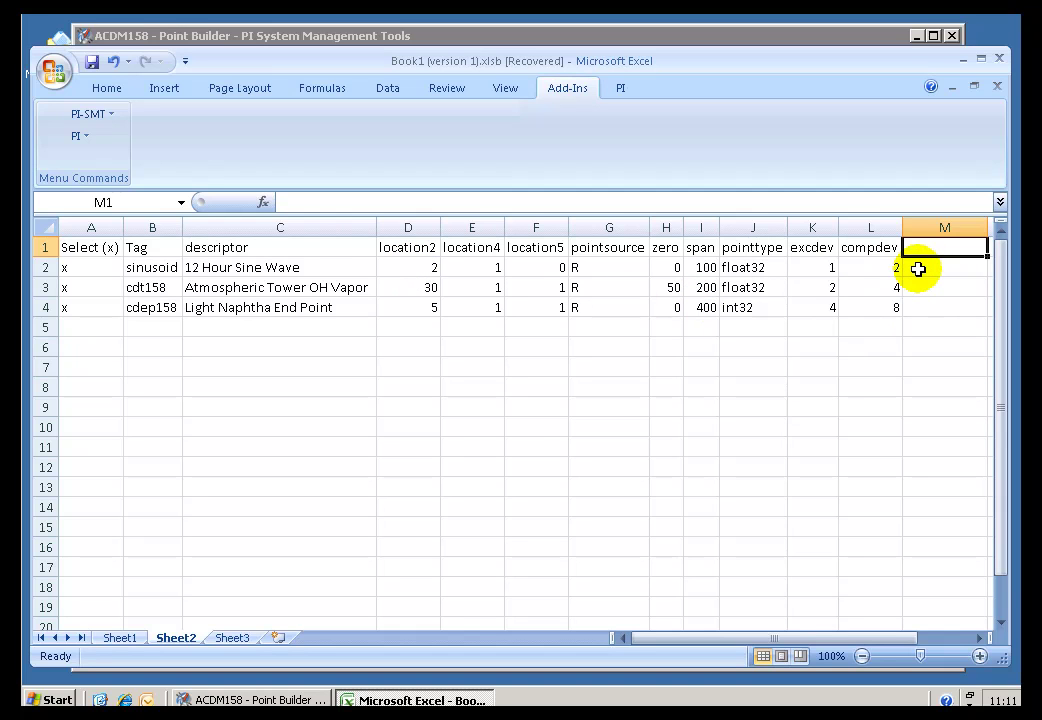
Examine the excdev and compdev values of the three tags and the emptied cells of column M
mouse_move(941, 267)
mouse_down()
mouse_move(940, 309)
mouse_move(942, 276)
mouse_up()
click(879, 267)
click(806, 270)
click(877, 289)
click(815, 291)
click(818, 307)
click(870, 309)
click(941, 307)
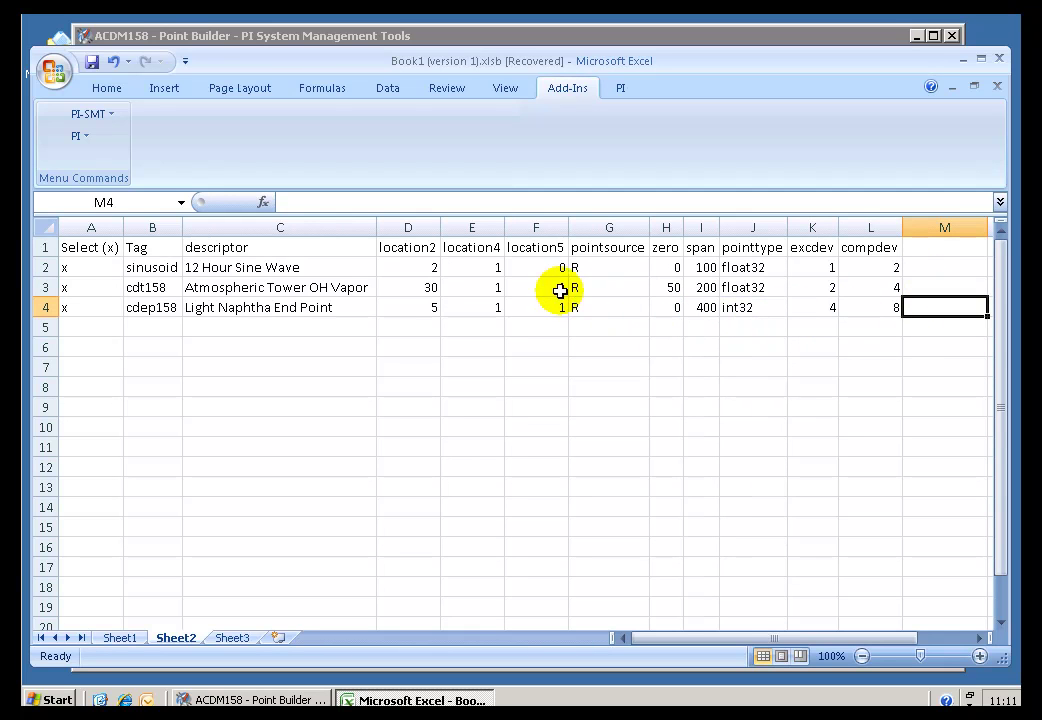
click(862, 250)
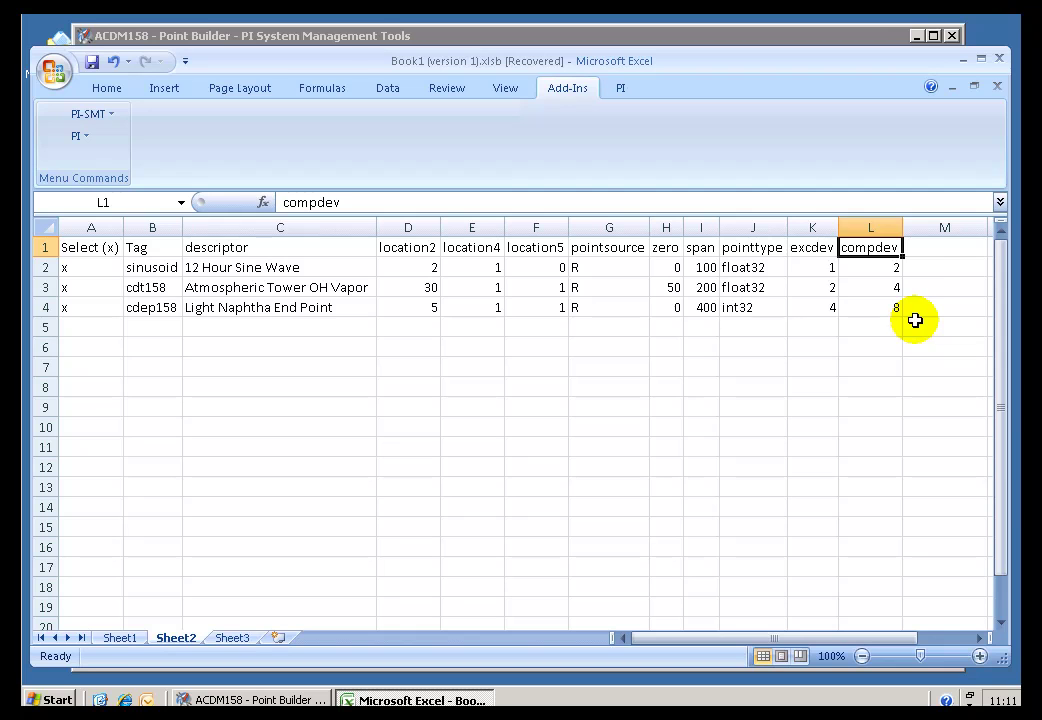
click(815, 250)
click(866, 248)
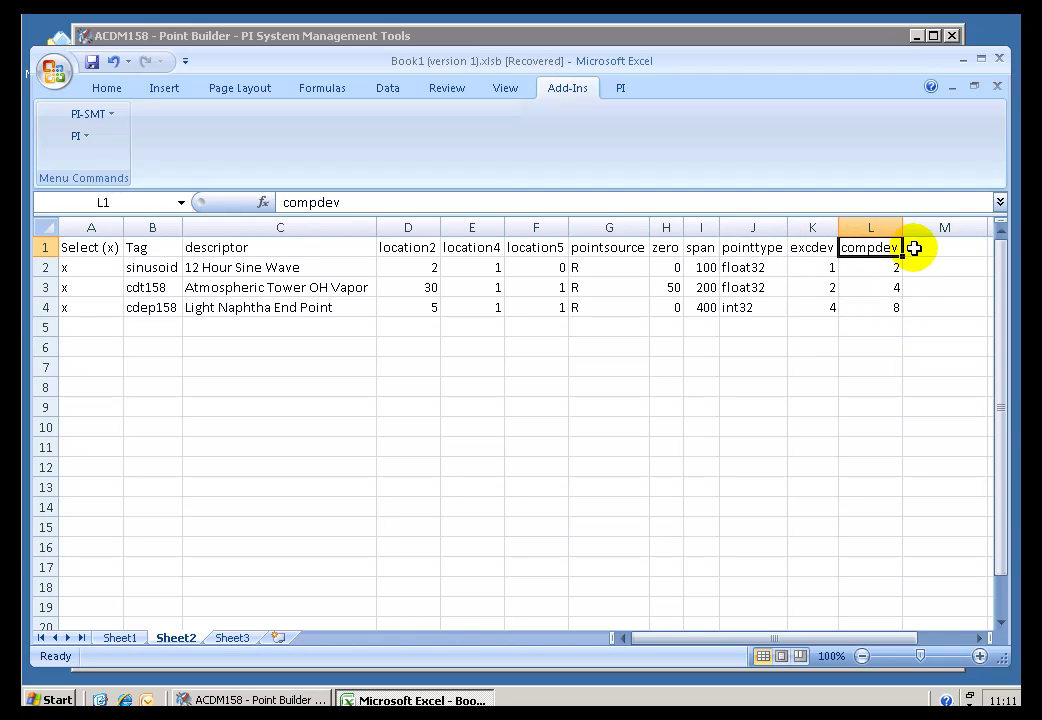
Add the compdevpercent and excdevpercent attributes of the classic point class as headings starting at M1
click(919, 248)
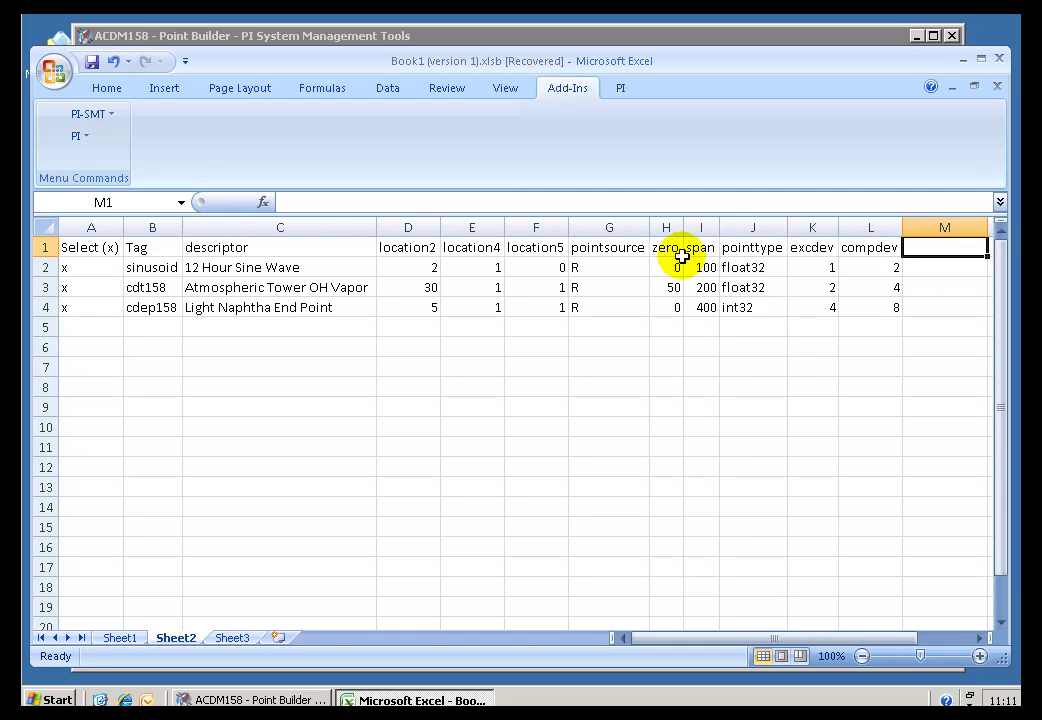
click(103, 117)
click(100, 251)
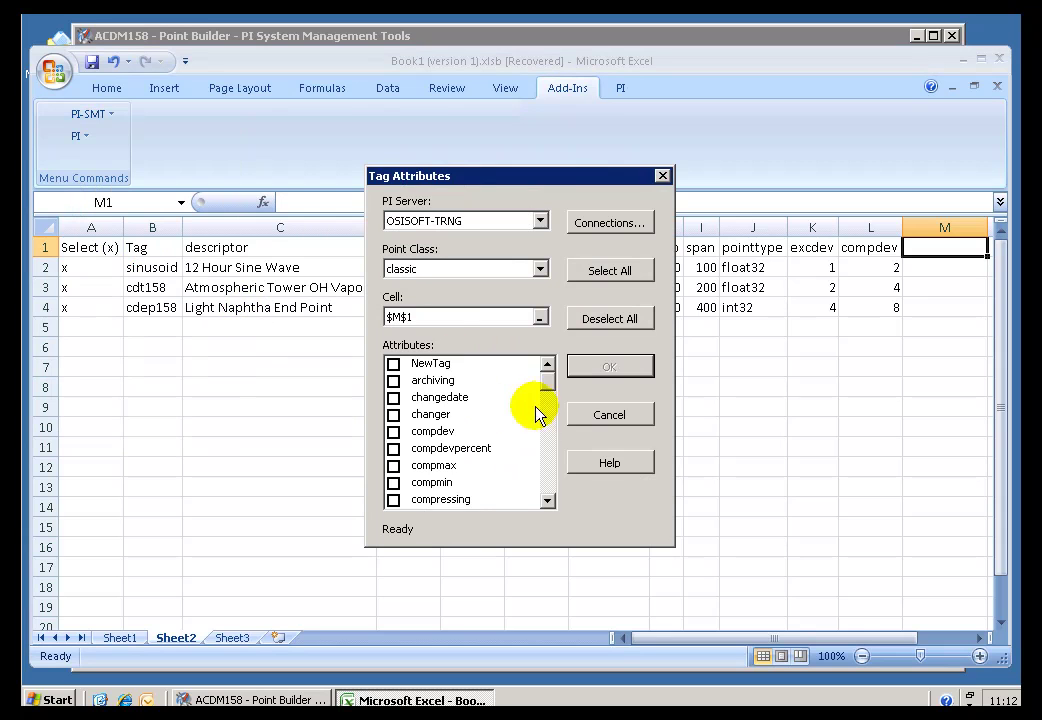
click(548, 468)
click(548, 468)
click(393, 449)
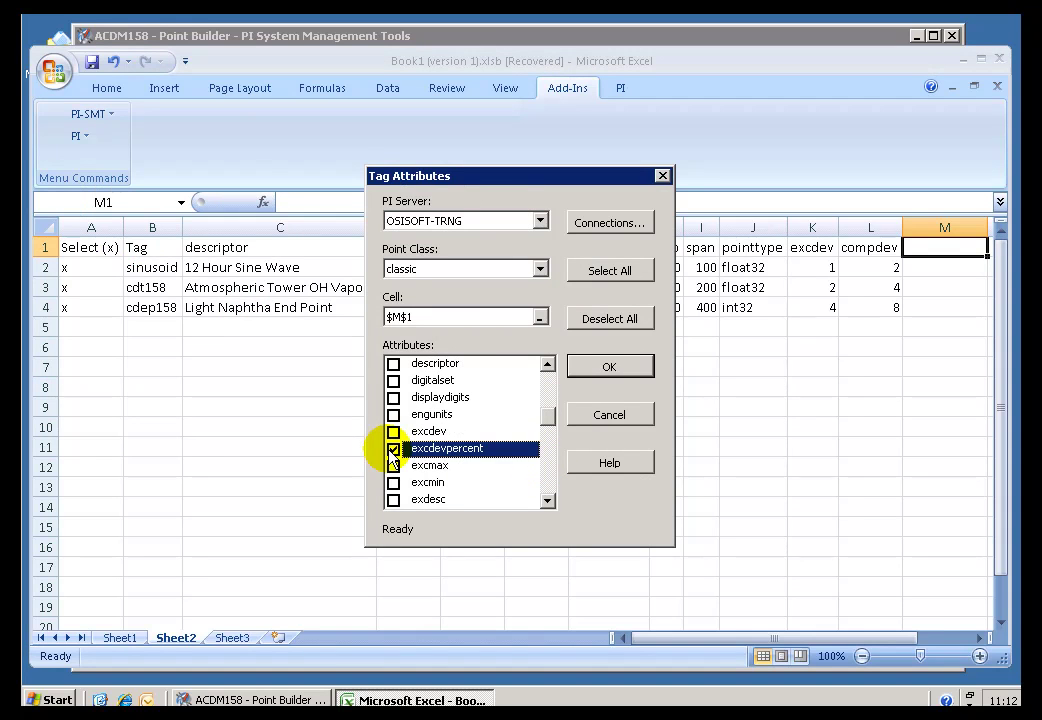
click(548, 500)
double_click(548, 500)
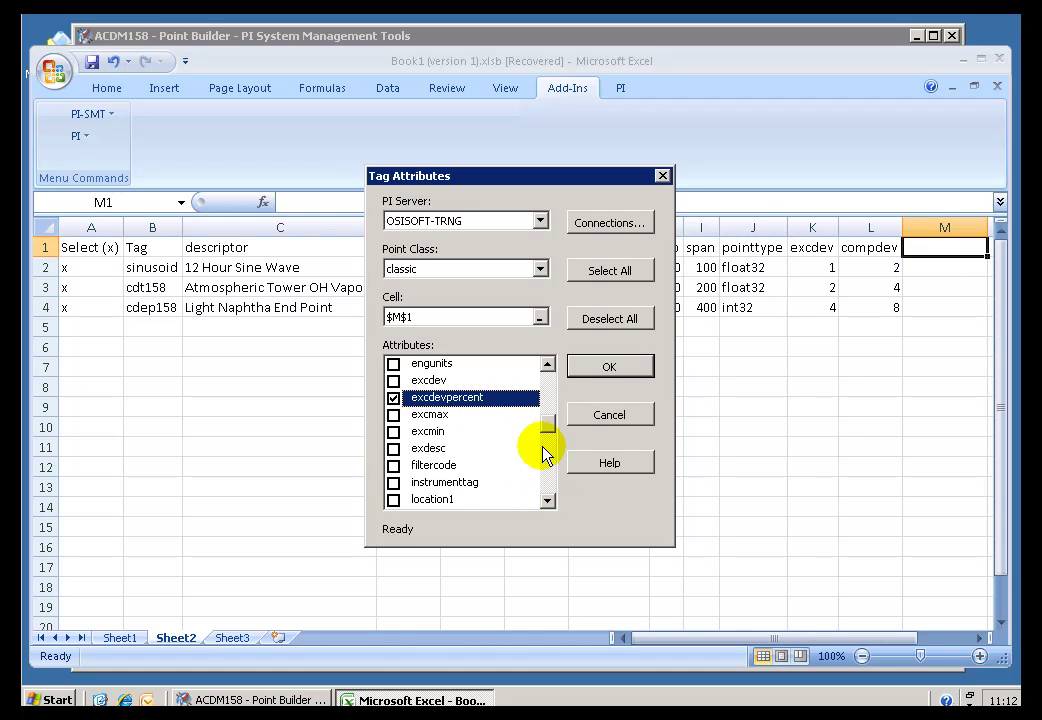
click(548, 390)
click(548, 390)
click(394, 398)
click(605, 367)
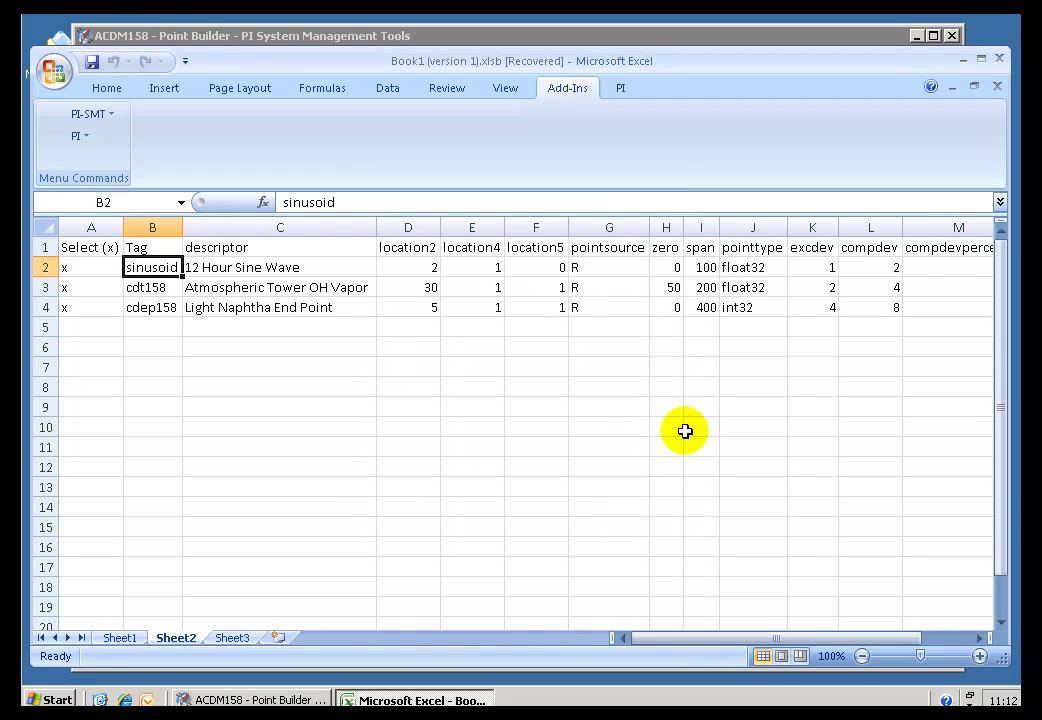
Compare the excdev and compdev columns with the empty compdevpercent and excdevpercent columns
click(982, 638)
click(982, 638)
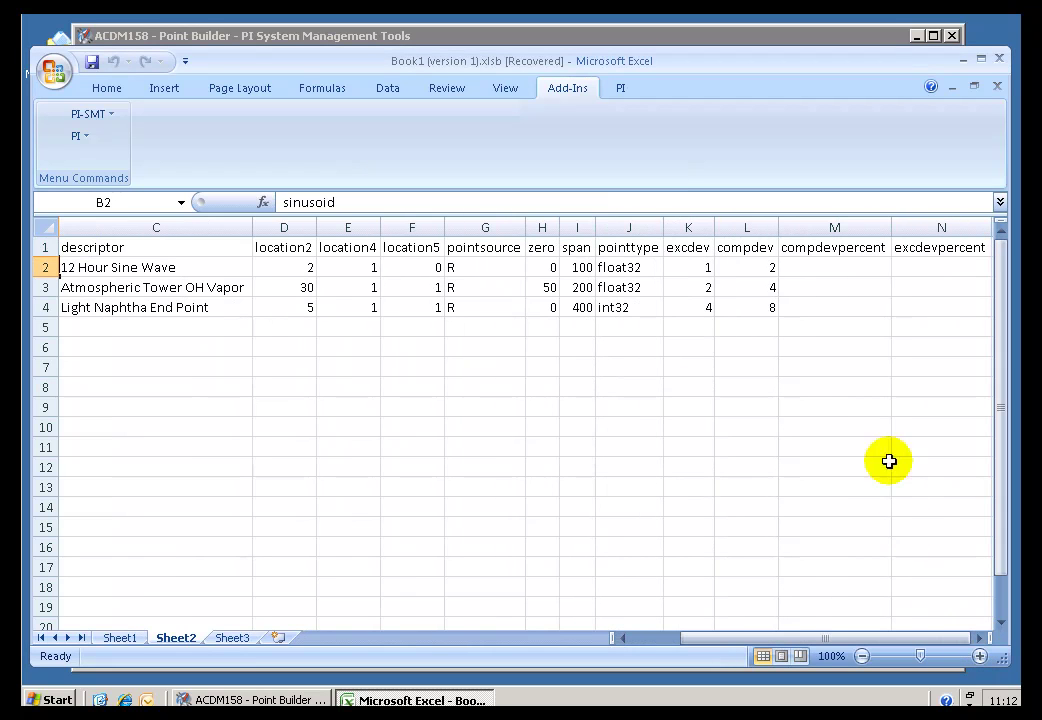
click(692, 265)
click(690, 250)
click(748, 252)
click(858, 245)
click(927, 250)
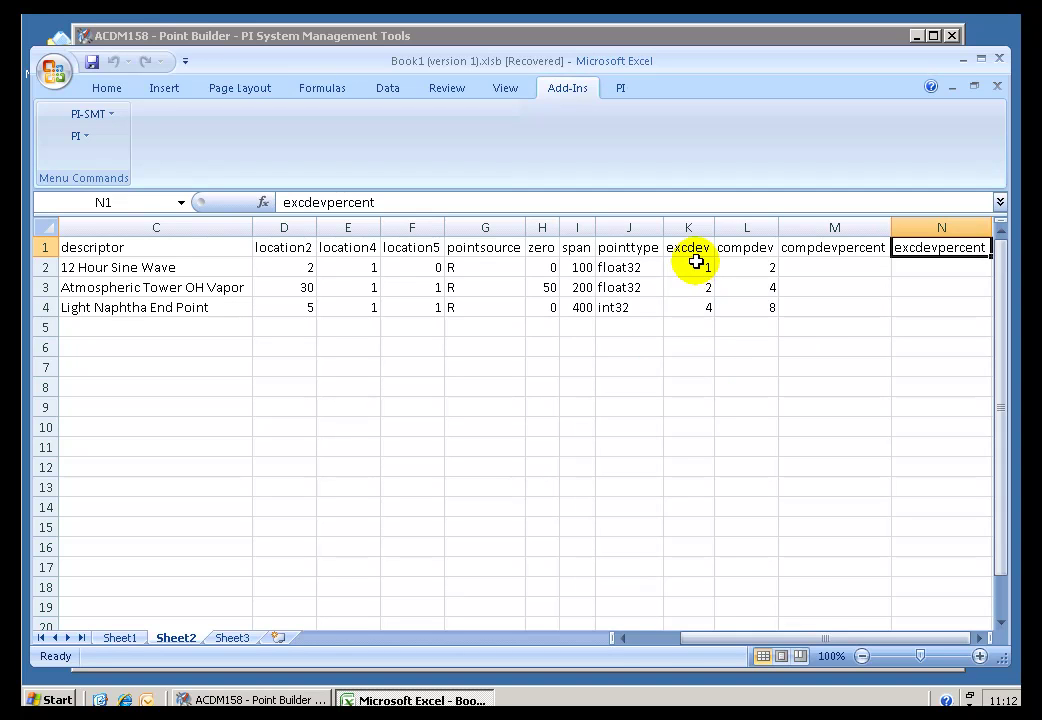
drag(696, 262, 698, 308)
drag(750, 266, 752, 314)
drag(826, 267, 930, 314)
click(841, 360)
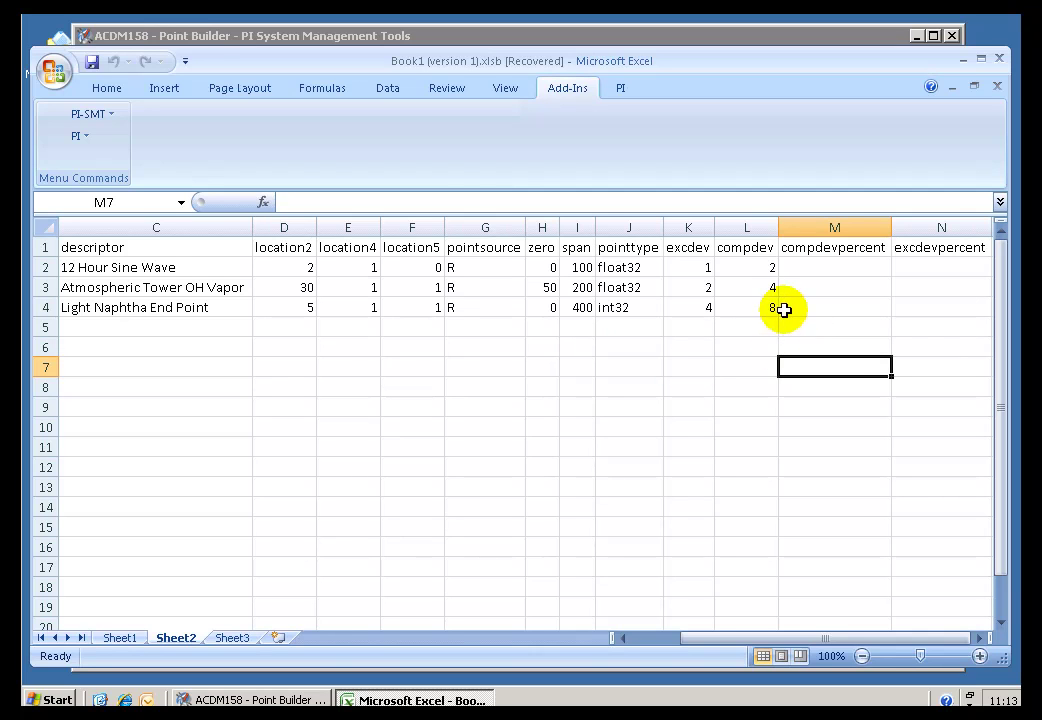
Import the selected tags from the PI server to fill the compdevpercent and excdevpercent columns, and close the log
click(100, 116)
click(120, 168)
click(365, 497)
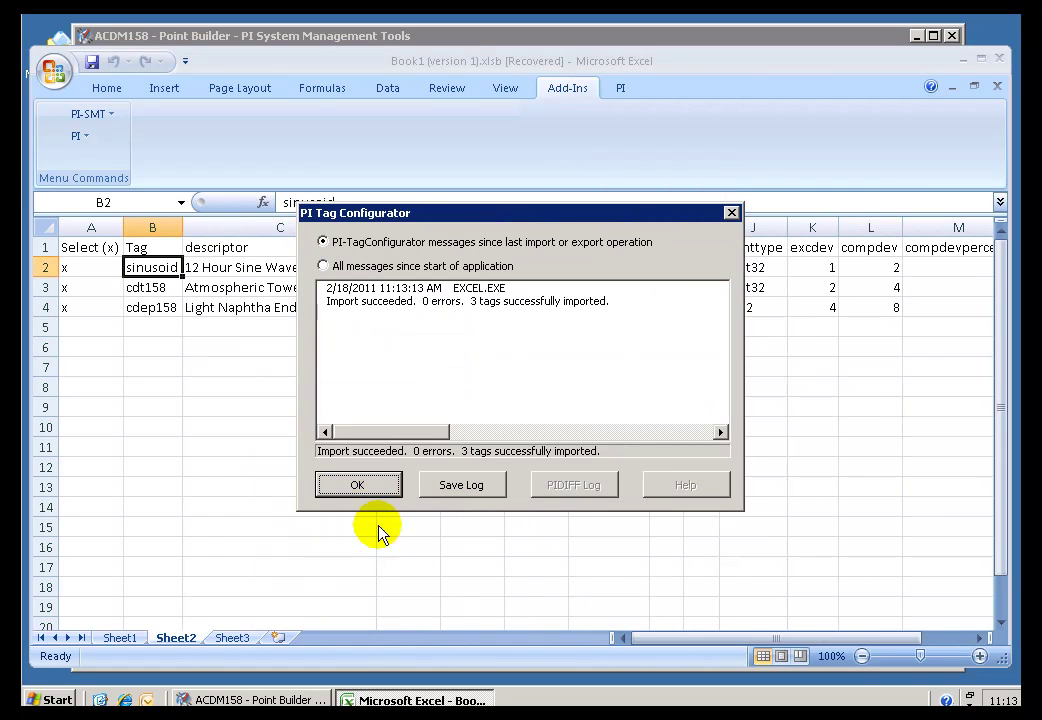
click(356, 488)
Examine sinusoid's compdevpercent and excdevpercent values against its excdev and compdev values
click(980, 637)
click(980, 637)
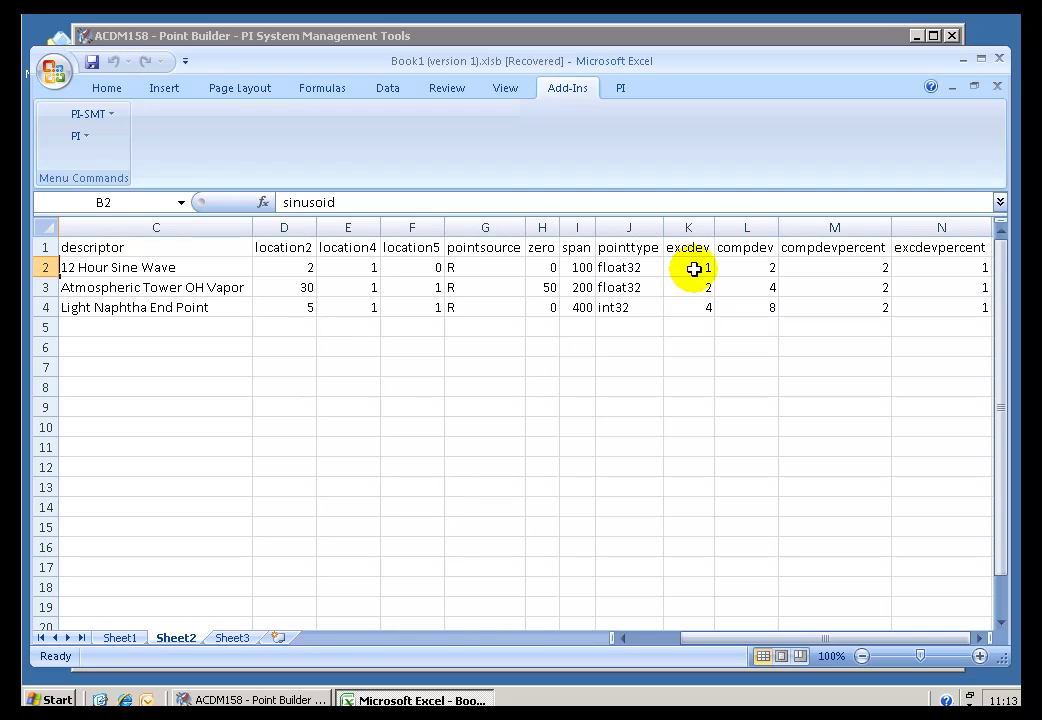
click(862, 267)
click(944, 270)
click(863, 271)
click(940, 271)
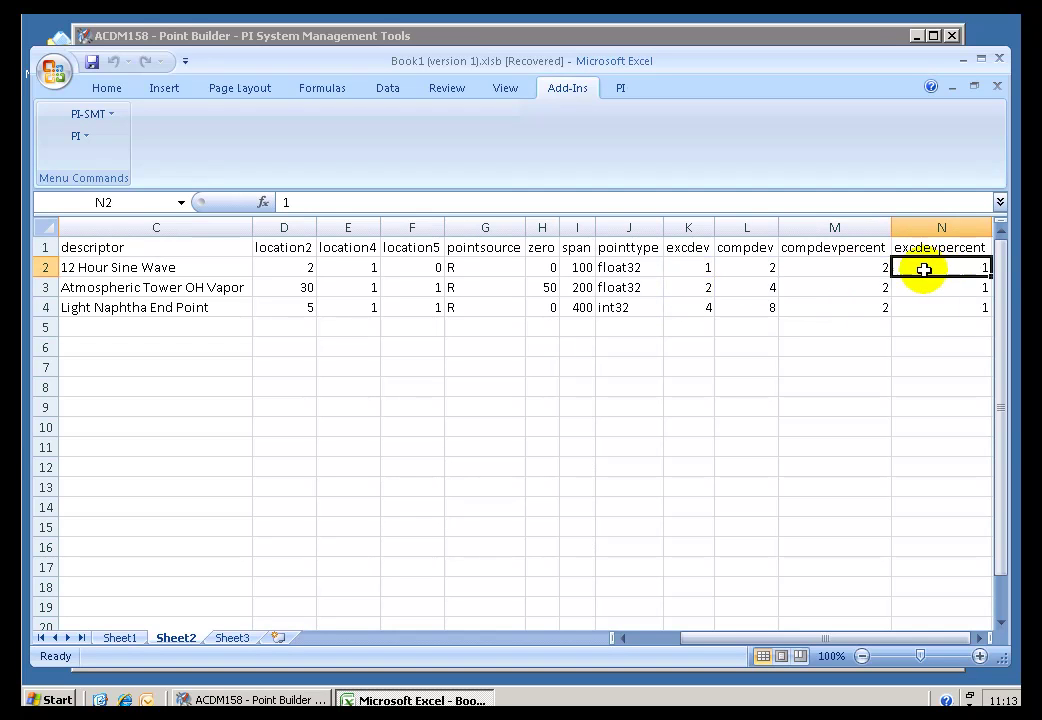
click(831, 270)
click(914, 274)
click(694, 267)
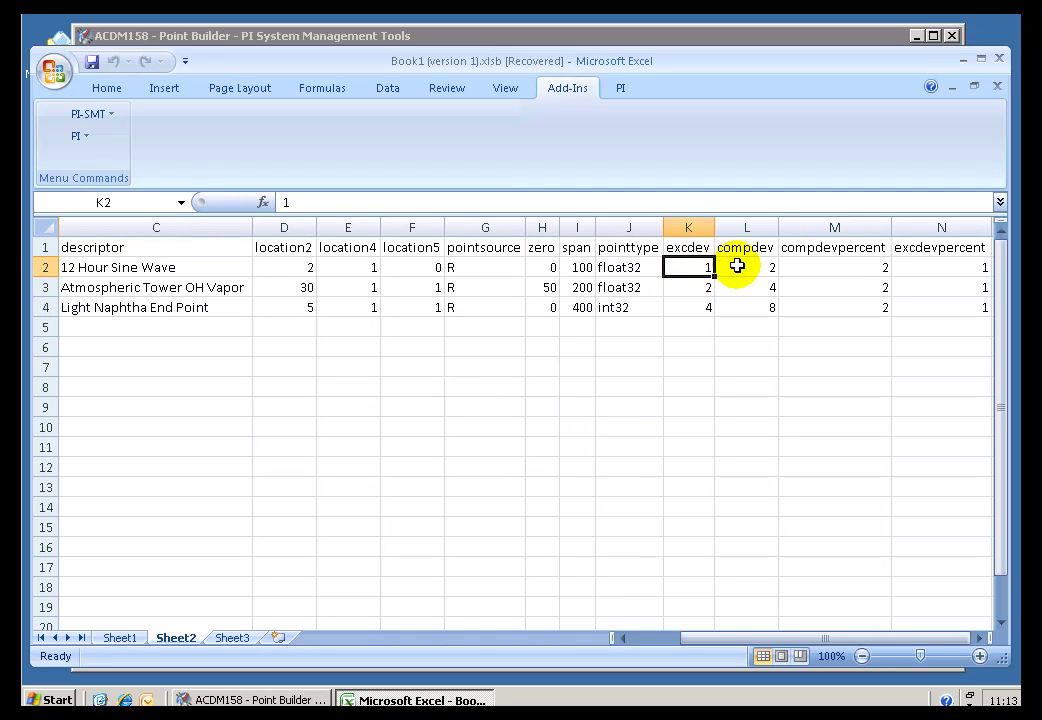
click(735, 265)
click(701, 268)
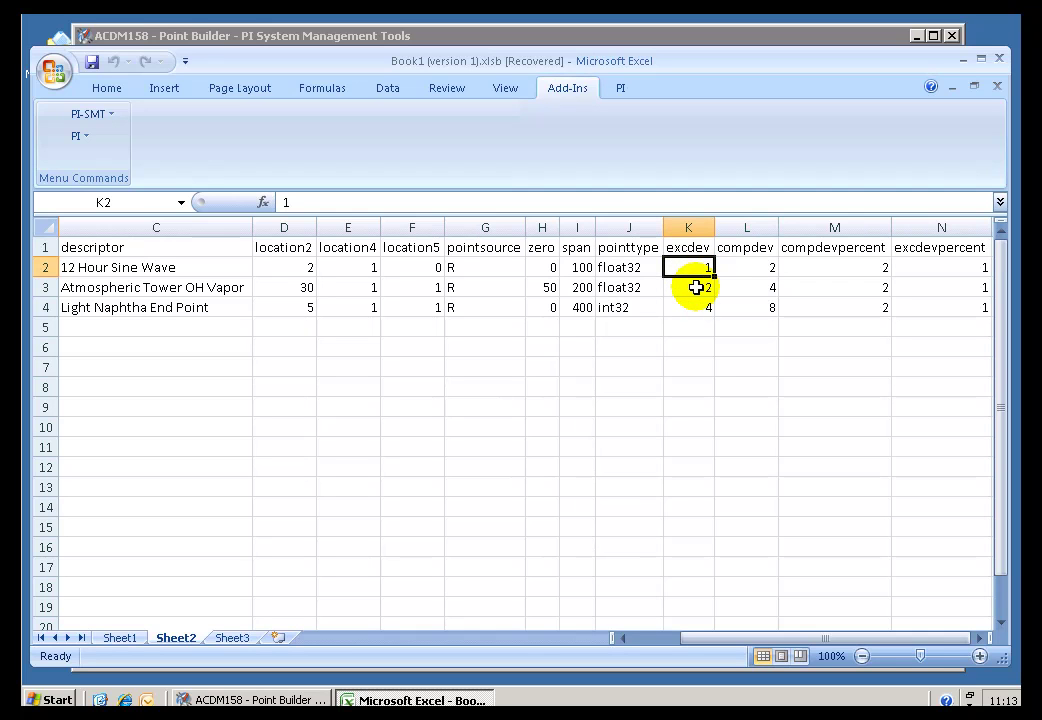
click(748, 267)
Set excdev to 0.2, 0.5 and 0.333 in K2:K4, and compdev to 0.4, 1 and 0.666 in L2:L4
click(682, 265)
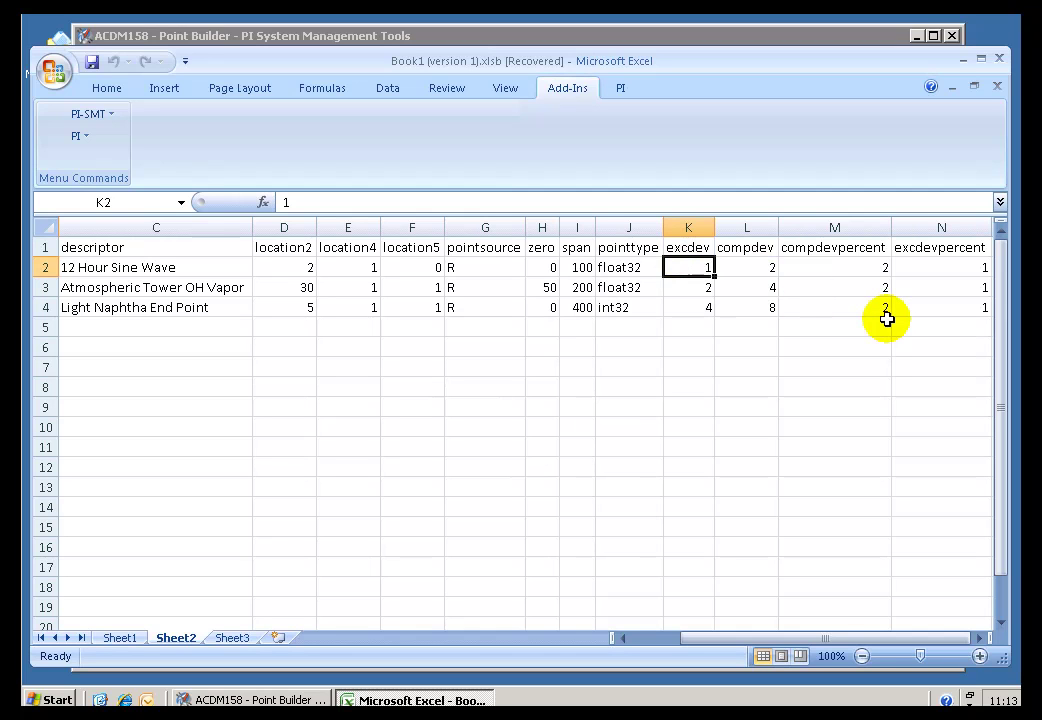
key(Return)
key(Right)
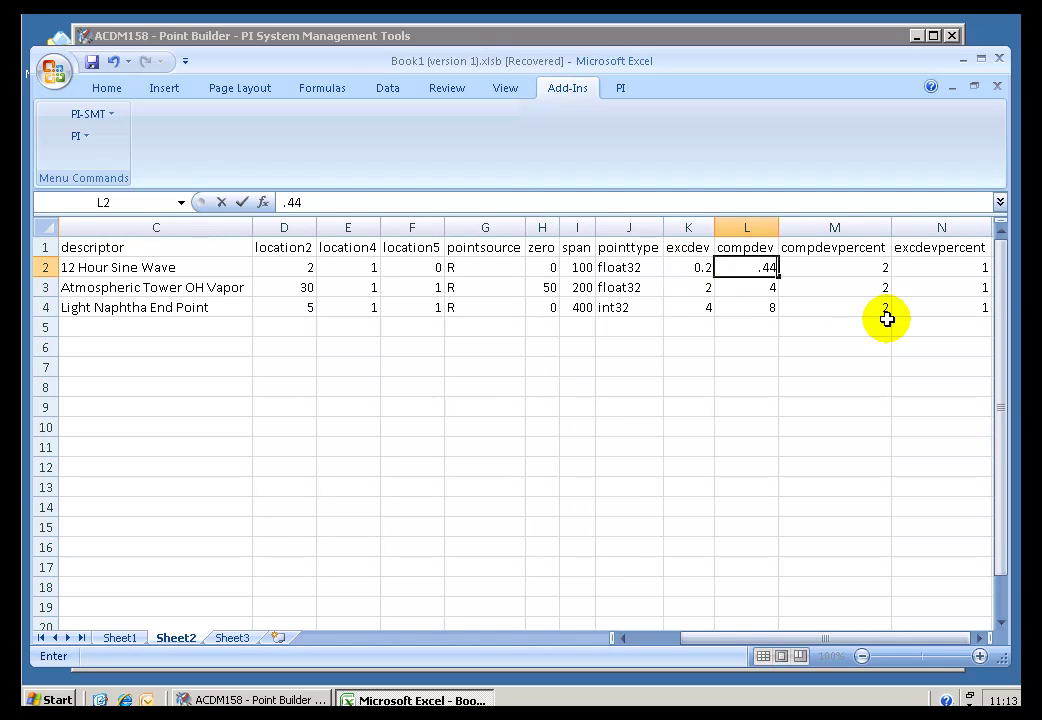
key(Return)
key(Left)
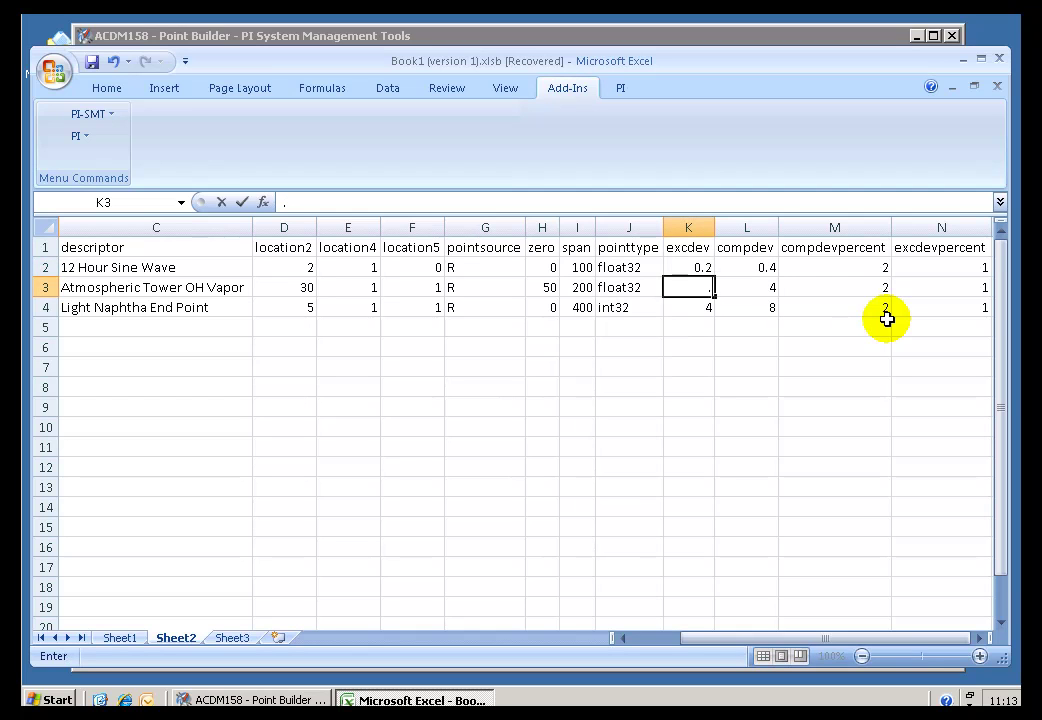
key(Right)
text(1)
key(Return)
key(Left)
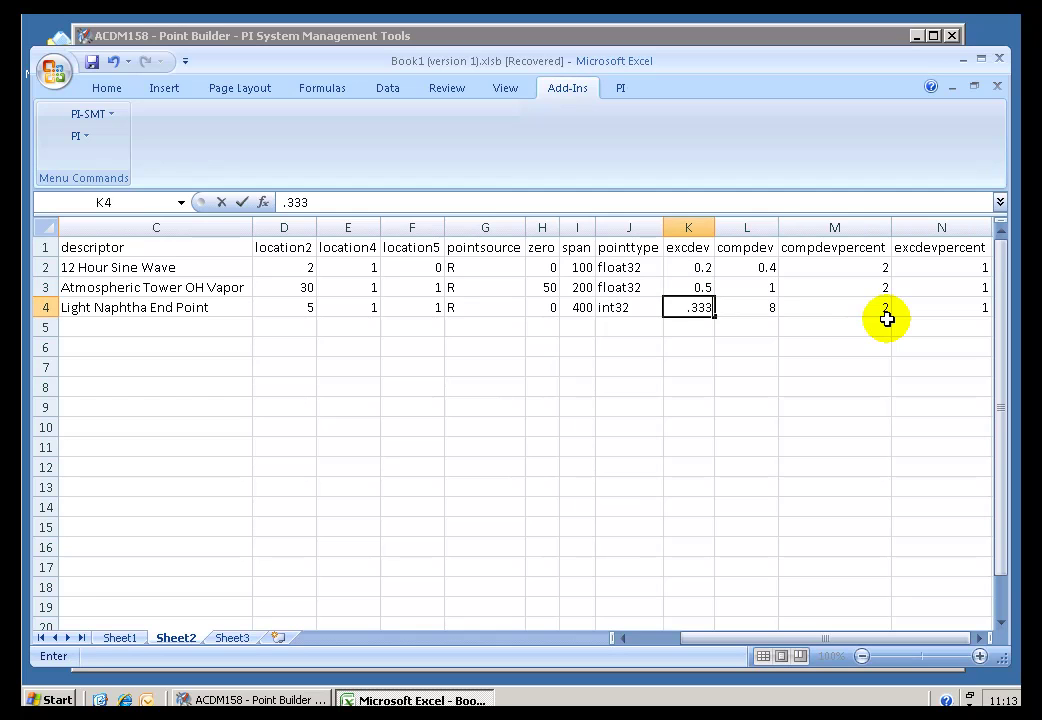
key(Return)
key(Up)
key(Right)
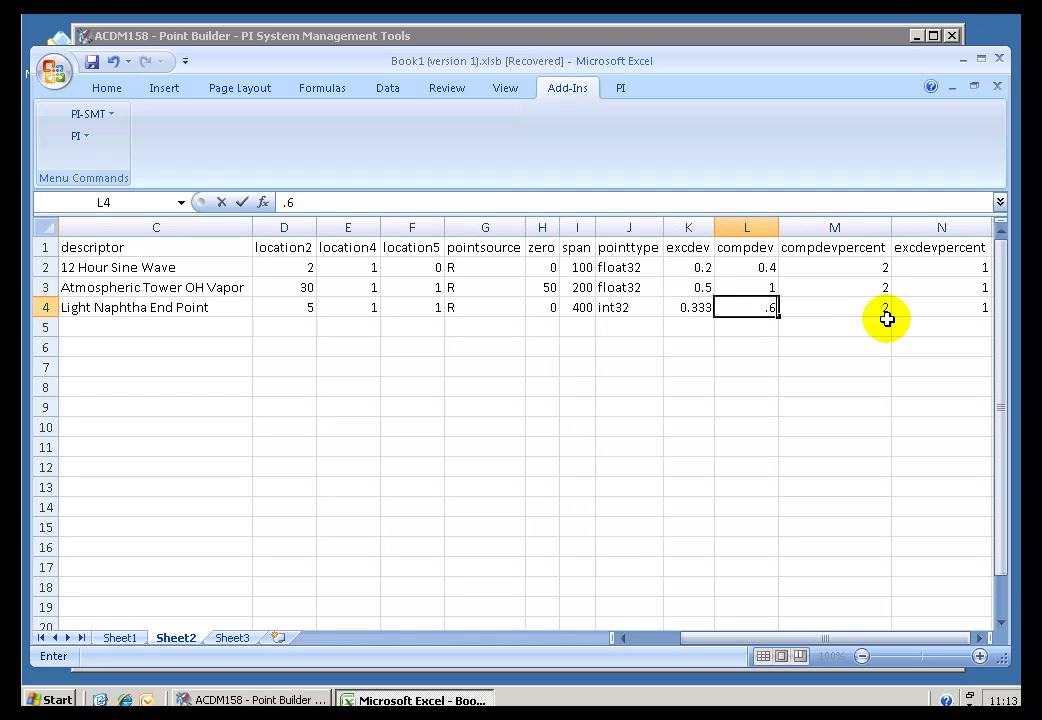
key(Return)
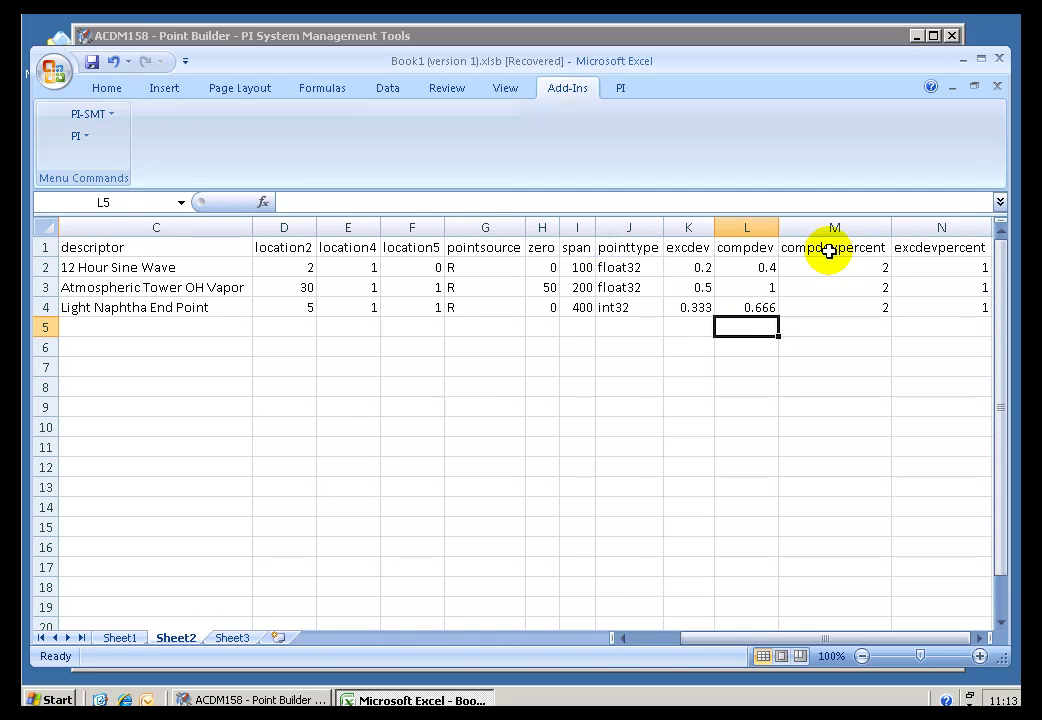
Compare the excdev column with excdevpercent and the compdev column with compdevpercent
drag(828, 247, 931, 315)
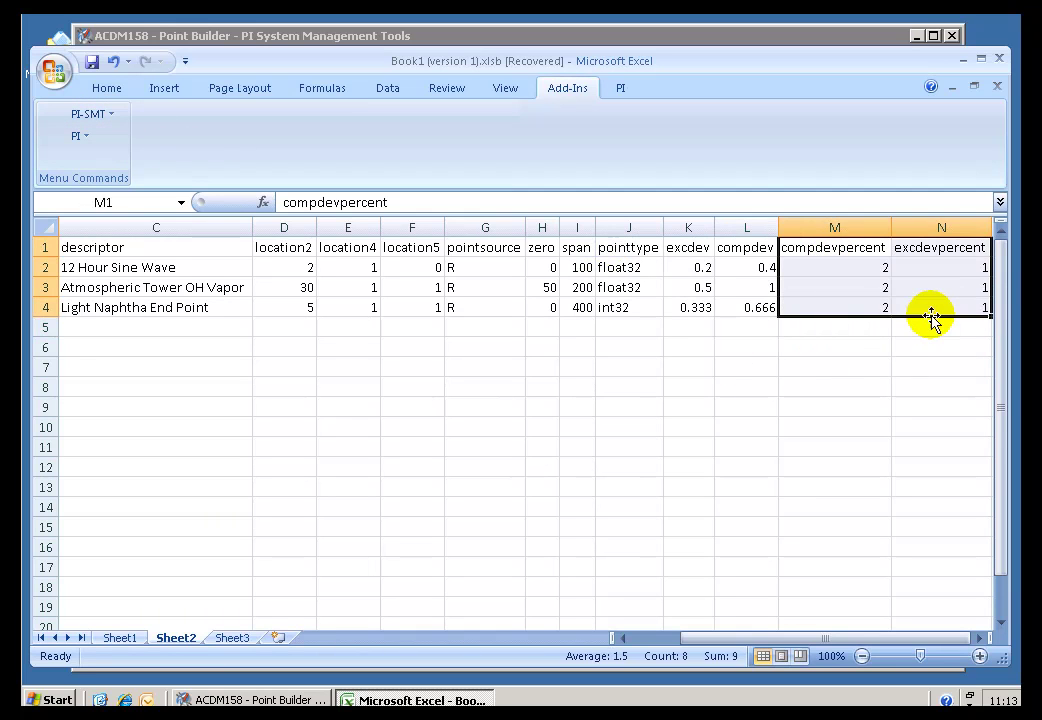
click(686, 247)
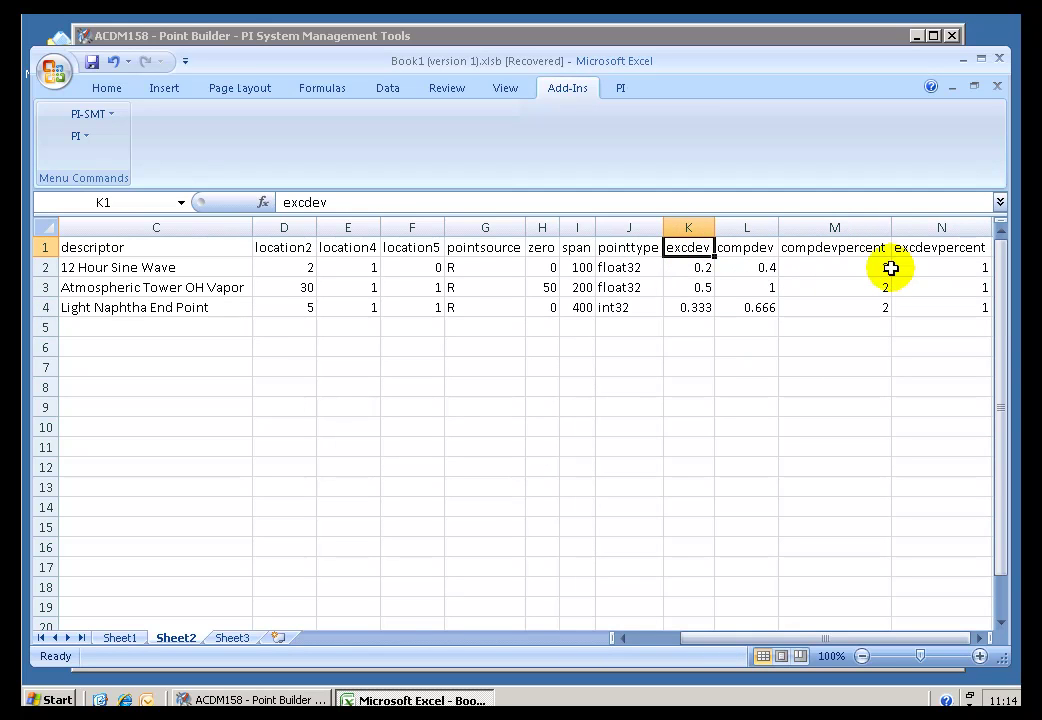
ctrl+click(942, 250)
ctrl+click(698, 248)
click(947, 252)
click(697, 247)
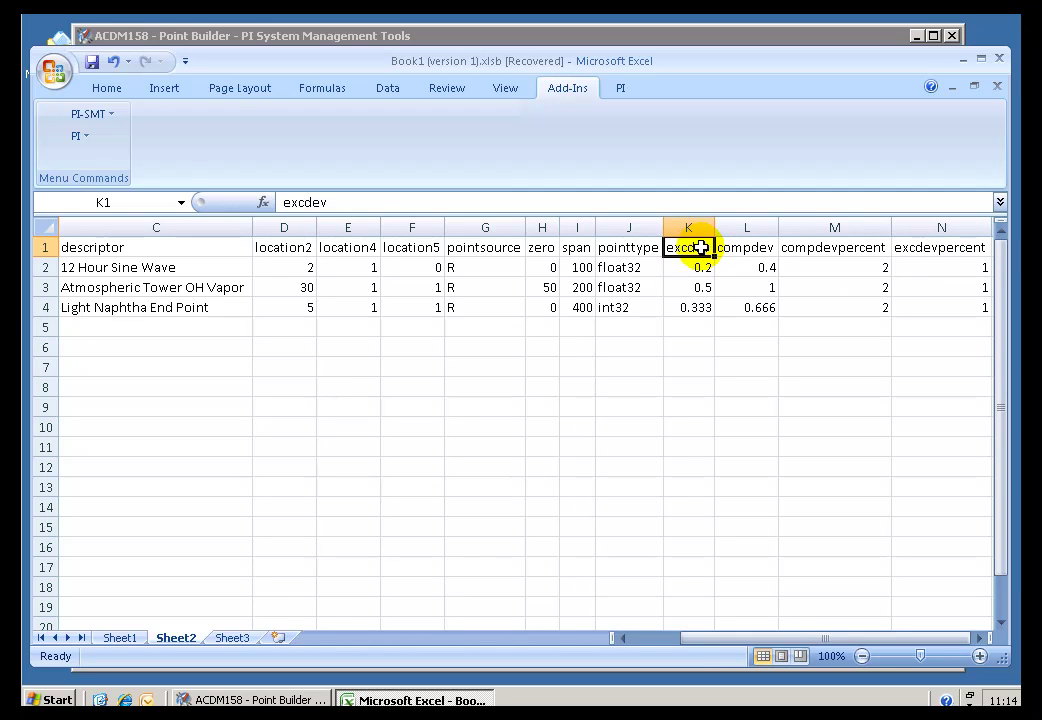
ctrl+click(935, 250)
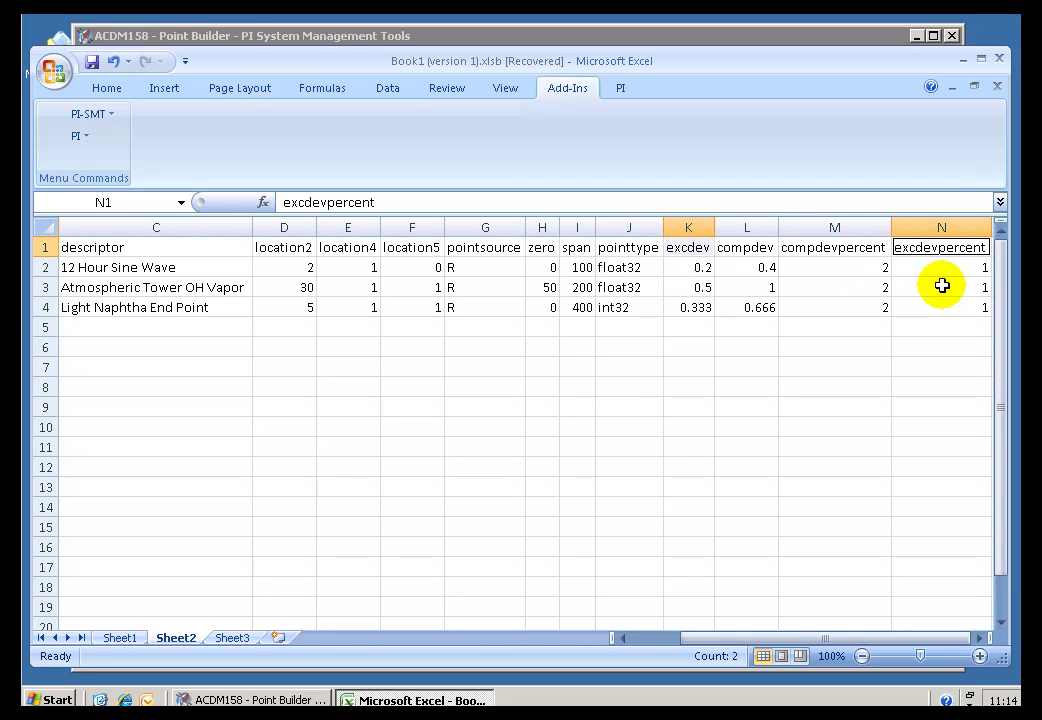
click(746, 252)
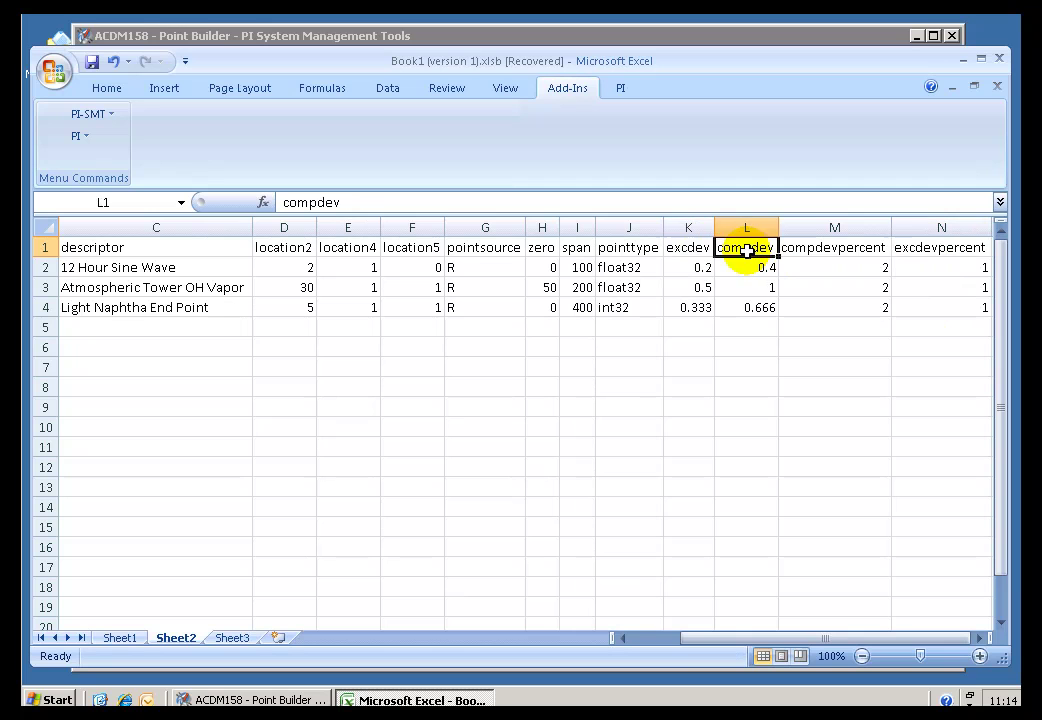
ctrl+click(828, 250)
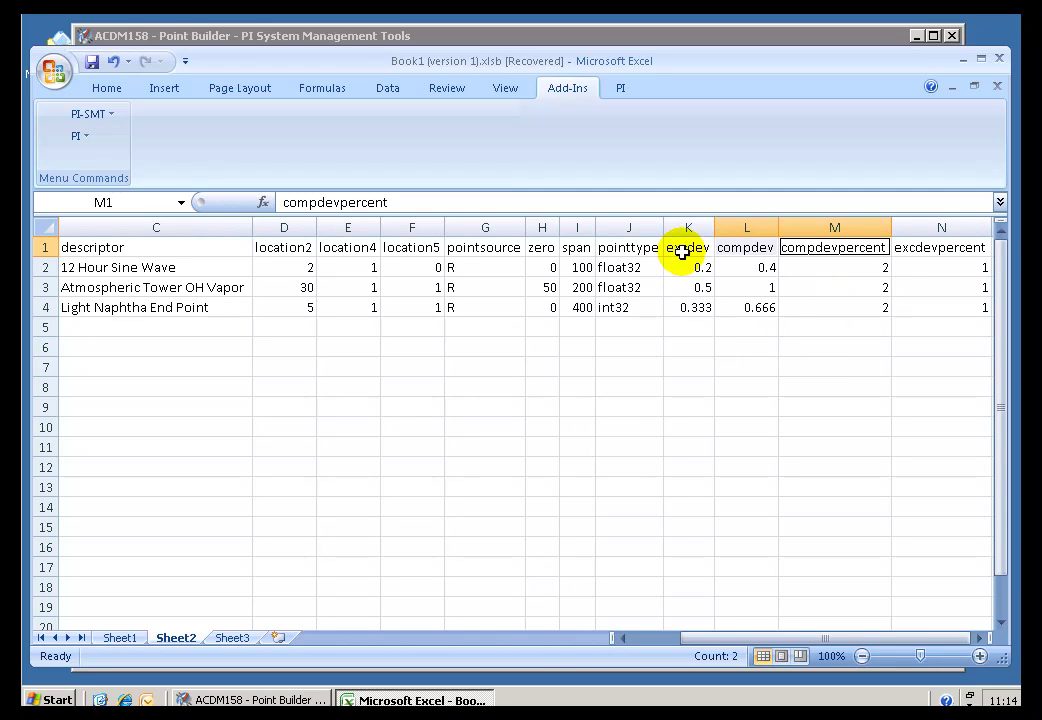
click(697, 328)
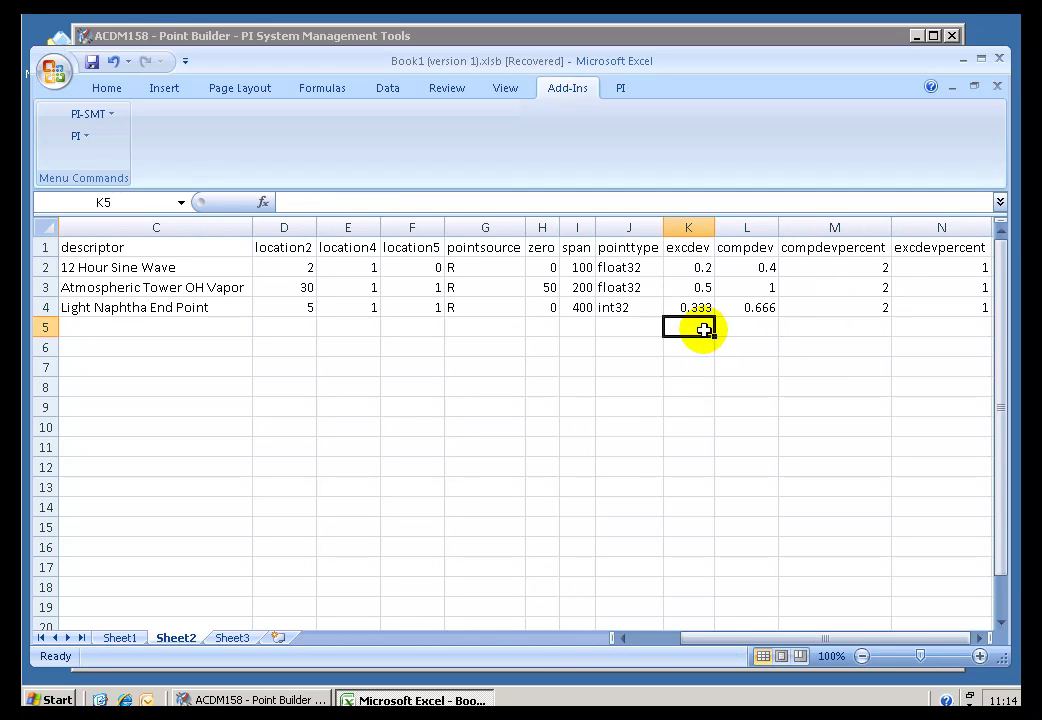
Export the three tags with both the deviation and percent columns to the PI server, and close the log
click(90, 114)
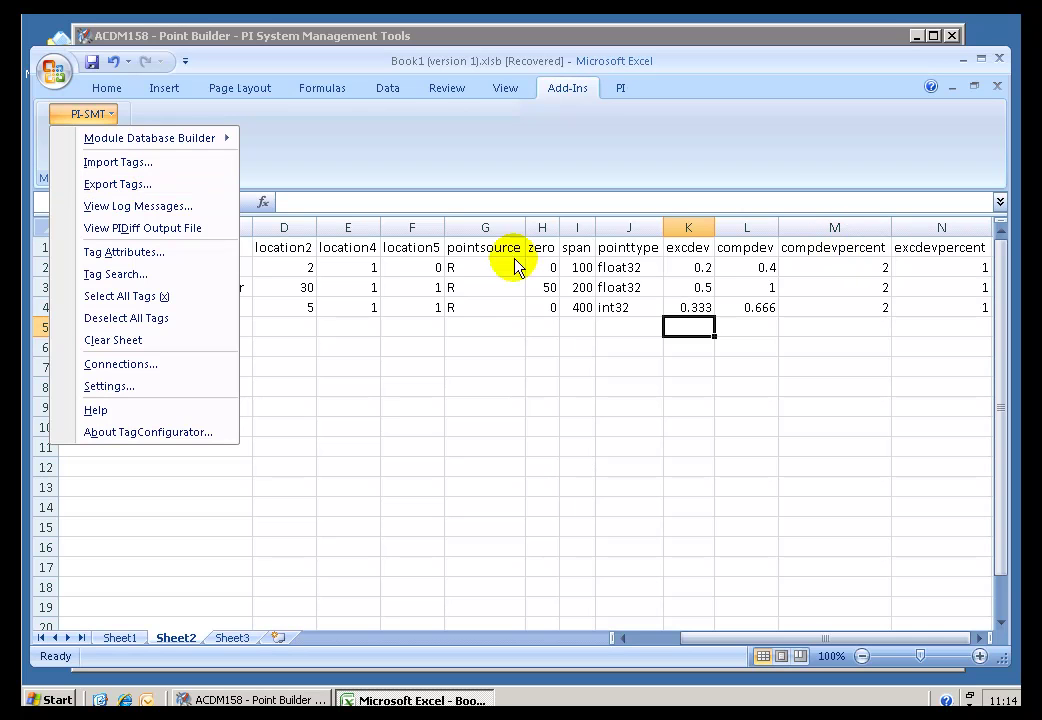
click(128, 193)
click(618, 312)
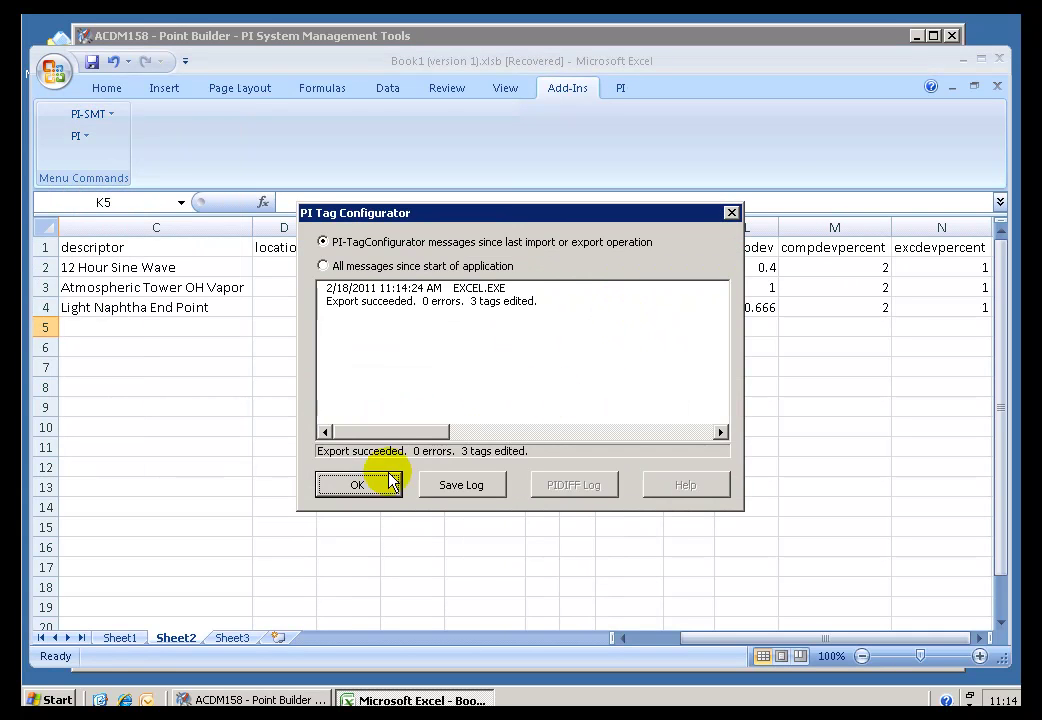
click(384, 486)
Import the three tags from the PI server again to check their stored deviation values, and close the log
click(104, 116)
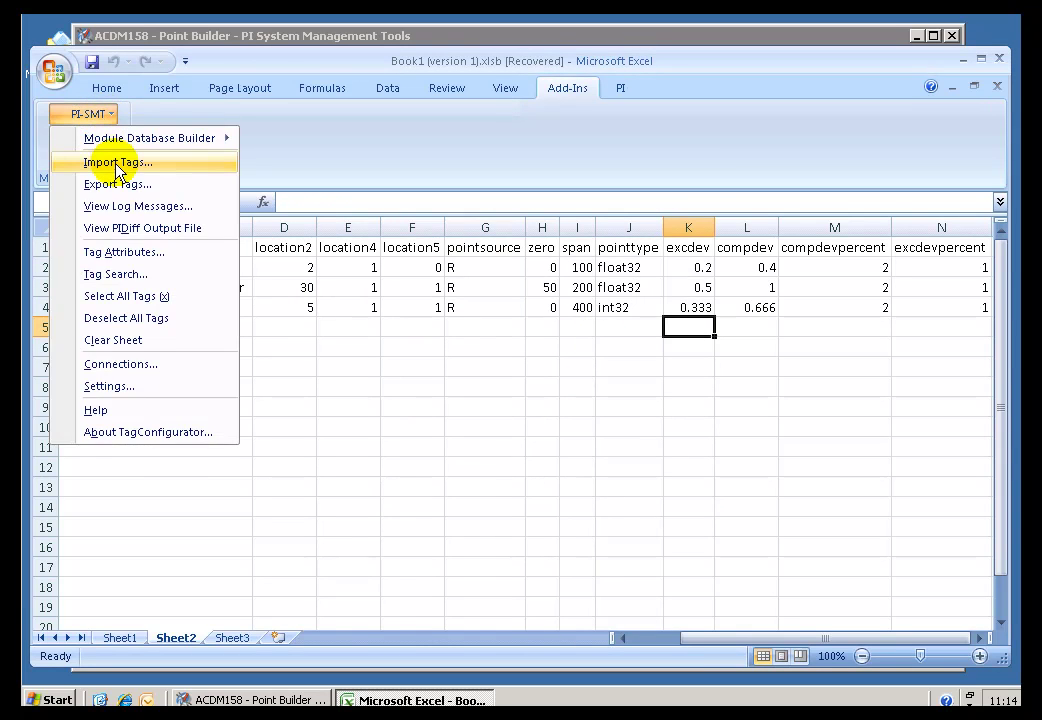
click(118, 166)
click(366, 497)
click(370, 492)
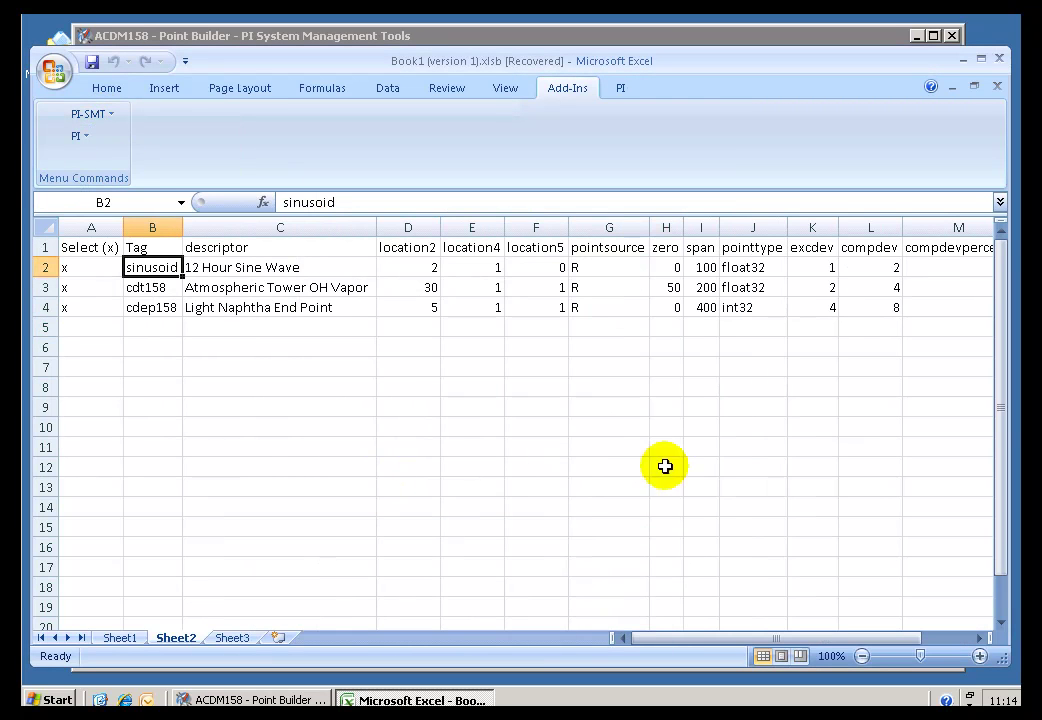
Set excdev in K2:K4 to 0.2, 0.5 and 0.333, and compdev in L2:L4 to 0.4, 1 and 0.666
click(979, 638)
click(979, 638)
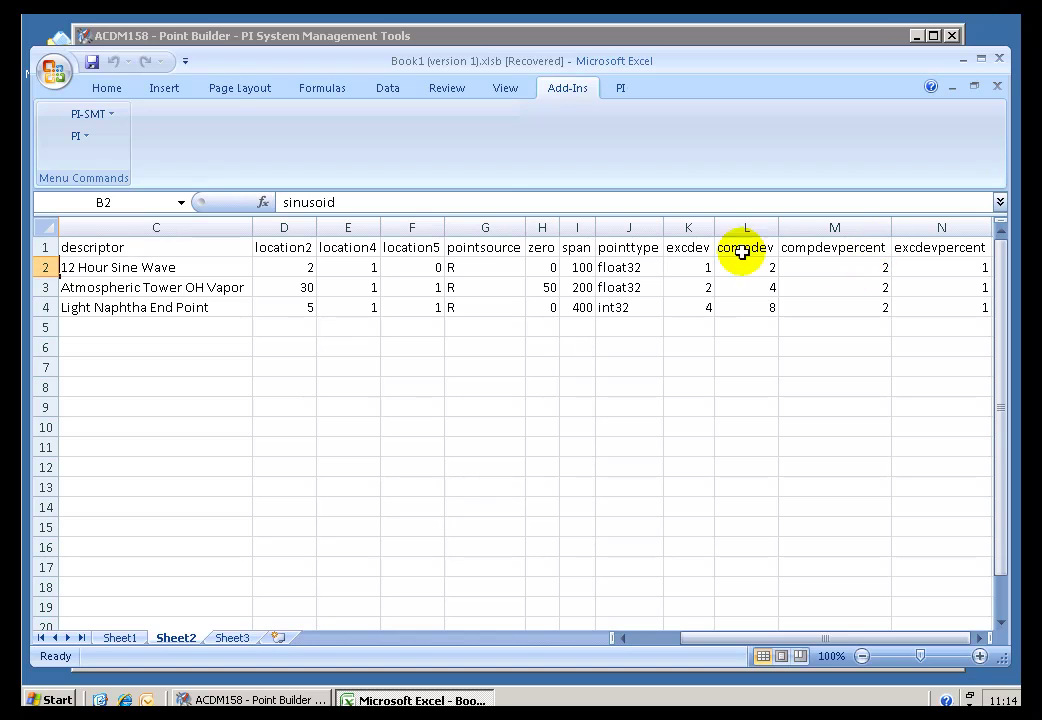
click(702, 267)
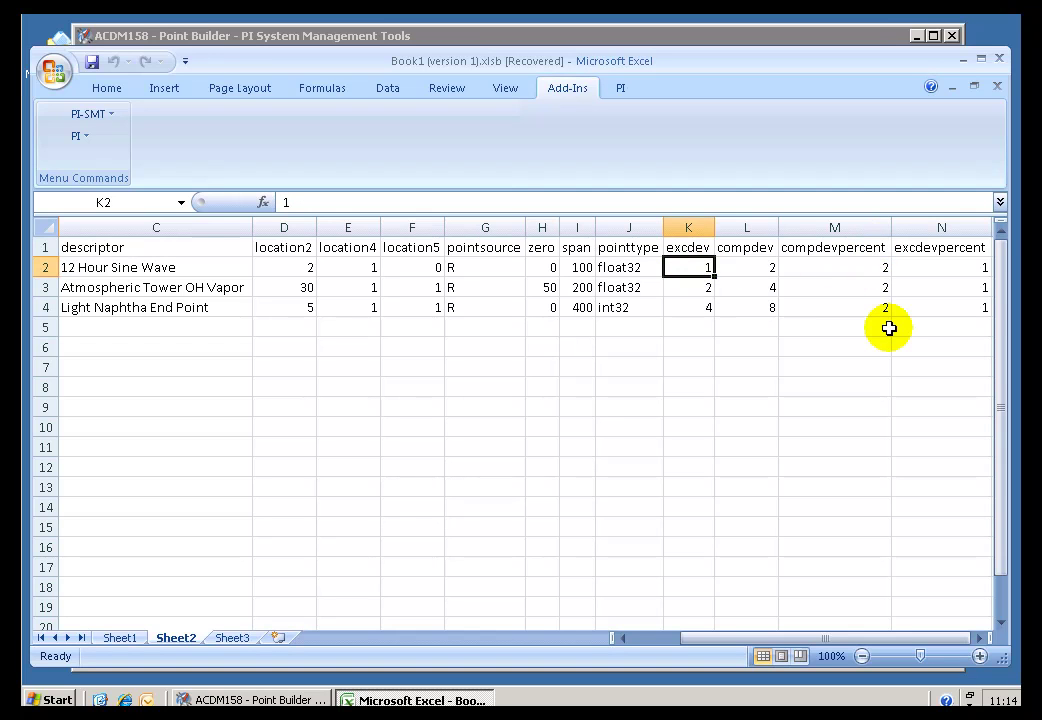
key(Return)
key(Up)
key(Right)
key(Return)
key(Left)
key(Return)
key(Right)
key(Up)
text(1)
key(Return)
key(Left)
text(.333)
key(Right)
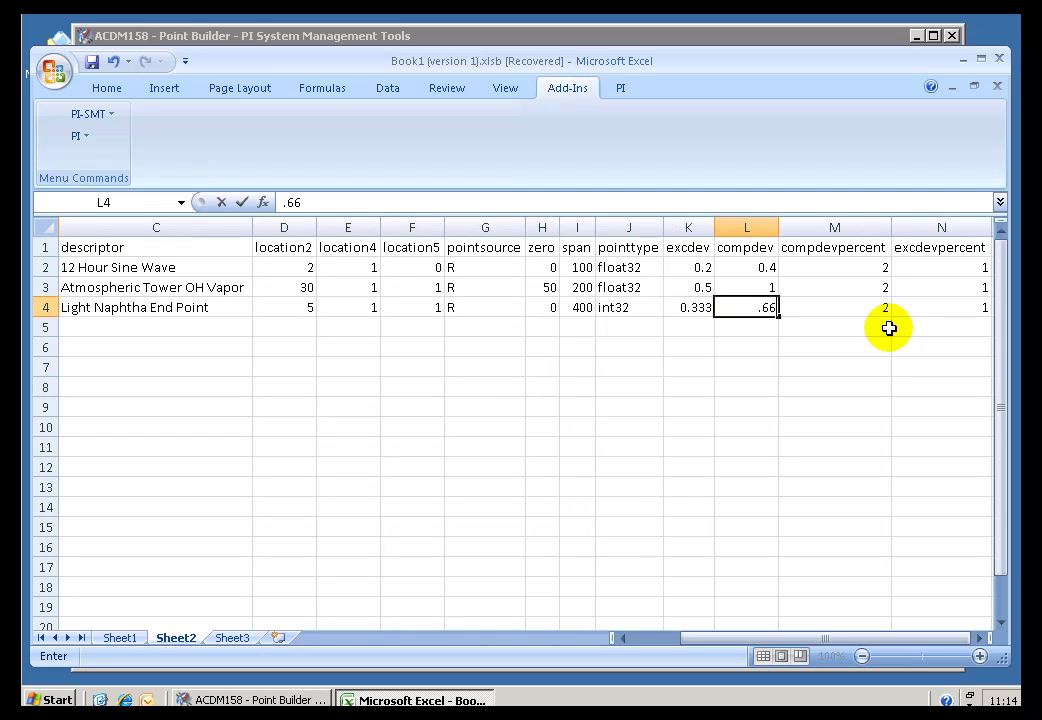
key(Return)
key(Up)
key(Up)
key(Up)
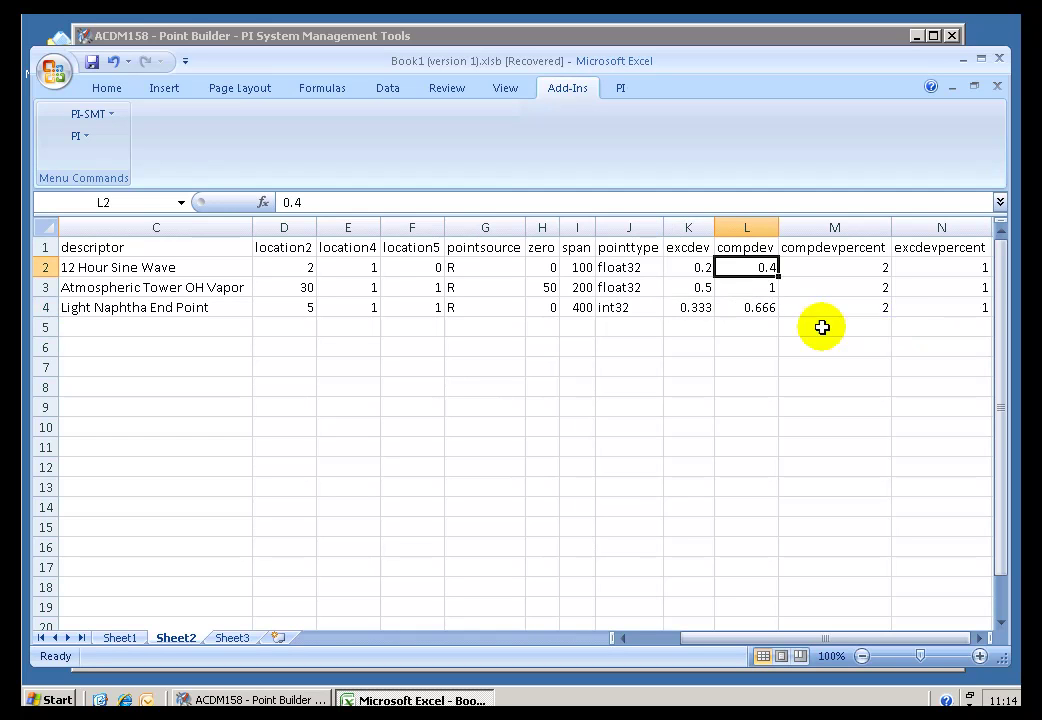
Clear the compdevpercent and excdevpercent columns, M and N, keeping only the excdev and compdev columns for the deviation settings
click(701, 248)
click(736, 250)
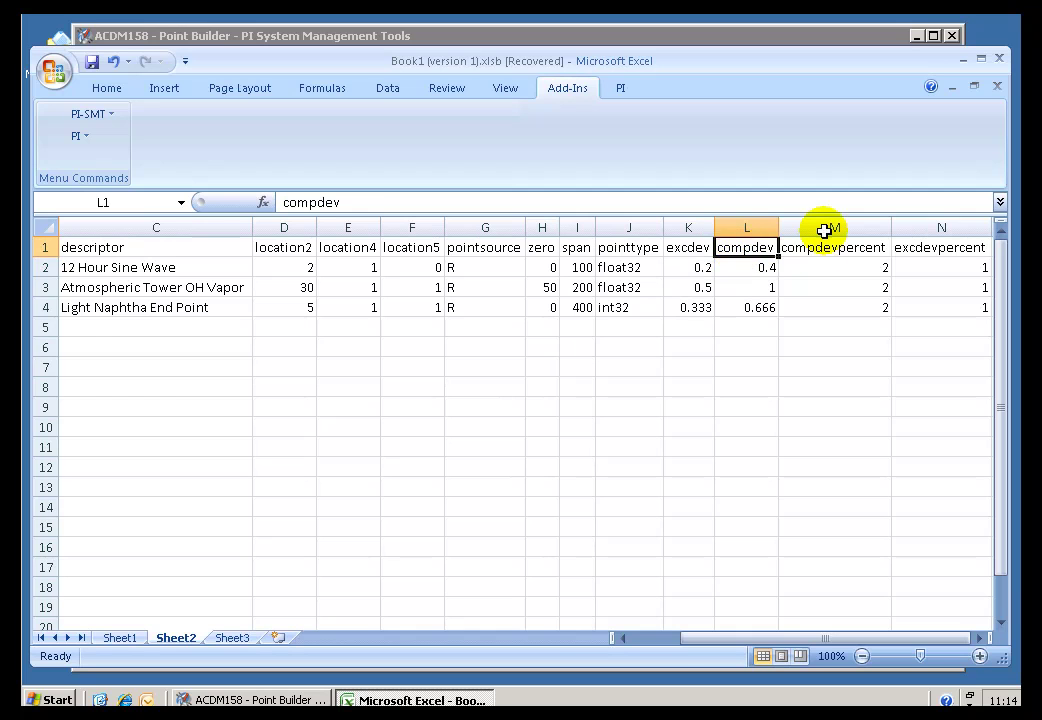
drag(824, 231, 930, 235)
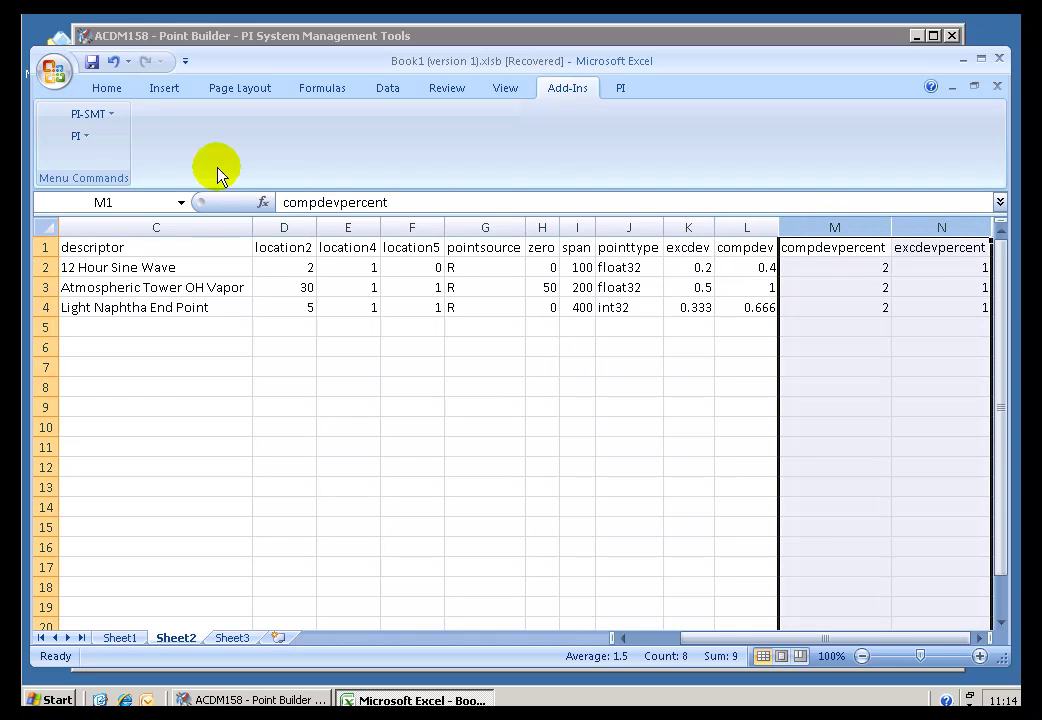
key(Delete)
click(478, 388)
Export the three tags without the percent columns to the PI server, and close the log
click(106, 114)
click(127, 187)
click(600, 313)
click(388, 489)
Add the compdevpercent and excdevpercent tag attributes as column headers starting in cell M1
click(828, 251)
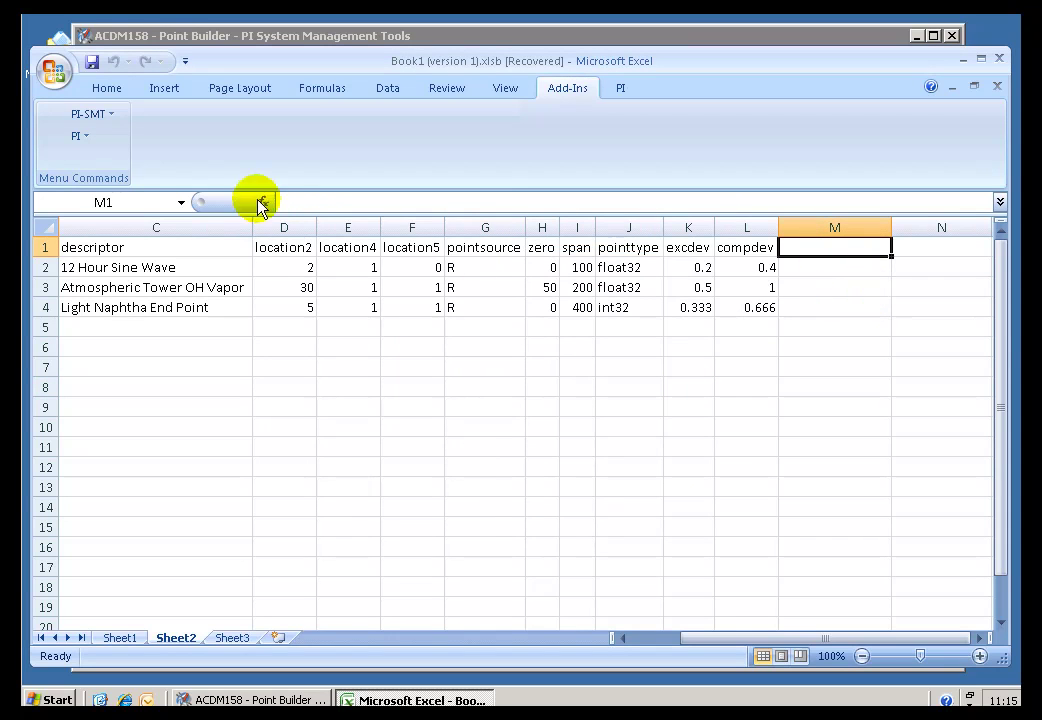
click(102, 115)
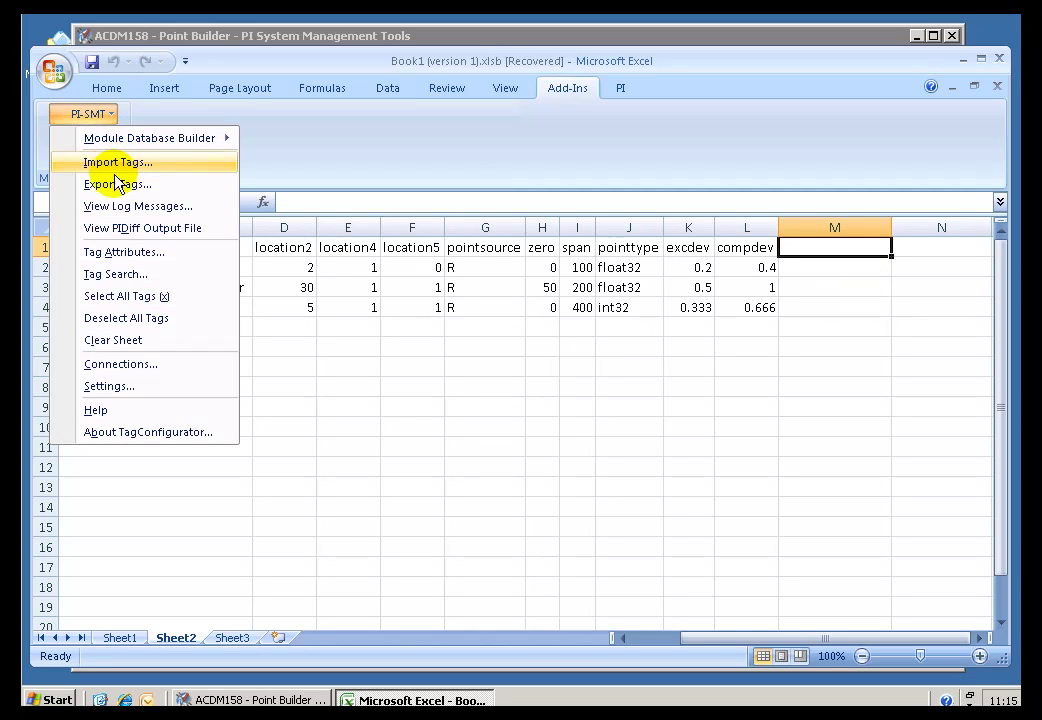
click(118, 253)
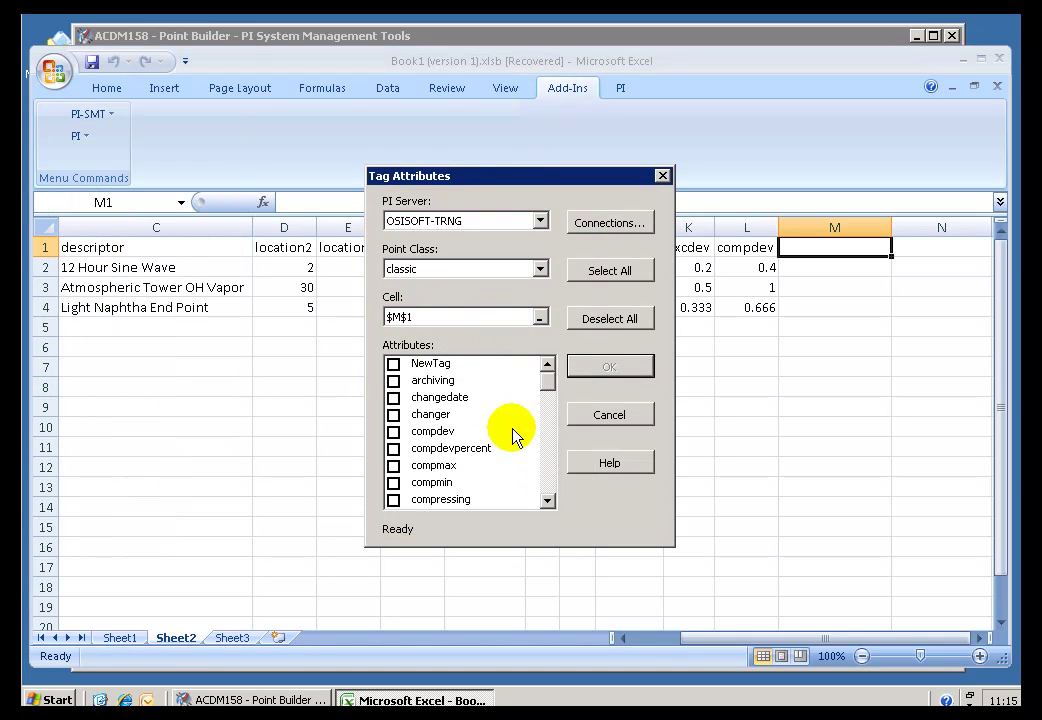
click(393, 448)
click(548, 477)
click(548, 475)
click(393, 448)
click(609, 366)
Import the three tags from the PI server to fill the empty percent columns, and close the log
click(980, 639)
click(980, 639)
click(110, 116)
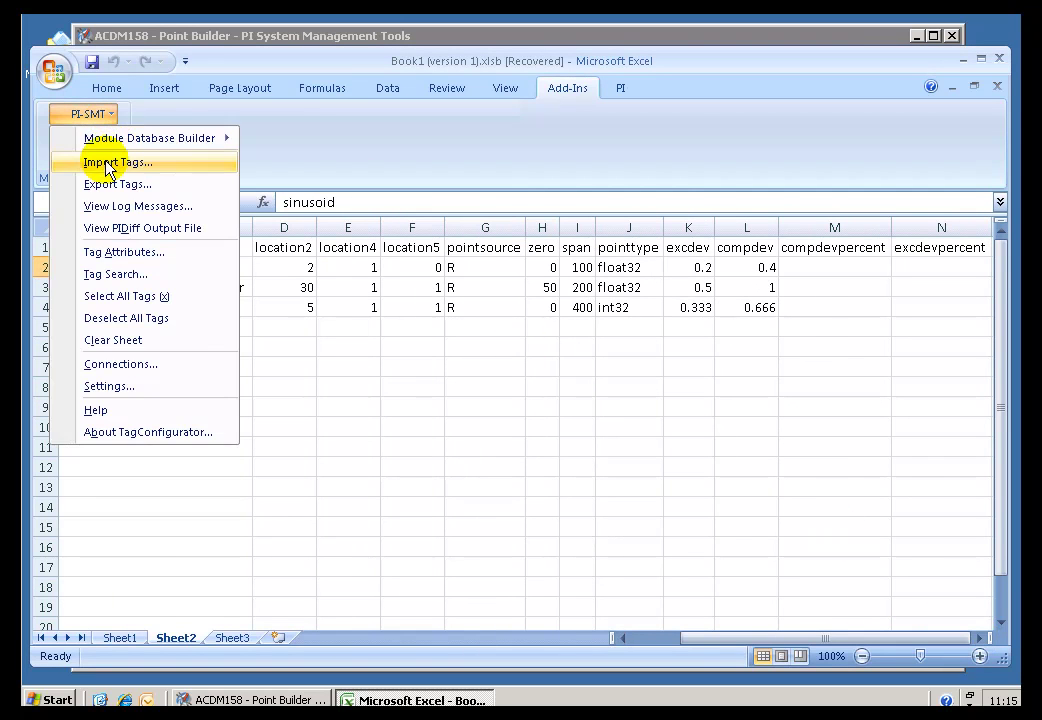
click(102, 162)
click(390, 492)
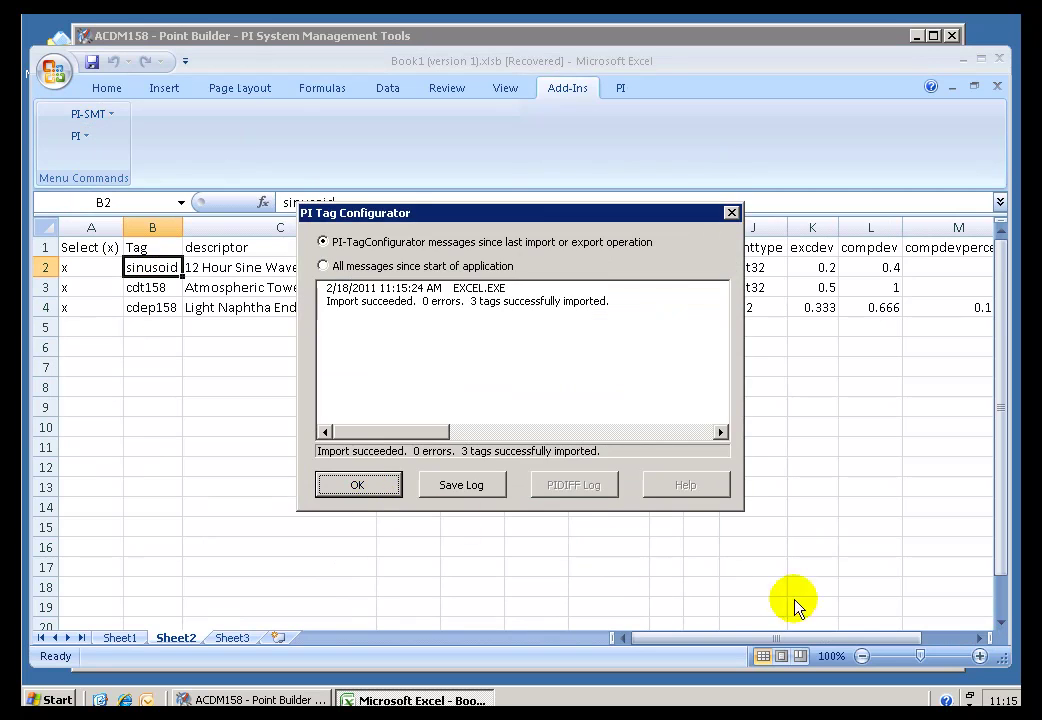
click(357, 485)
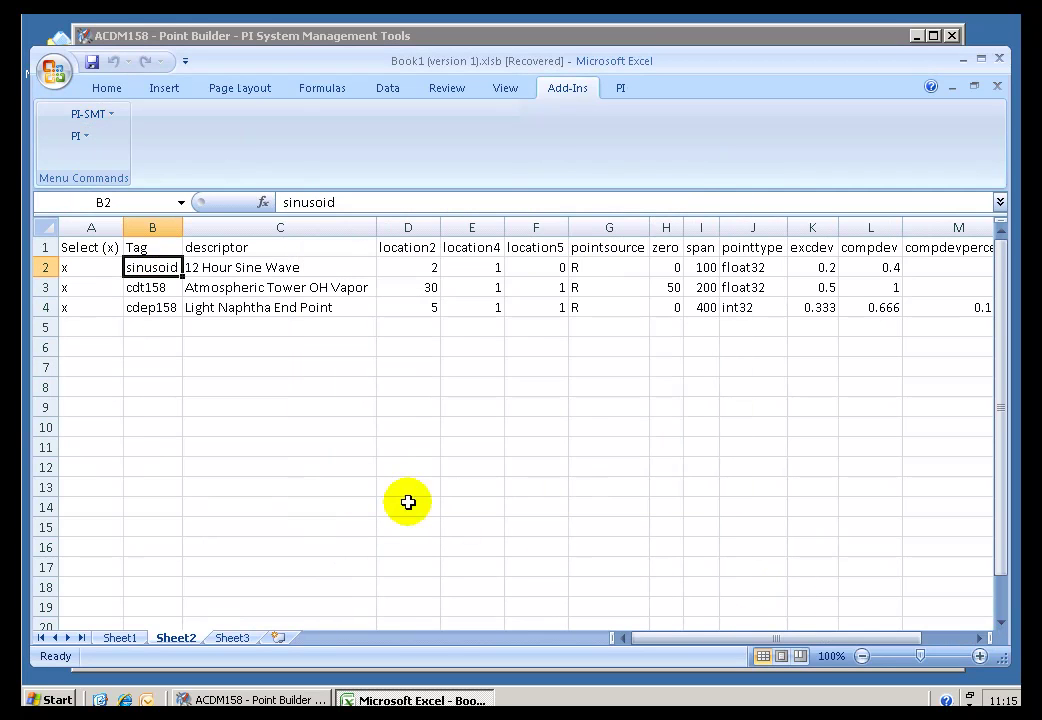
Compare the excdev and compdev values with the imported compdevpercent and excdevpercent values
click(982, 638)
click(982, 638)
drag(746, 247, 690, 247)
click(698, 326)
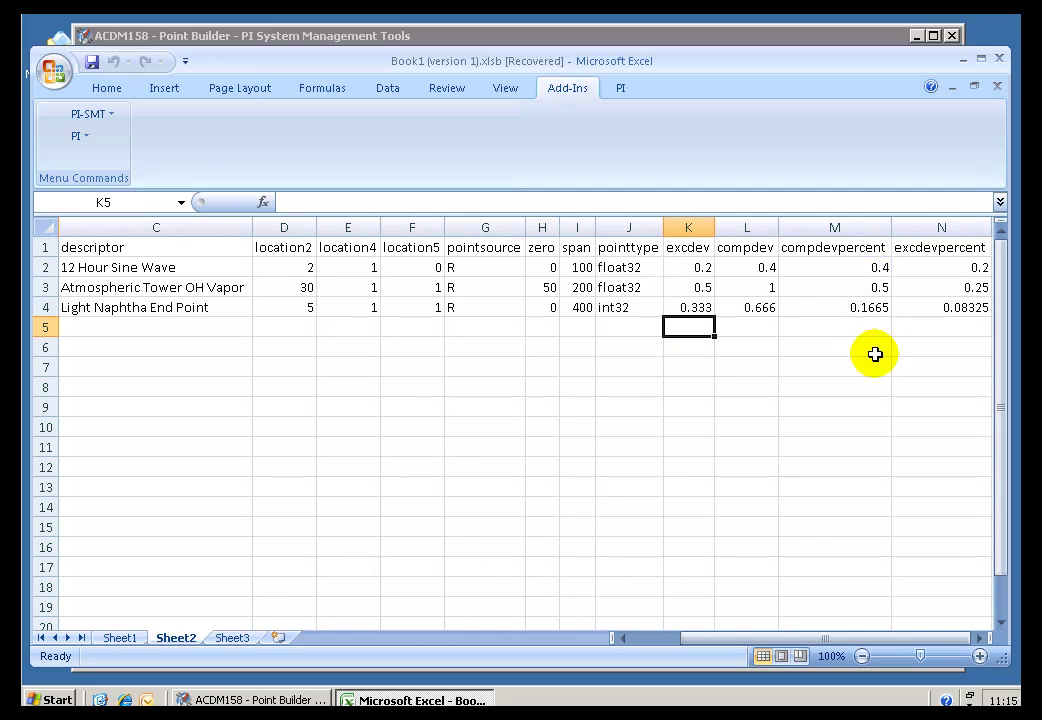
click(830, 247)
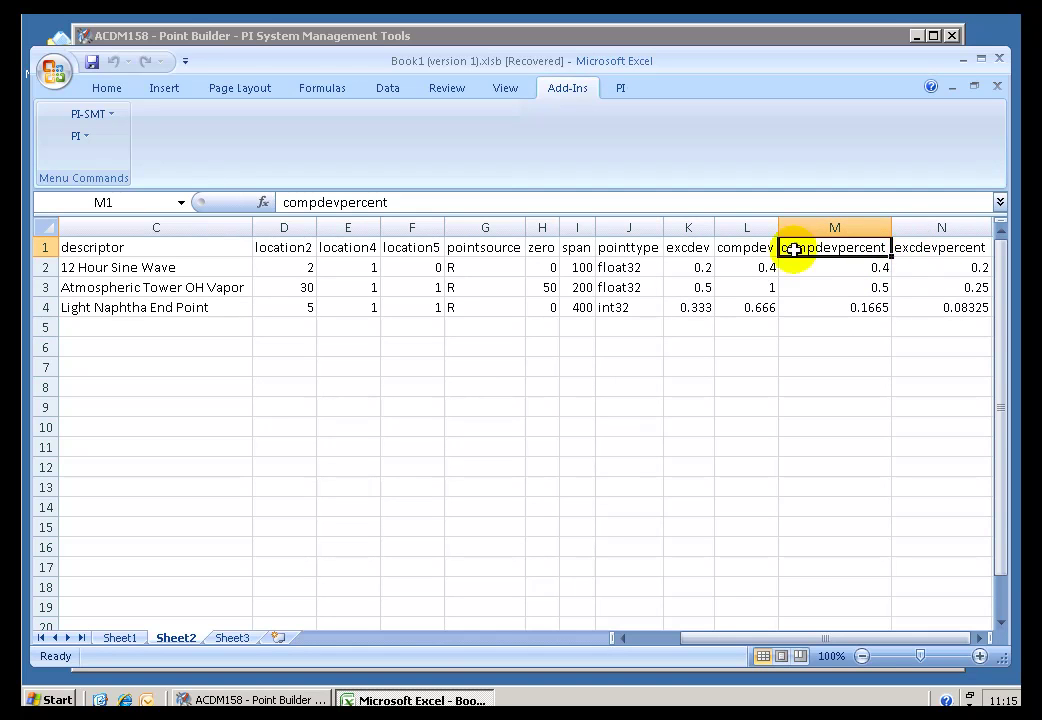
ctrl+click(920, 250)
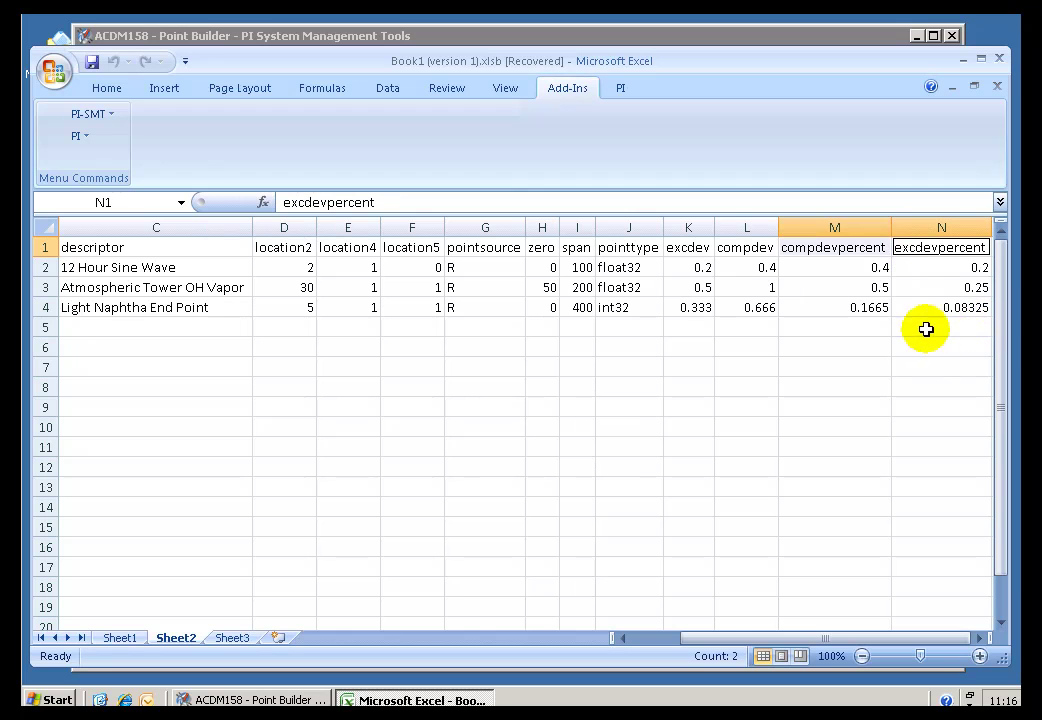
click(800, 339)
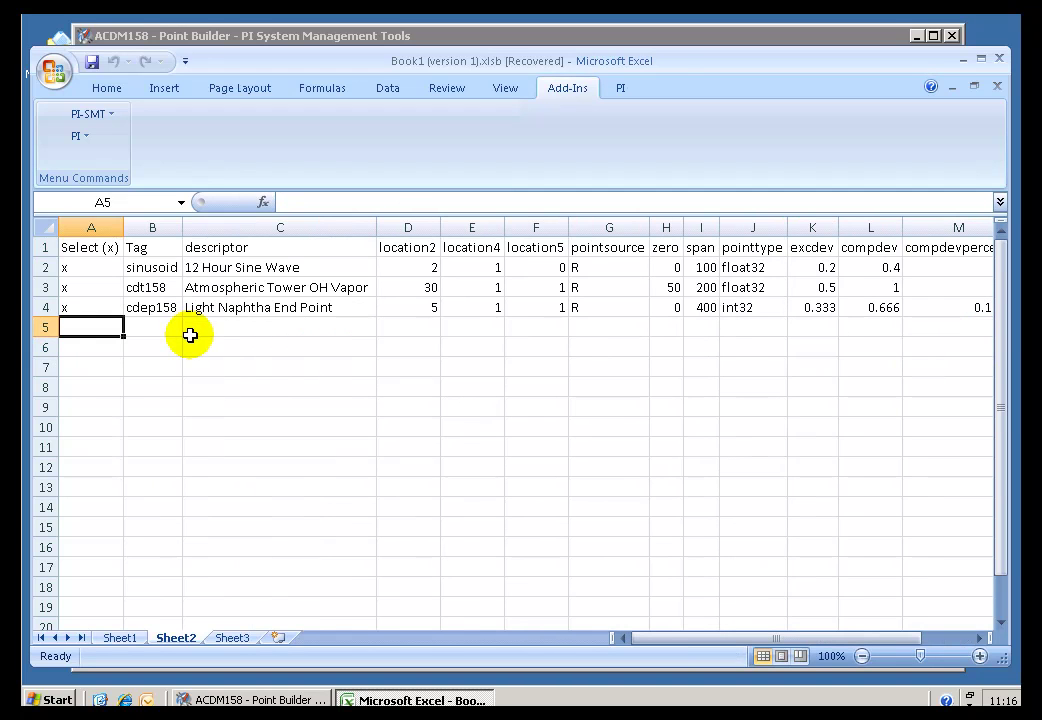
Clear all attribute columns from C1 onward, leaving only the Select (x) and Tag columns
click(222, 247)
key(ctrl+shift+Down)
key(ctrl+shift+Right)
key(Delete)
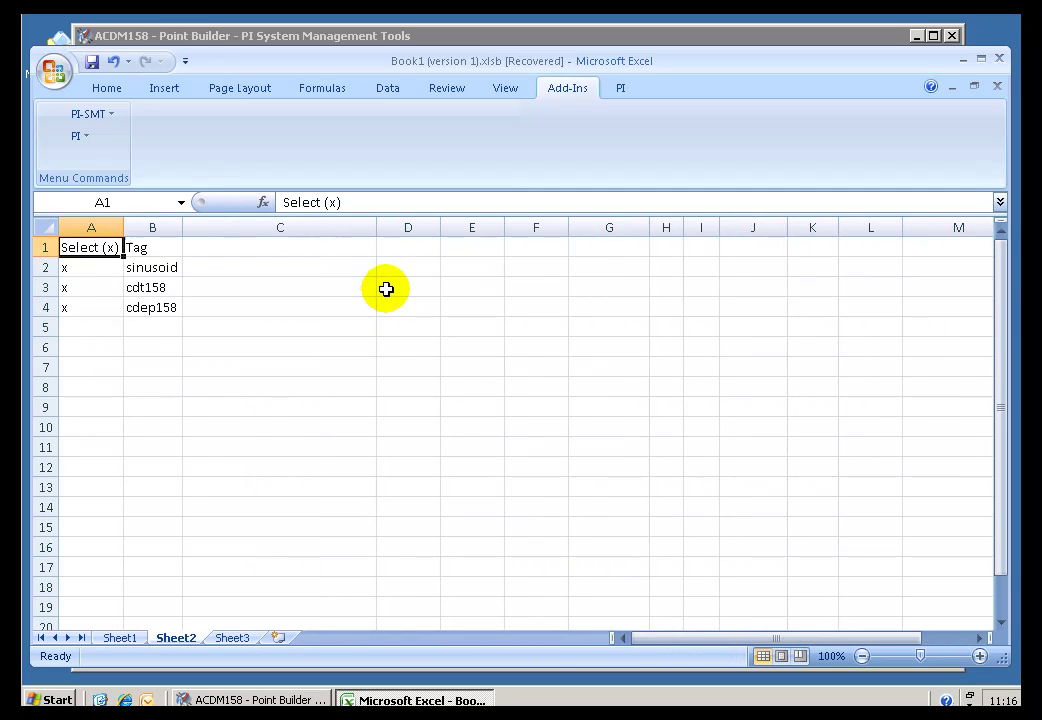
Add a newtag column in C with mysinusoid for the sinusoid tag, and clear the selection marks for cdt158 and cdep158
key(Right)
key(Right)
key(Up)
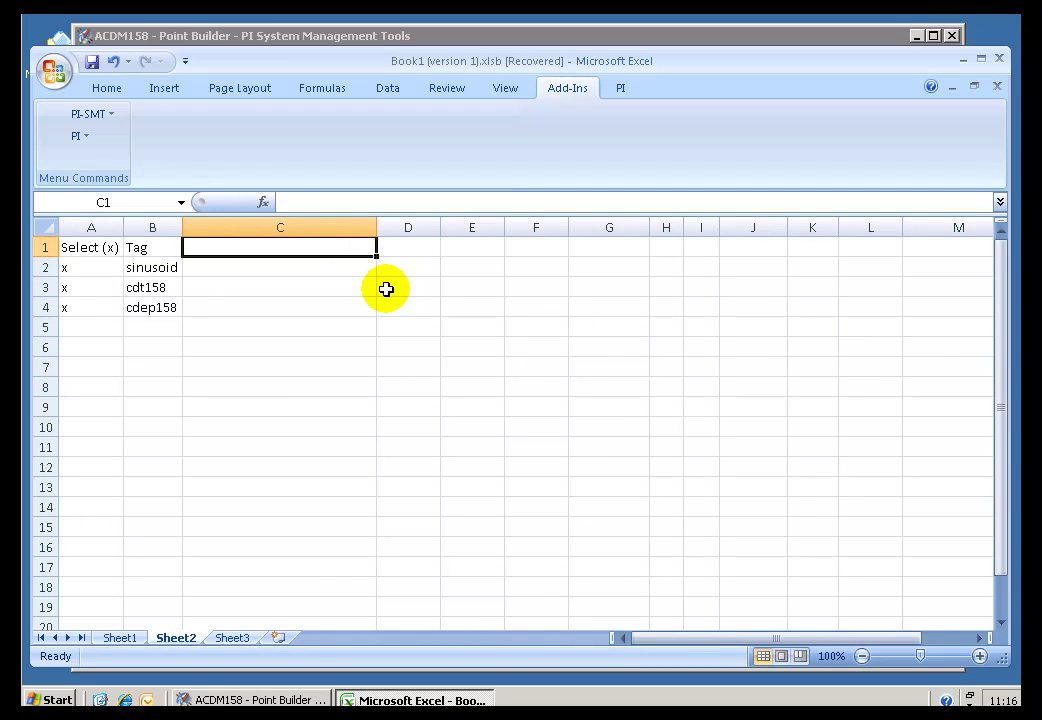
text(newtag)
key(Return)
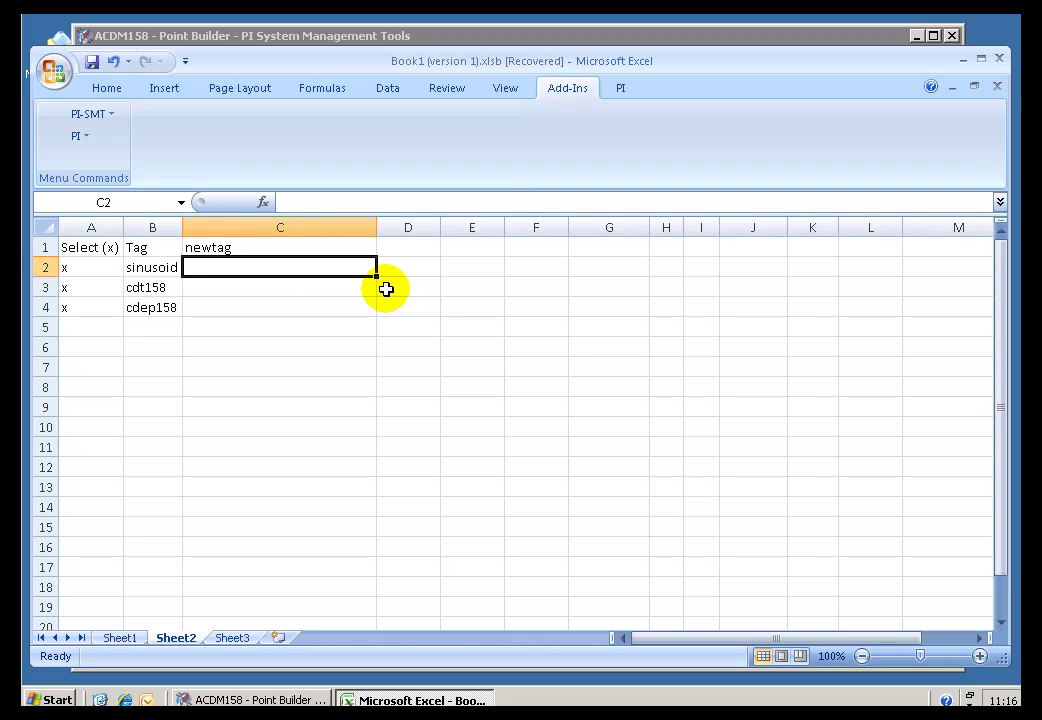
text(mysinusoid)
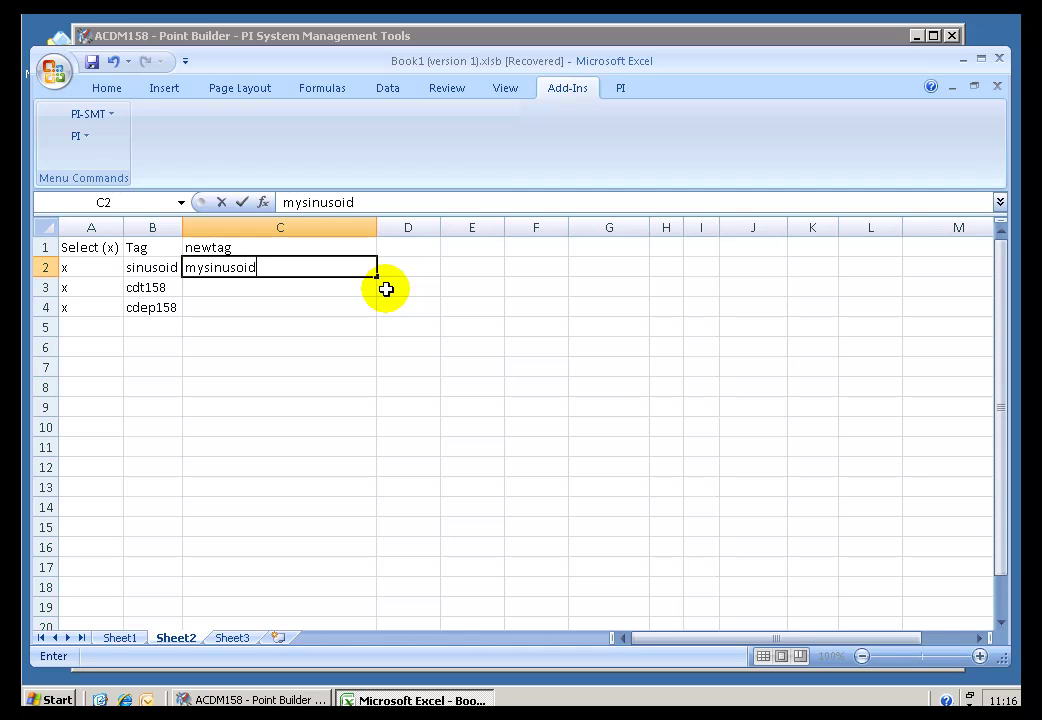
key(Return)
drag(102, 290, 101, 290)
click(253, 385)
Switch to PI System Management Tools, view the SINUSOID point's general attributes in Point Builder, and return to Excel
click(210, 697)
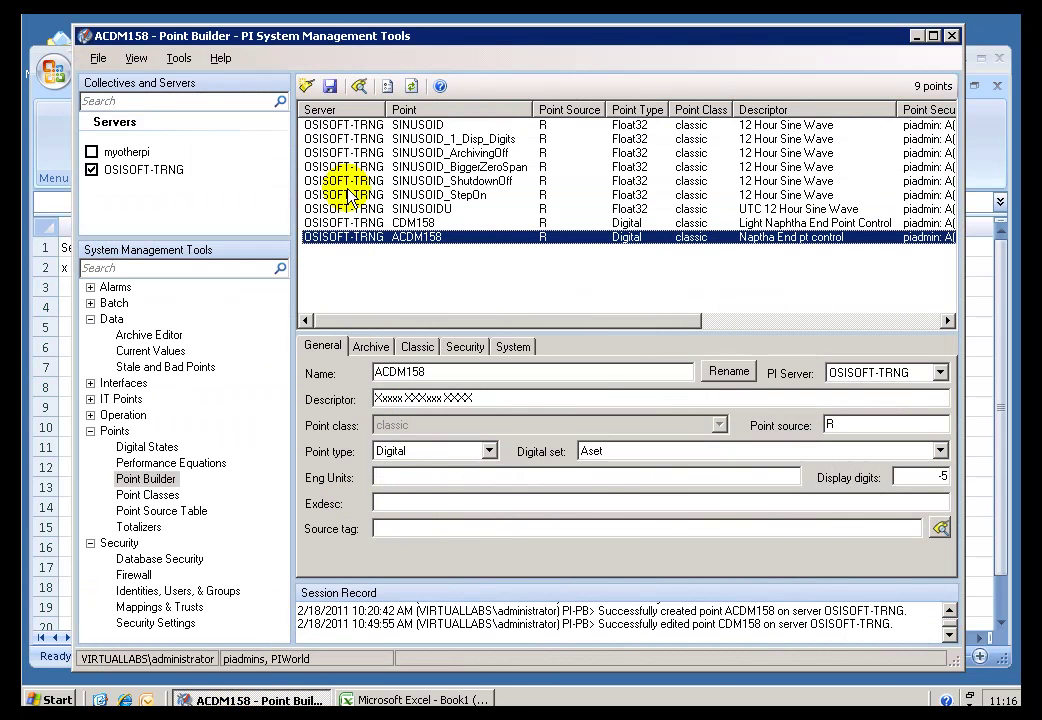
click(348, 126)
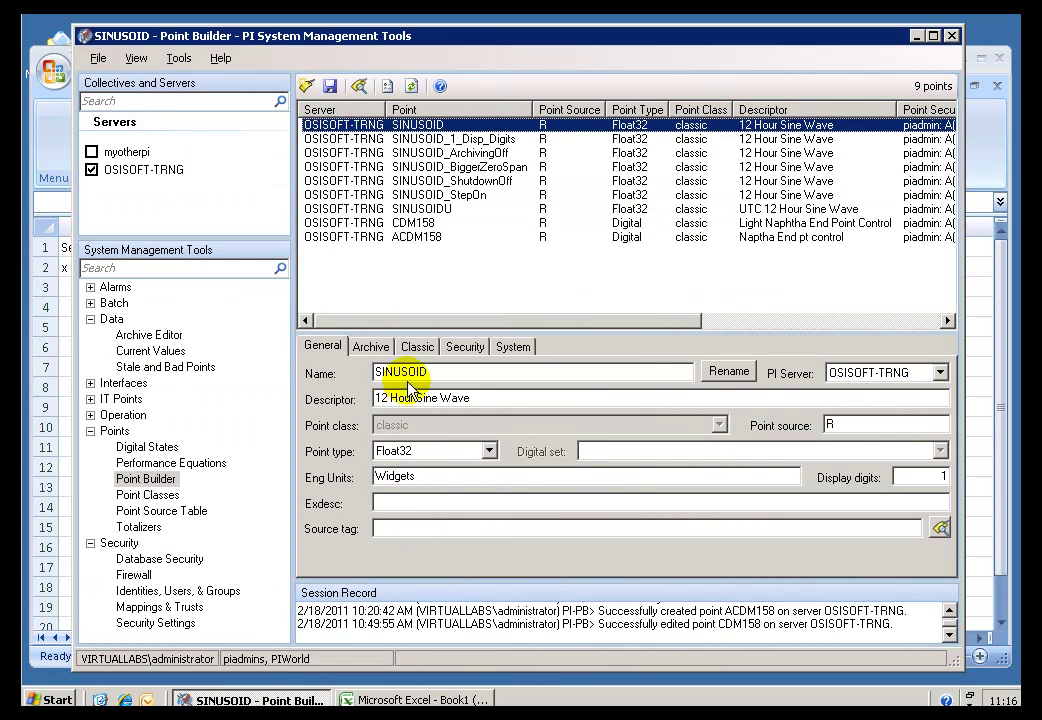
click(415, 699)
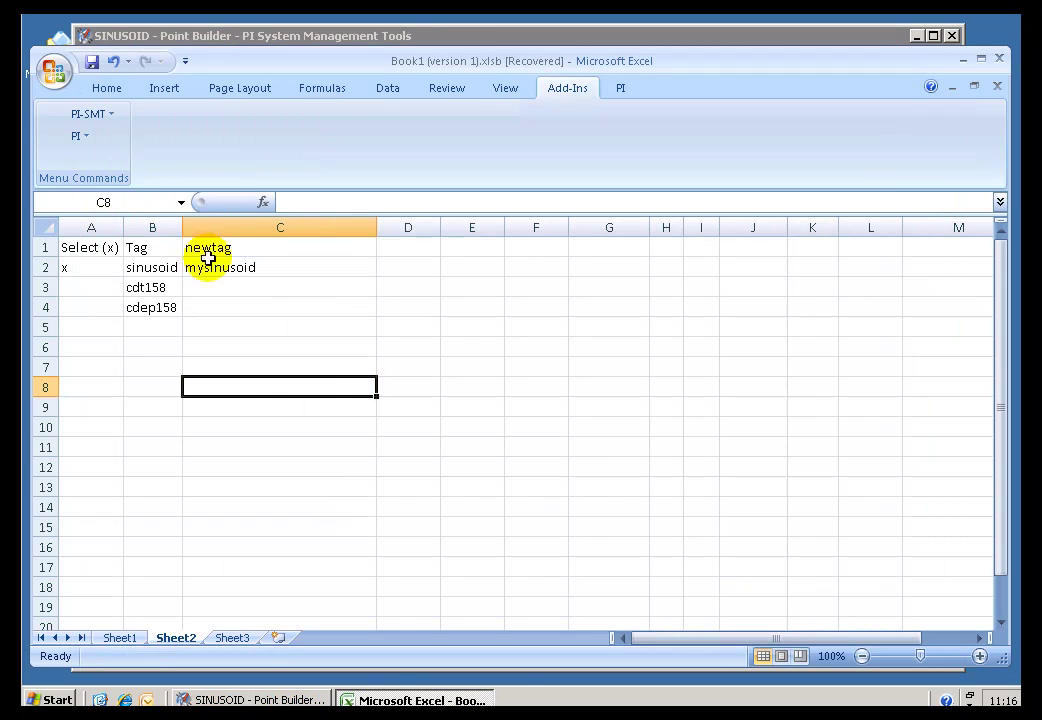
Export the sinusoid tag with its new name mysinusoid to the PI server, and close the log
click(88, 113)
click(93, 184)
click(602, 310)
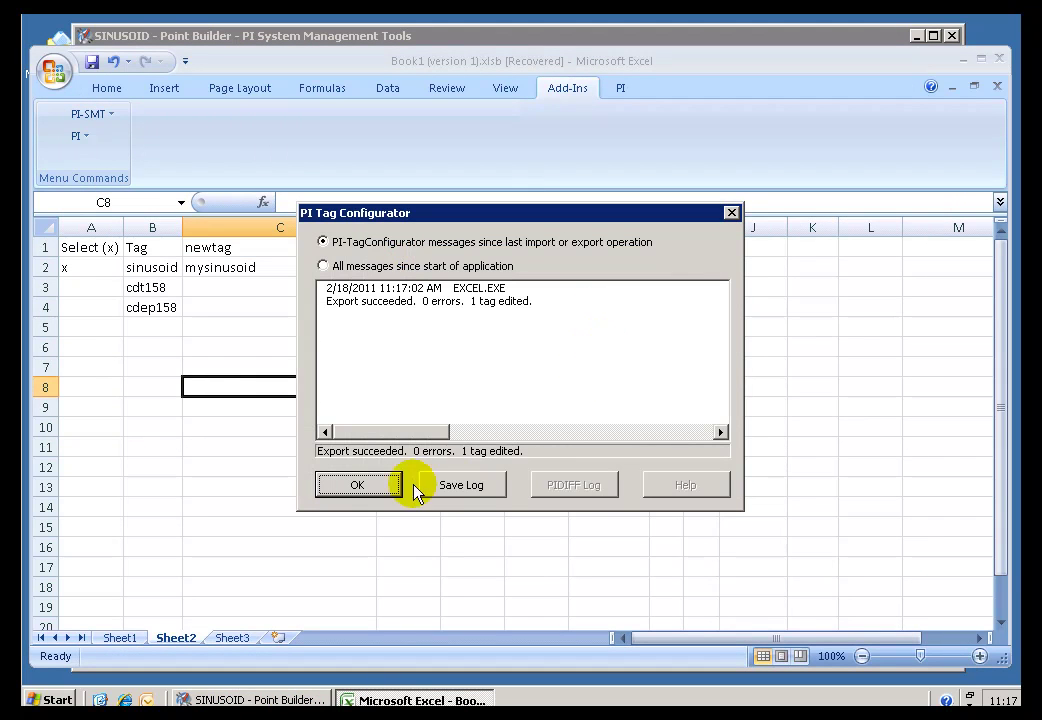
click(357, 485)
Switch to PI System Management Tools, refresh the Point Builder list to check the renamed point, and return to Excel
click(250, 699)
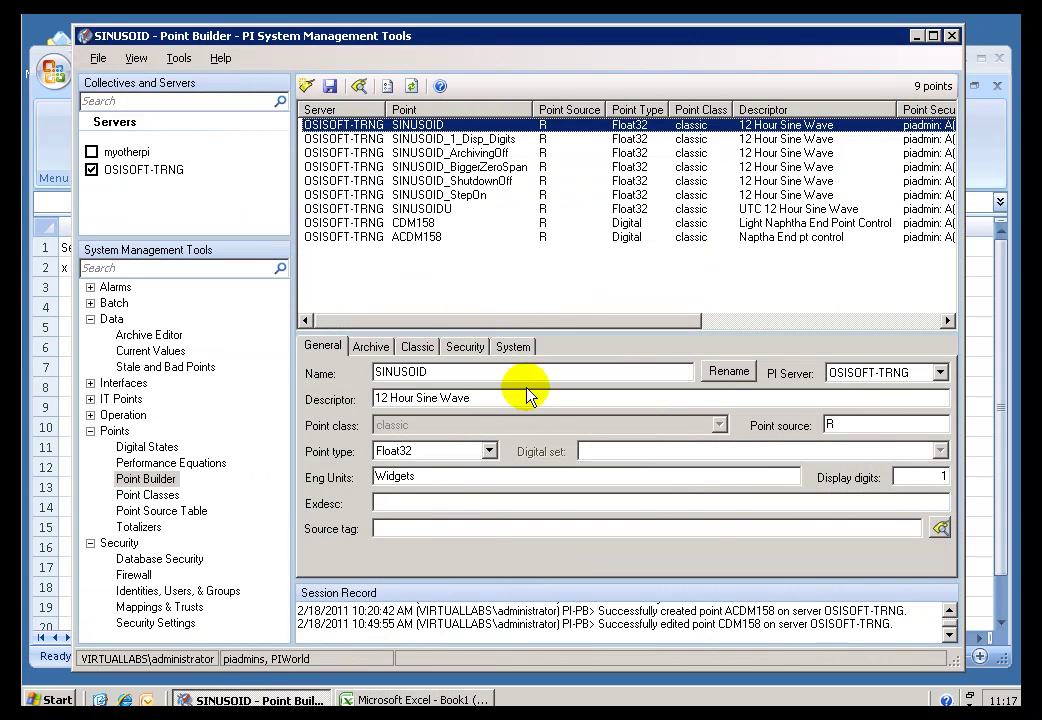
click(415, 88)
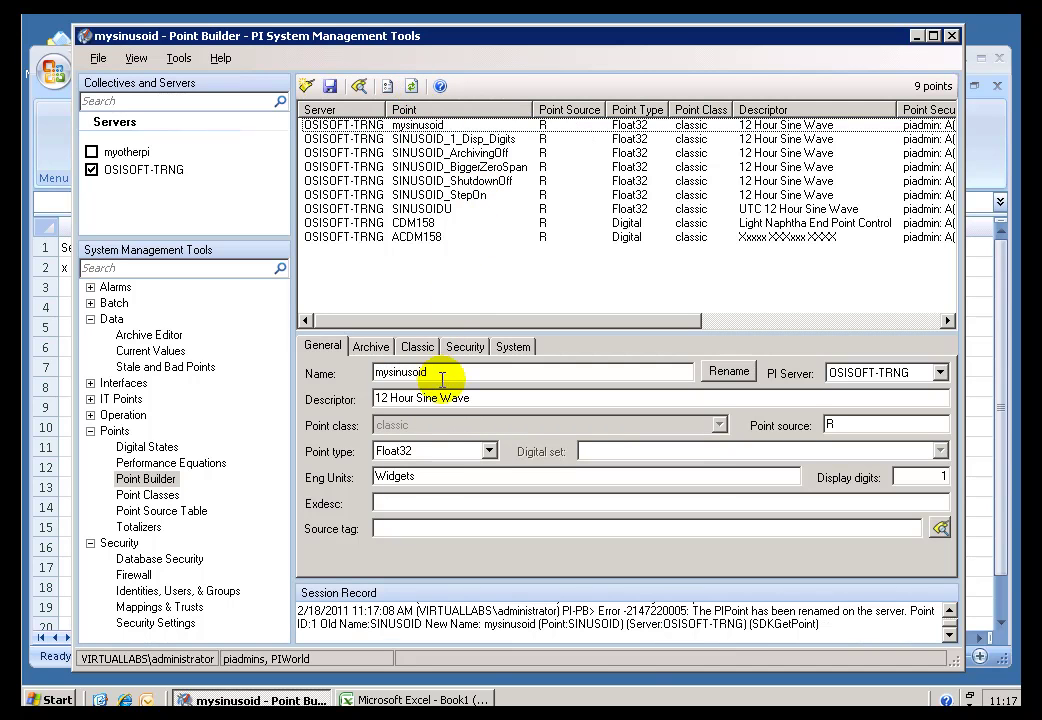
click(420, 700)
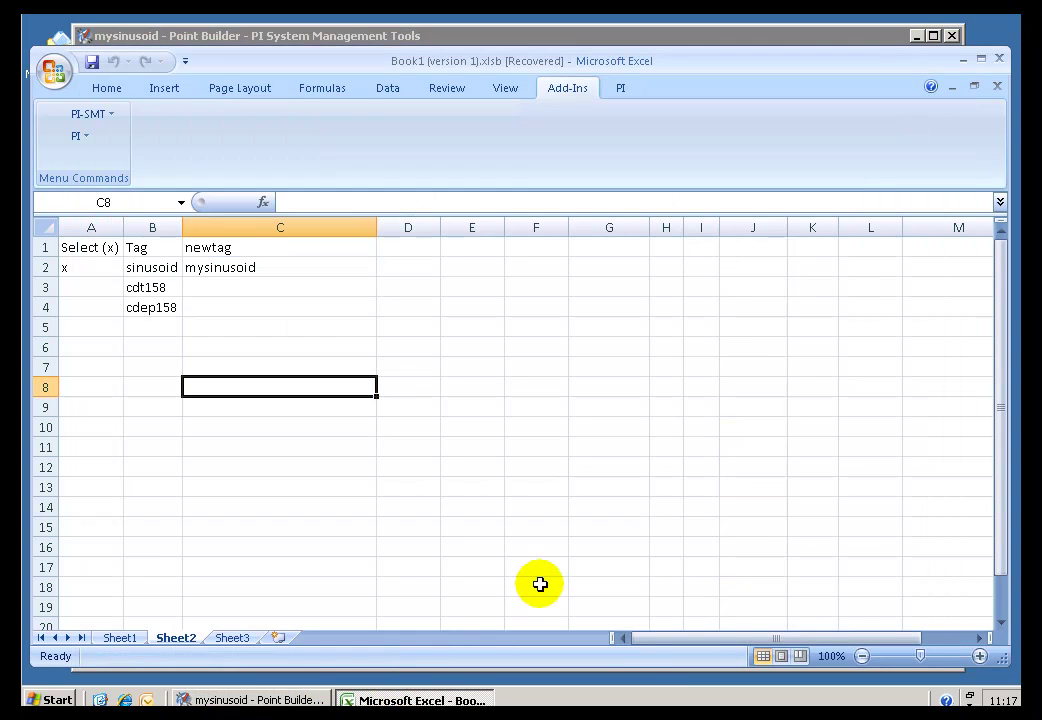
Compare the old tag name in B2 with the new name in C2
click(252, 276)
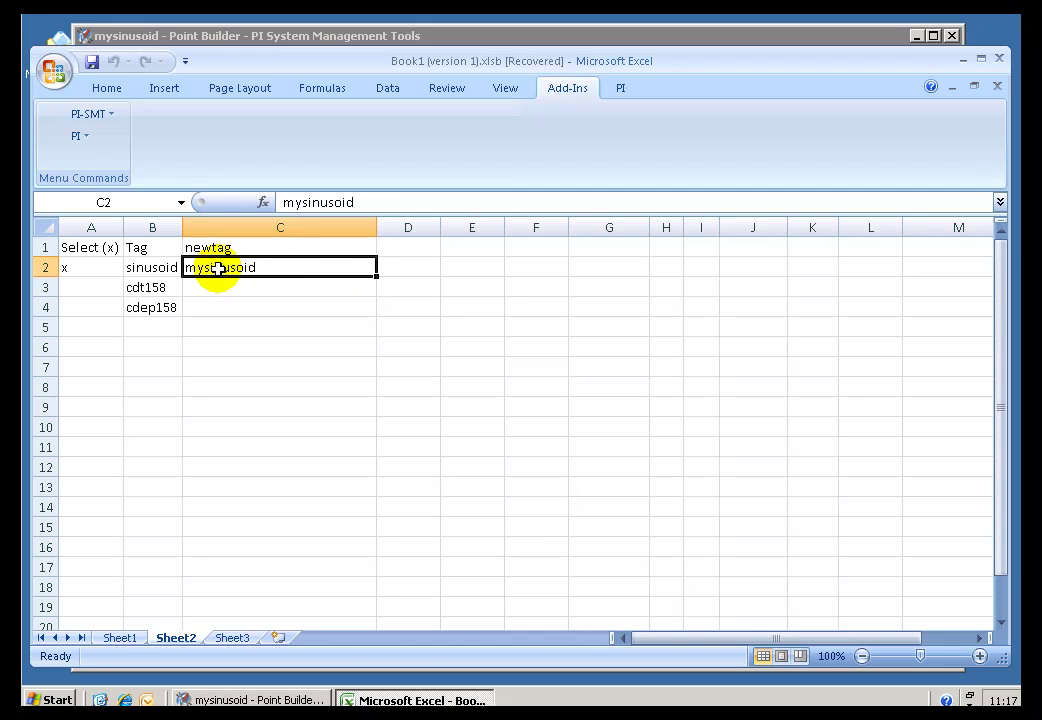
click(172, 267)
click(216, 269)
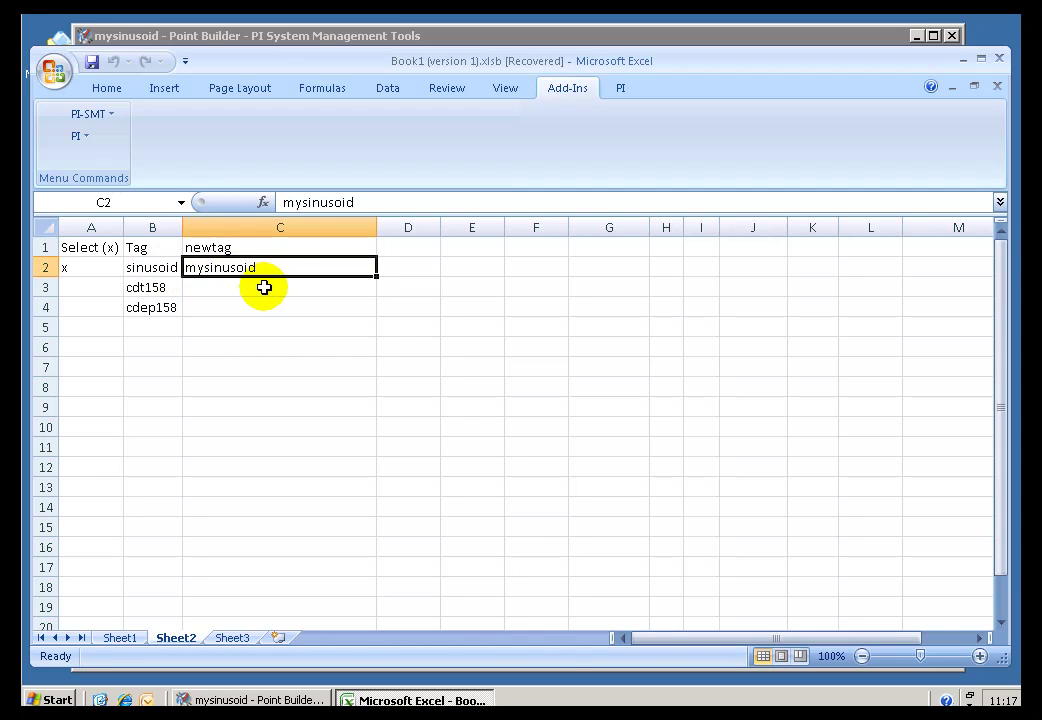